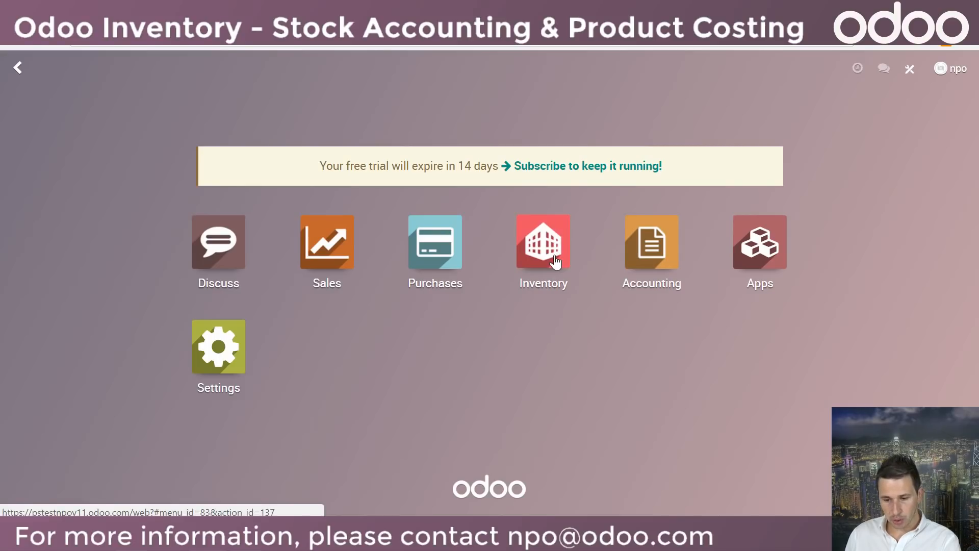
Open the Saleable product category from the product categories in the Inventory configuration
{"action": "left_click", "coordinate": [555, 261]}
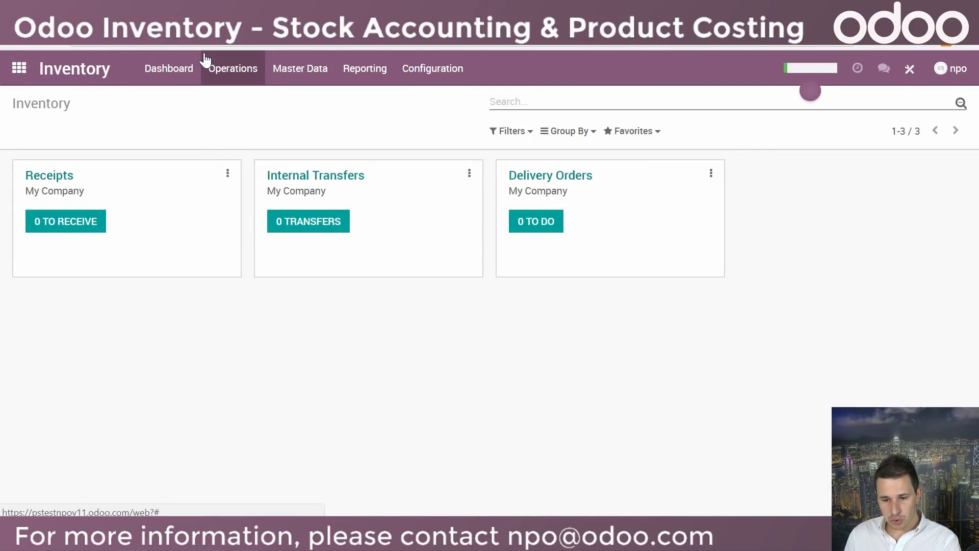
{"action": "left_click", "coordinate": [438, 72]}
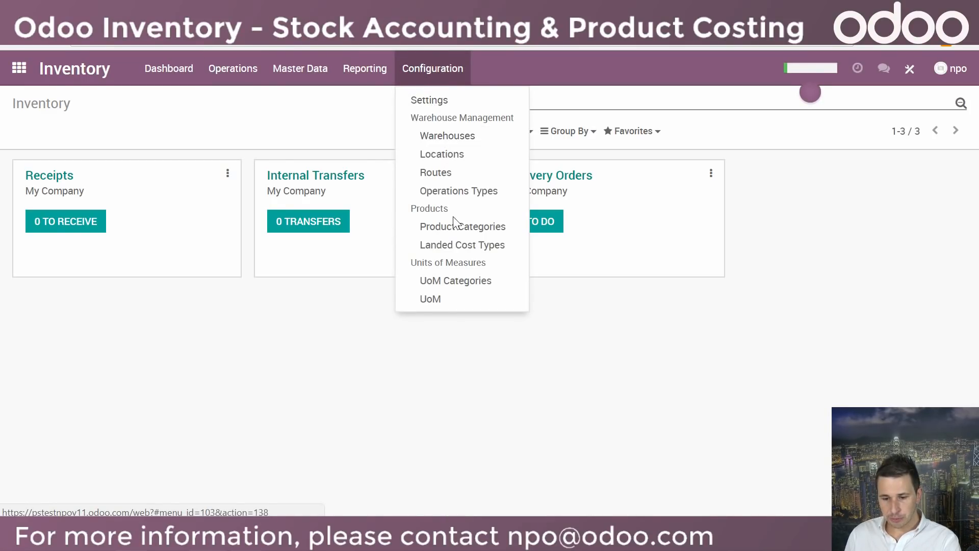
{"action": "left_click", "coordinate": [447, 229]}
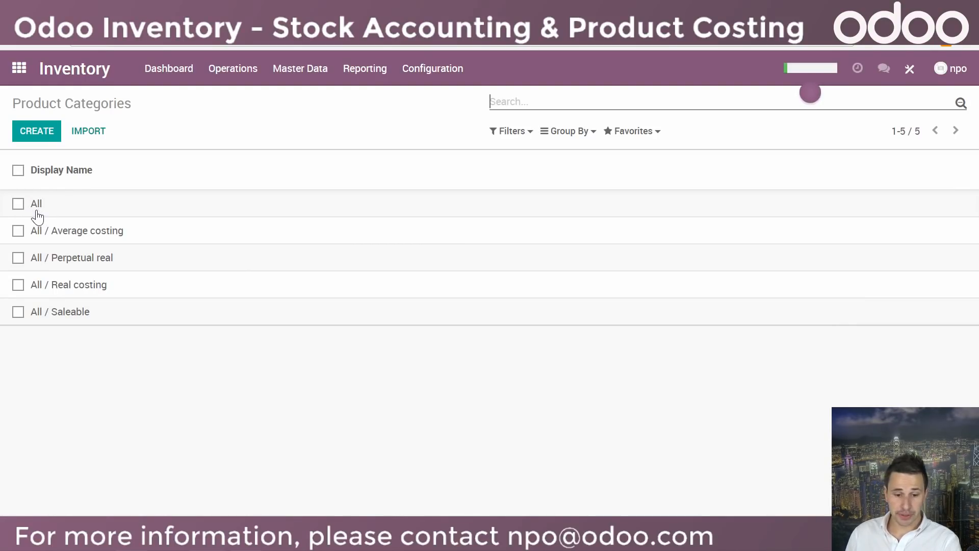
{"action": "left_click", "coordinate": [68, 316]}
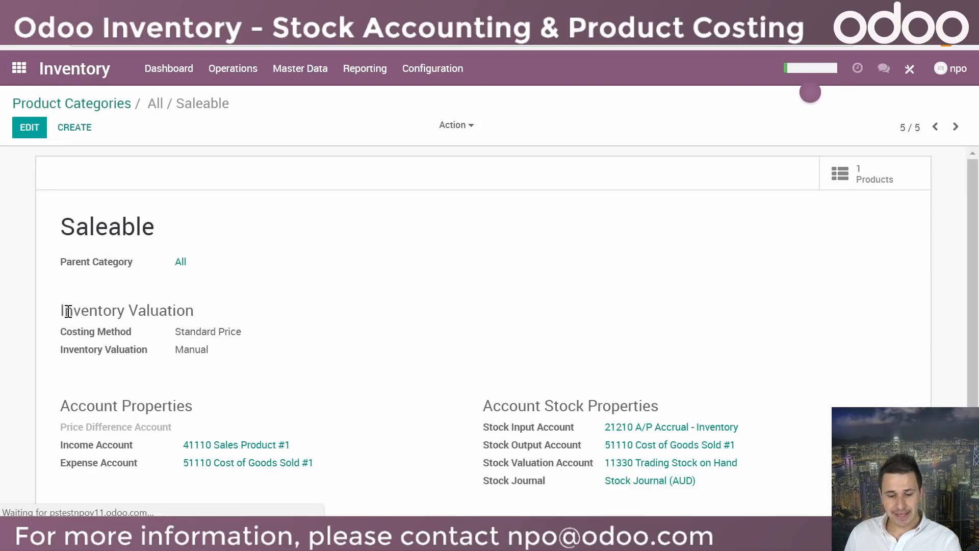
Examine the Saleable category's costing method and inventory valuation options, keeping Standard Price and Manual, and save the category
{"action": "left_click", "coordinate": [31, 134]}
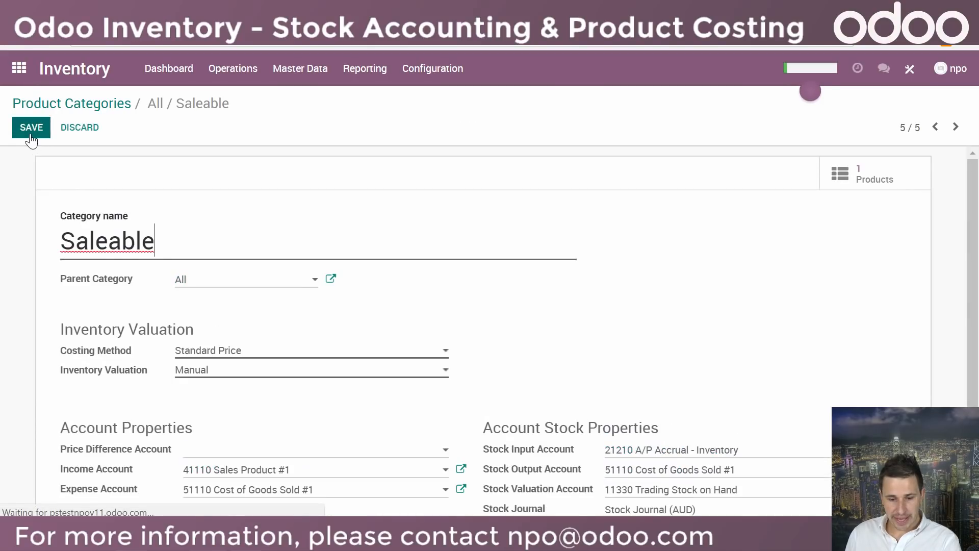
{"action": "left_click", "coordinate": [239, 360]}
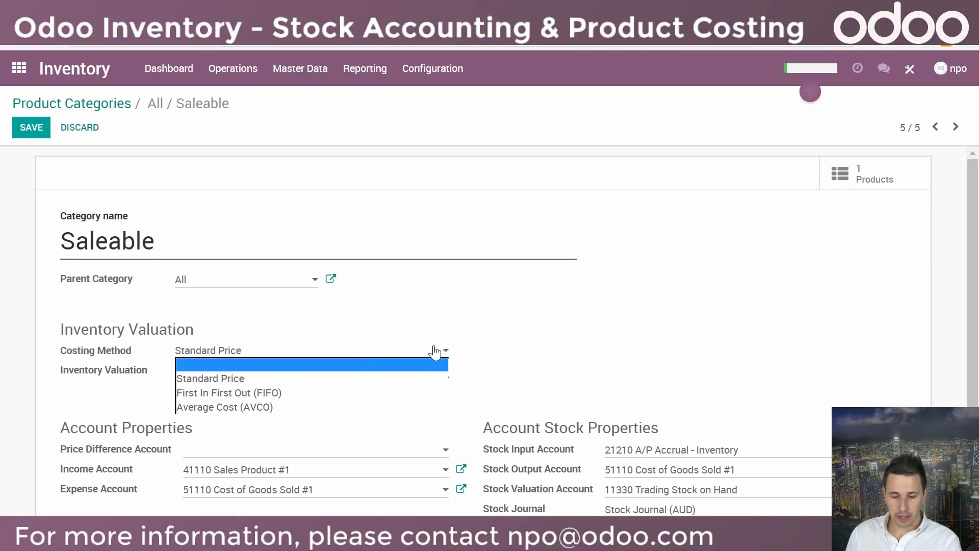
{"action": "left_click", "coordinate": [226, 379]}
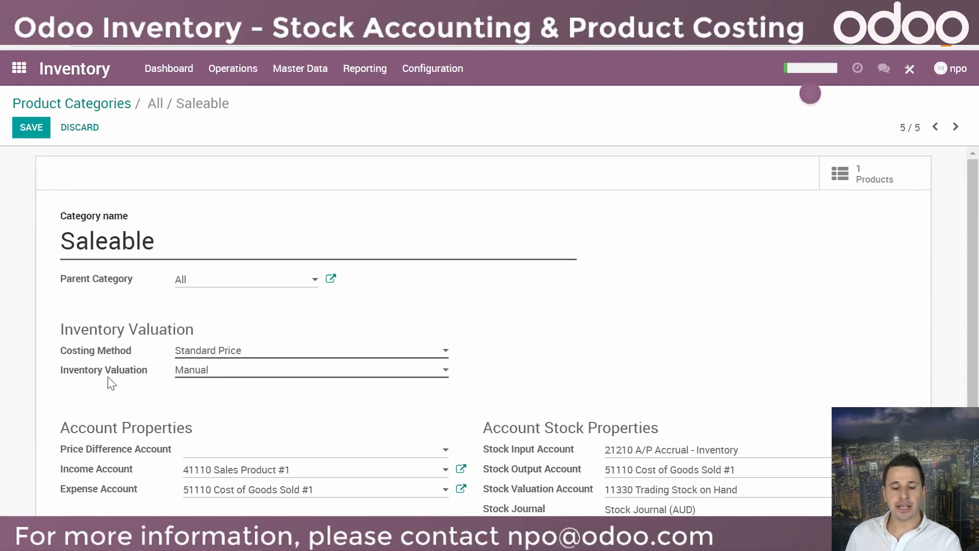
{"action": "left_click", "coordinate": [212, 377]}
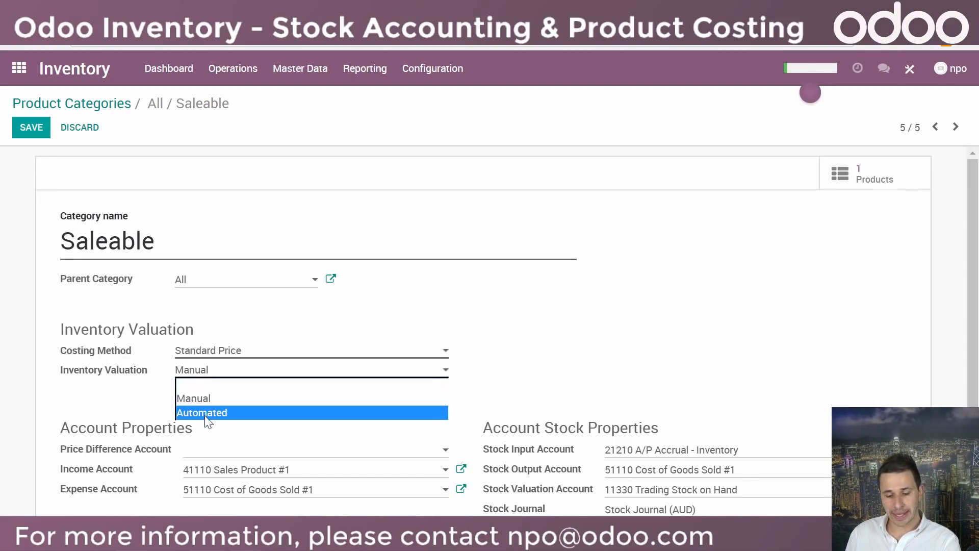
{"action": "left_click", "coordinate": [465, 298]}
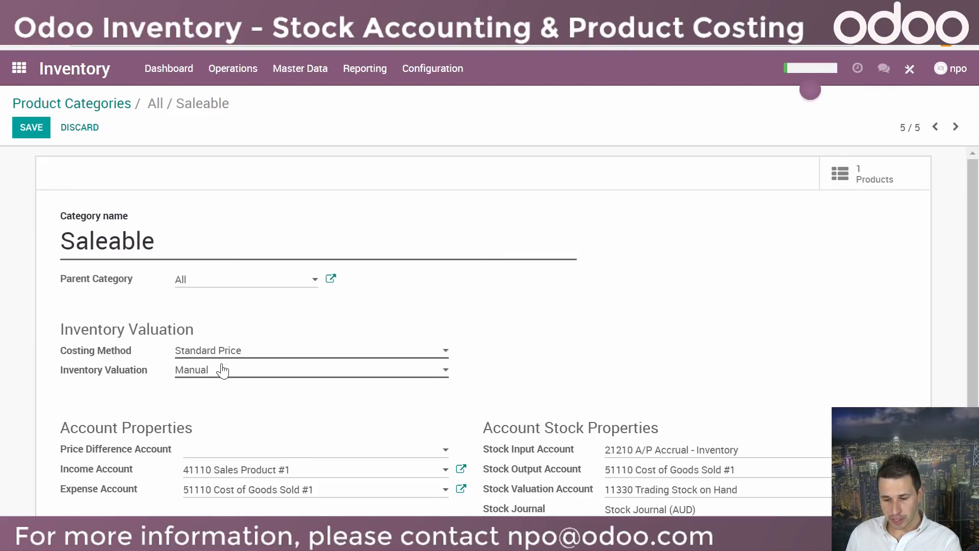
{"action": "left_click", "coordinate": [31, 134]}
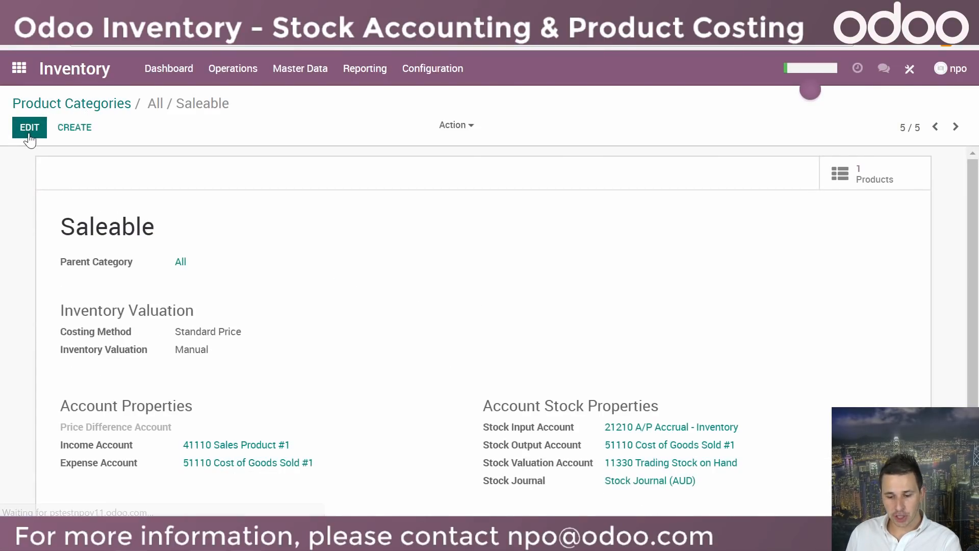
Examine the costing method and inventory valuation of the Average costing, Real costing and Perpetual real categories
{"action": "left_click", "coordinate": [88, 113]}
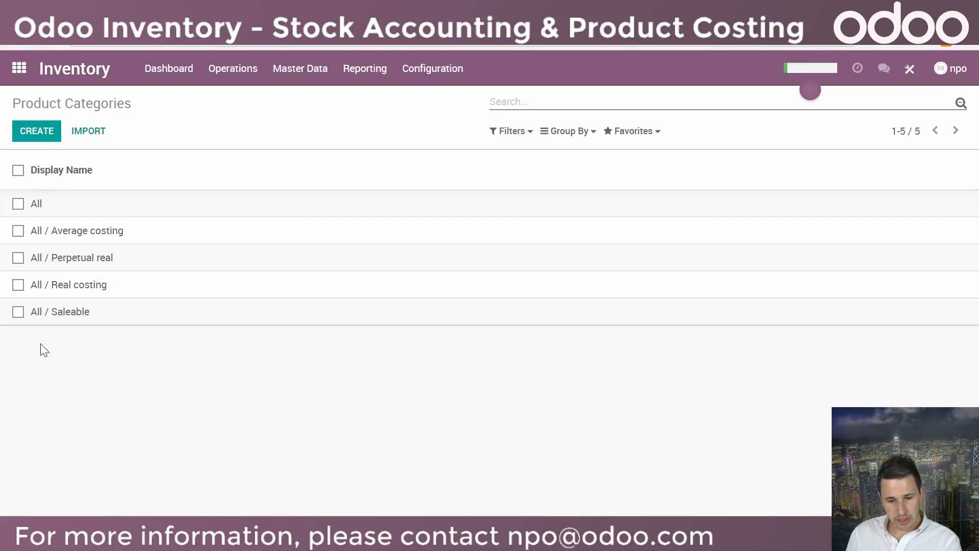
{"action": "left_click", "coordinate": [96, 240]}
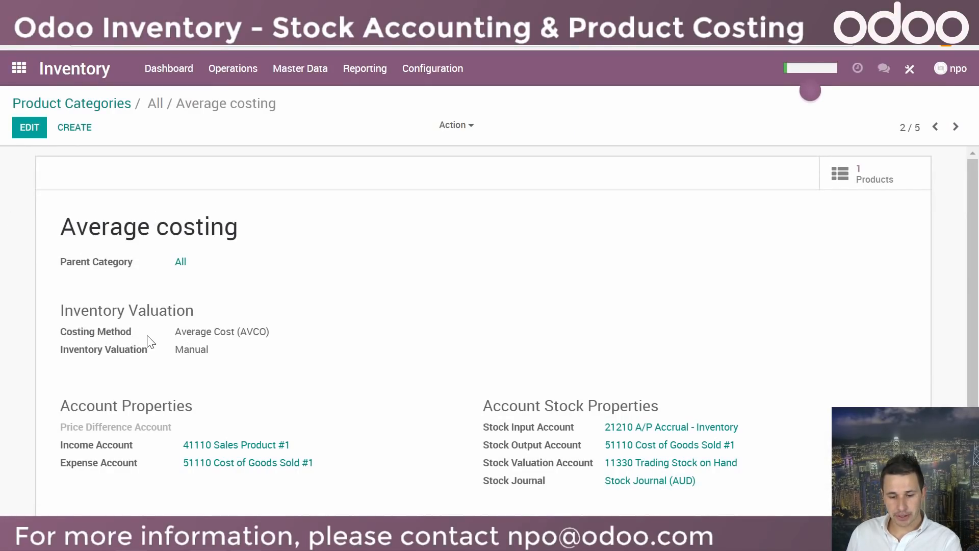
{"action": "left_click", "coordinate": [76, 103]}
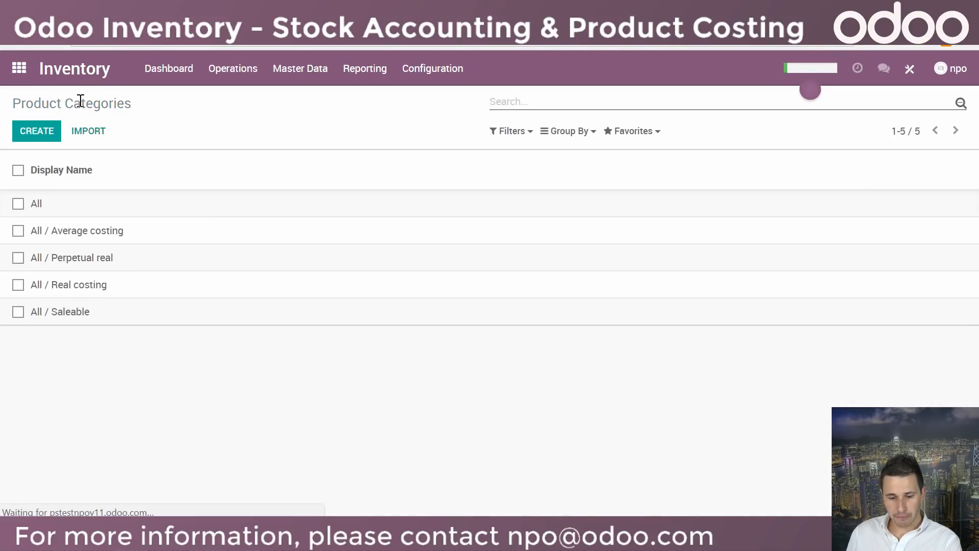
{"action": "left_click", "coordinate": [77, 290]}
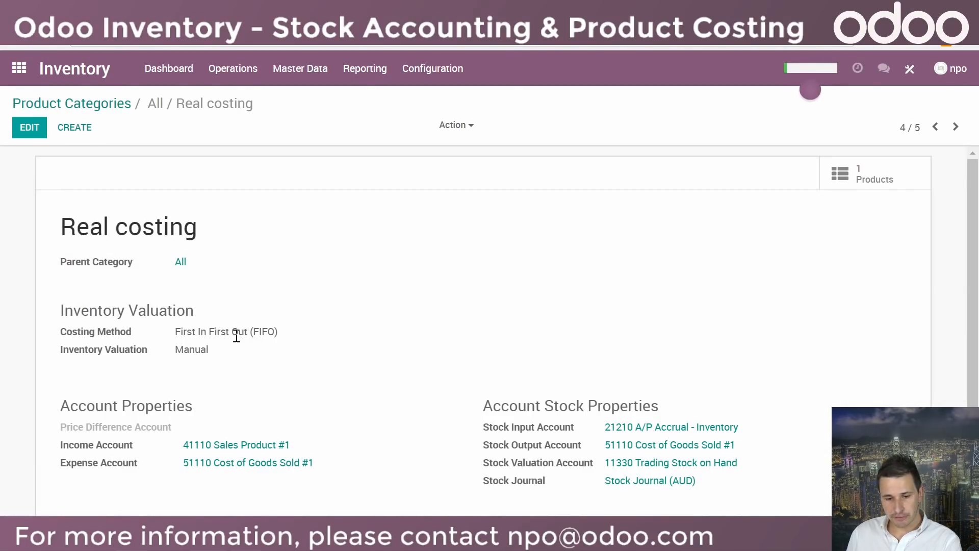
{"action": "left_click", "coordinate": [76, 103]}
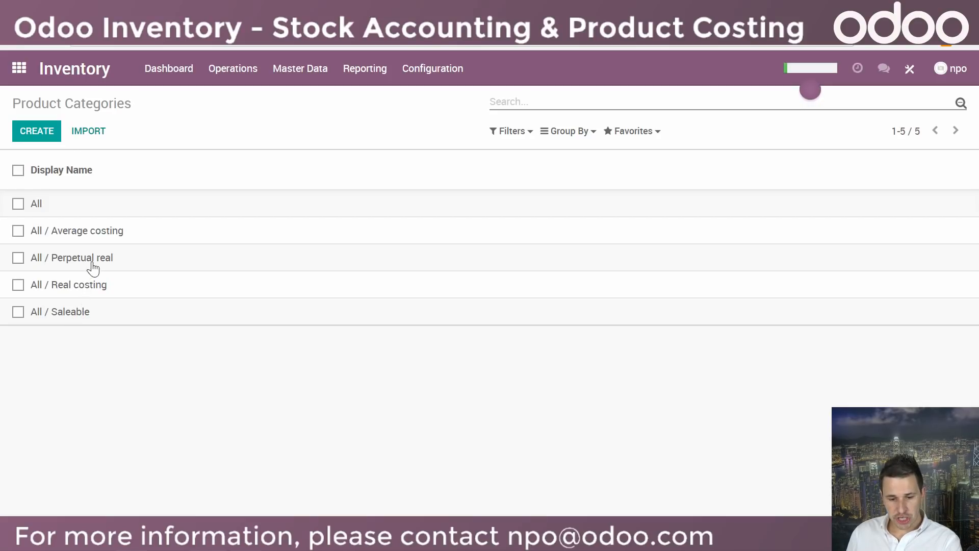
{"action": "left_click", "coordinate": [76, 265]}
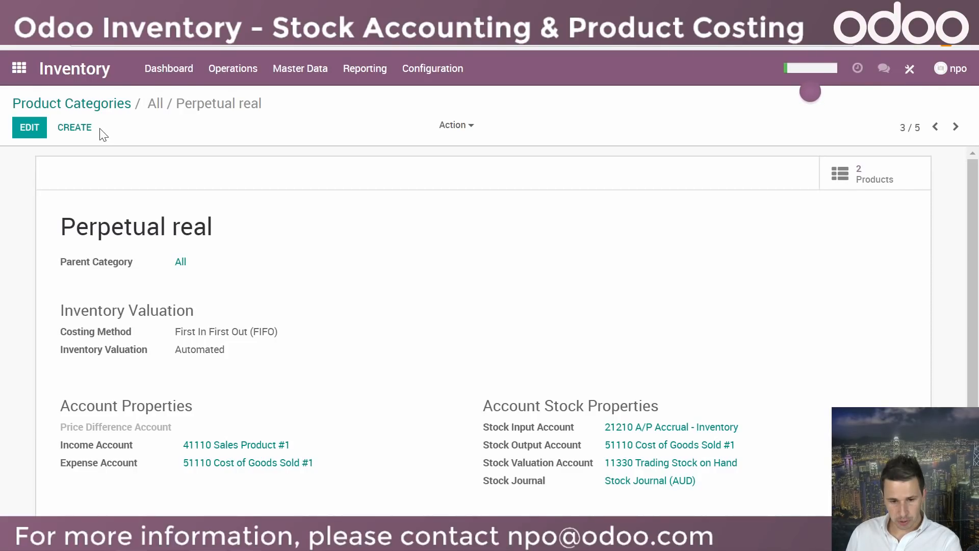
{"action": "left_click", "coordinate": [105, 103]}
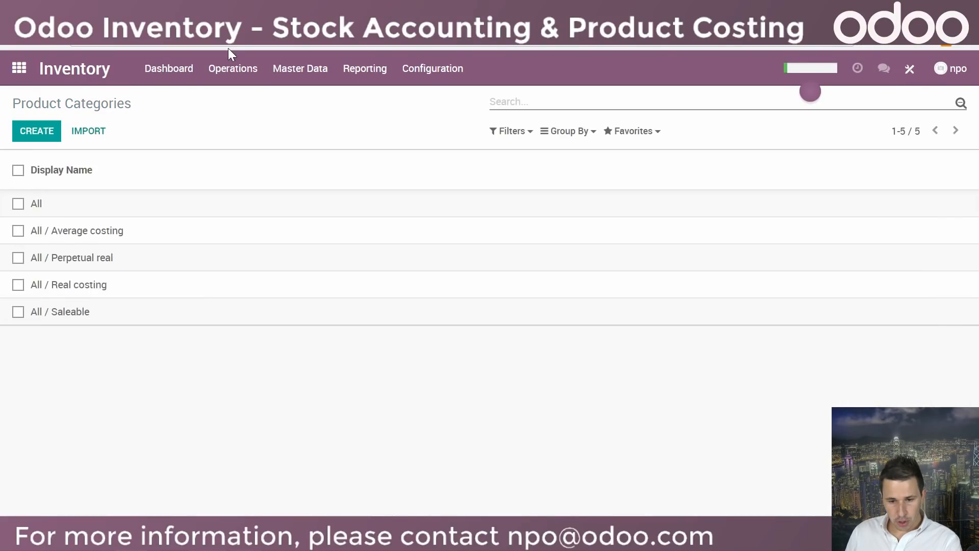
Start a new product in the inventory master data and name it Aluminium nipple
{"action": "left_click", "coordinate": [298, 68]}
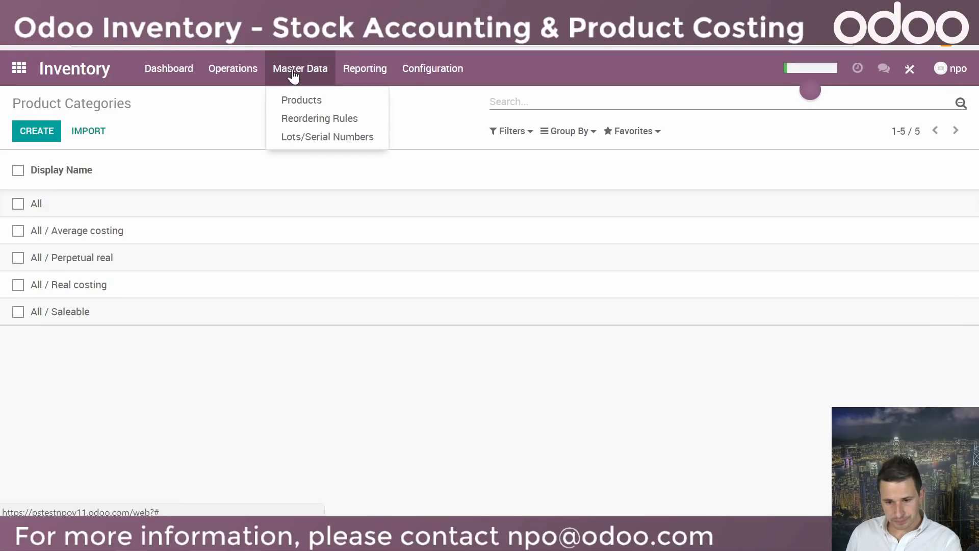
{"action": "left_click", "coordinate": [292, 102]}
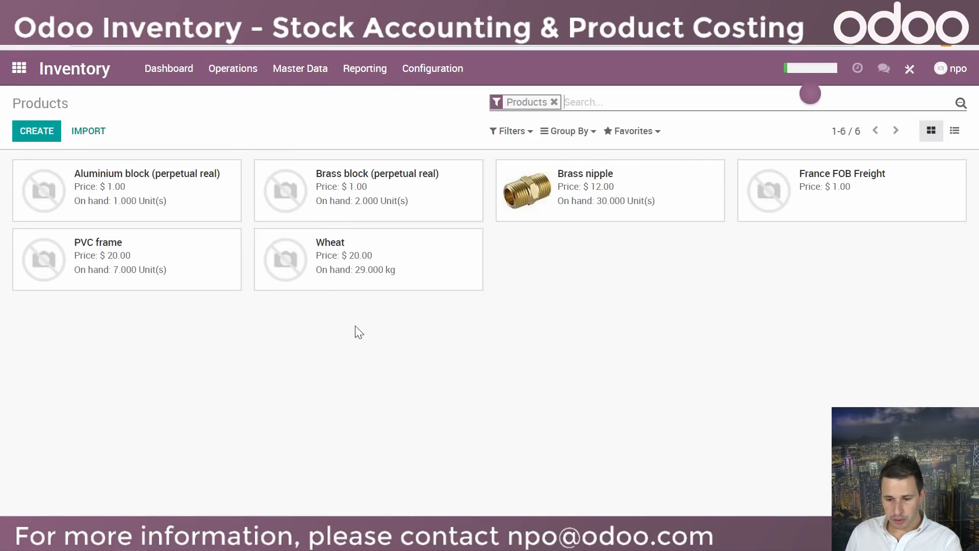
{"action": "left_click", "coordinate": [47, 141]}
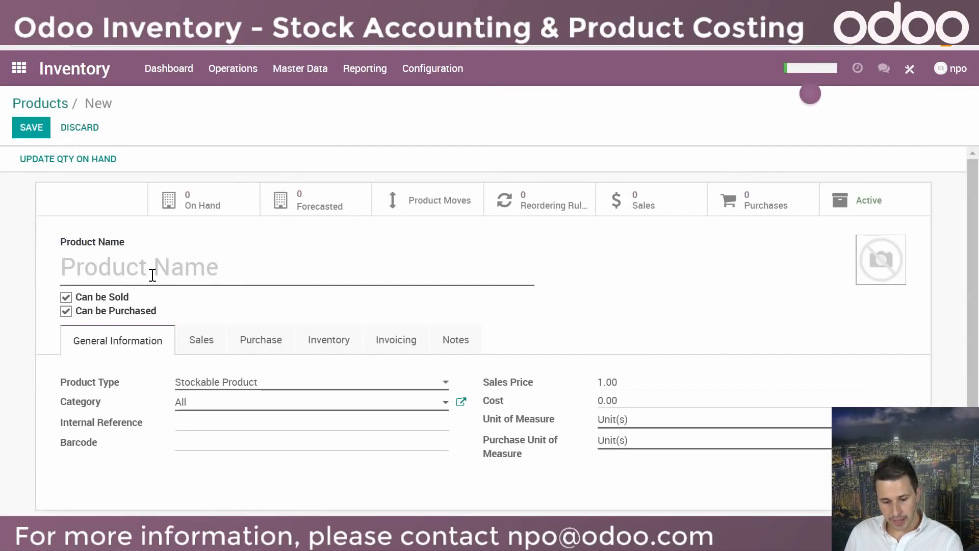
{"action": "type", "text": "Alumi"}
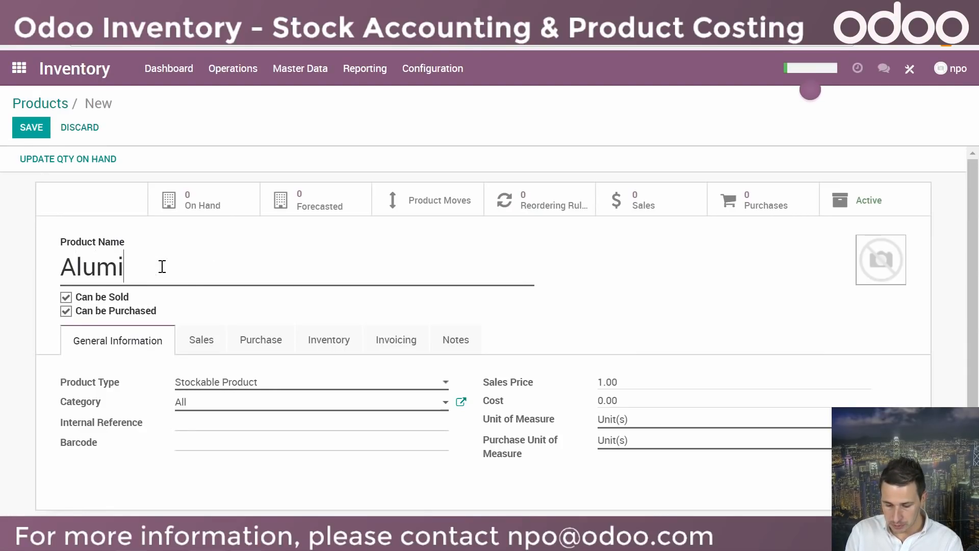
{"action": "type", "text": "nium nipple"}
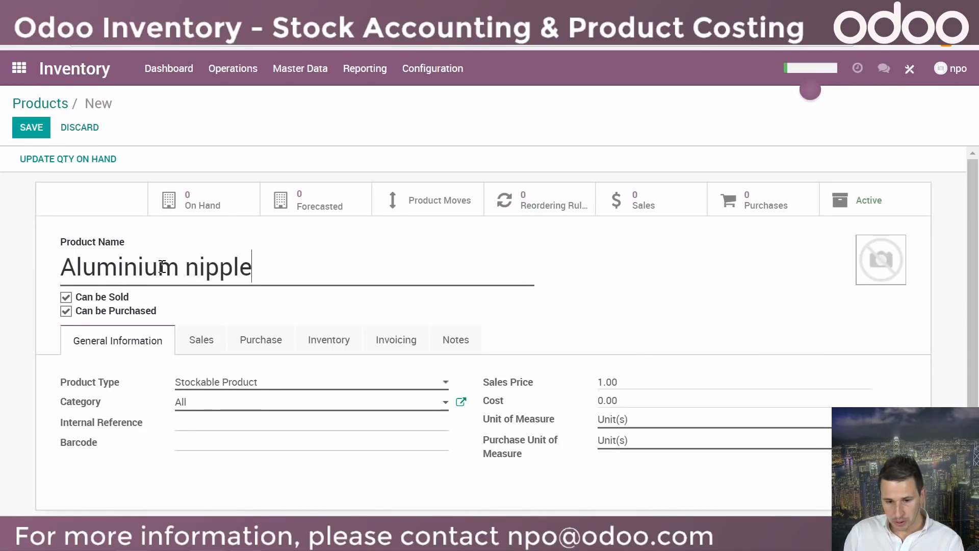
Set the cost of the new Aluminium nipple product to 10
{"action": "scroll", "coordinate": [214, 326], "scroll_direction": "down", "scroll_amount": 1}
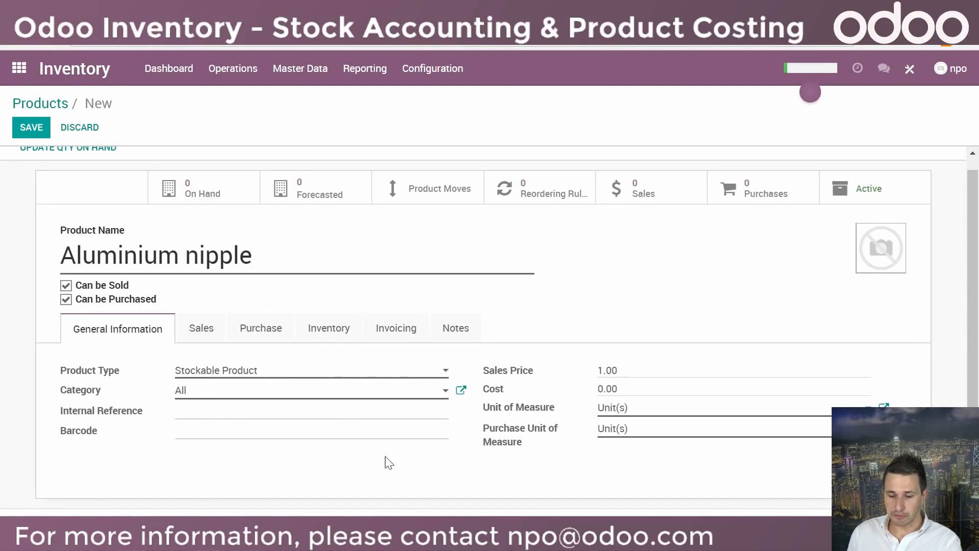
{"action": "left_click", "coordinate": [625, 389]}
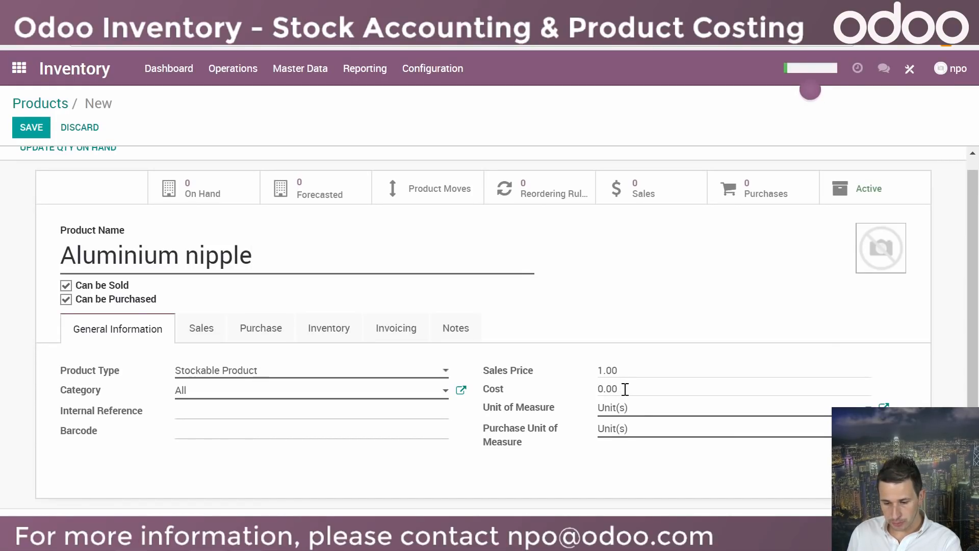
{"action": "double_click", "coordinate": [607, 390]}
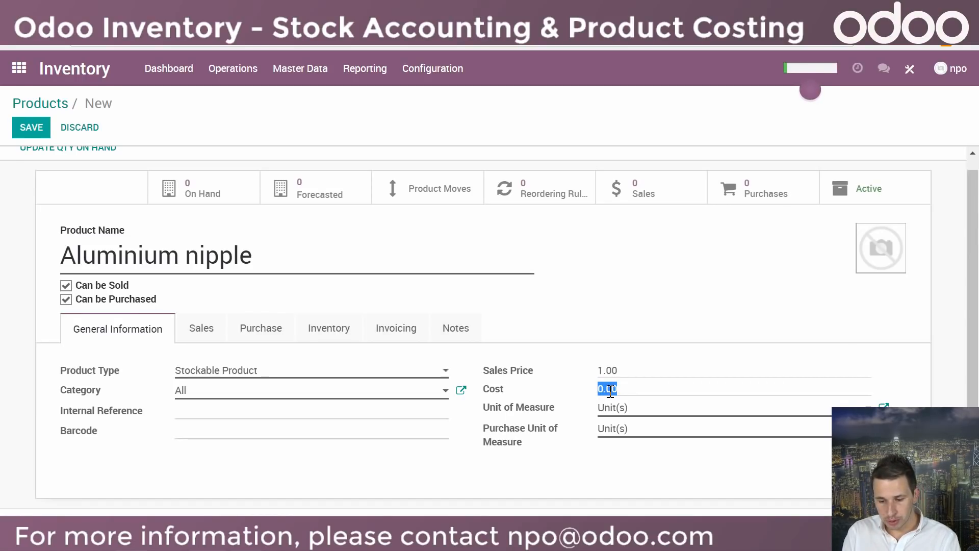
{"action": "type", "text": "10"}
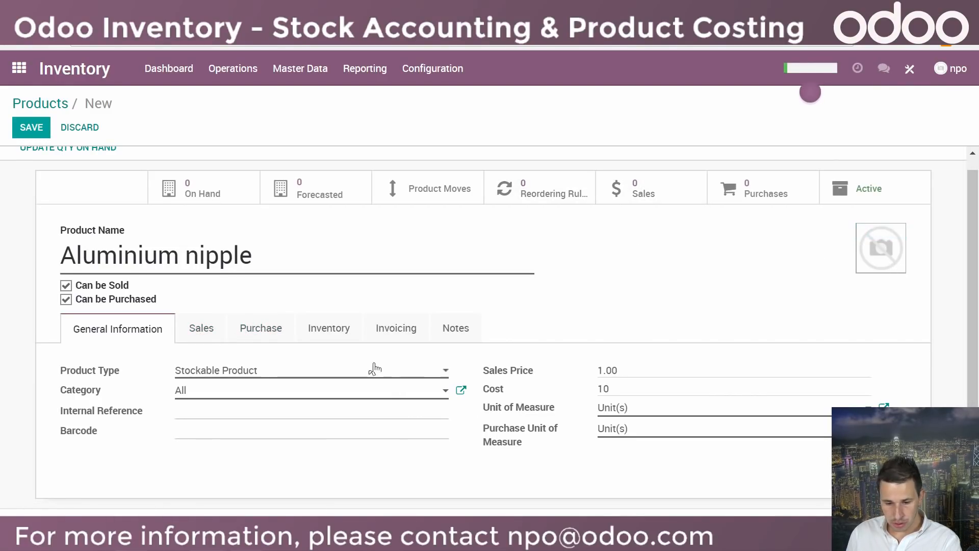
Review the product's sales, purchase, inventory and invoicing settings, and save the product
{"action": "left_click", "coordinate": [204, 331]}
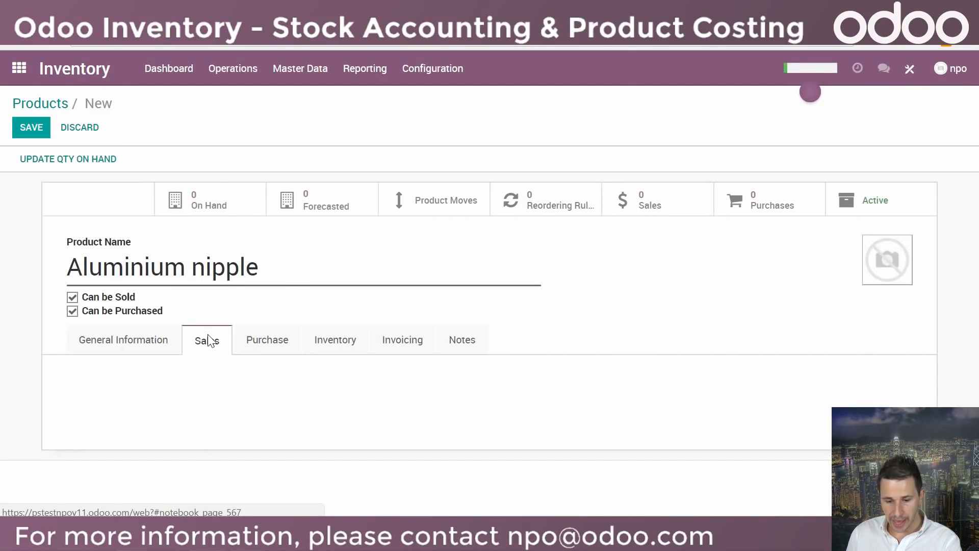
{"action": "left_click", "coordinate": [264, 344]}
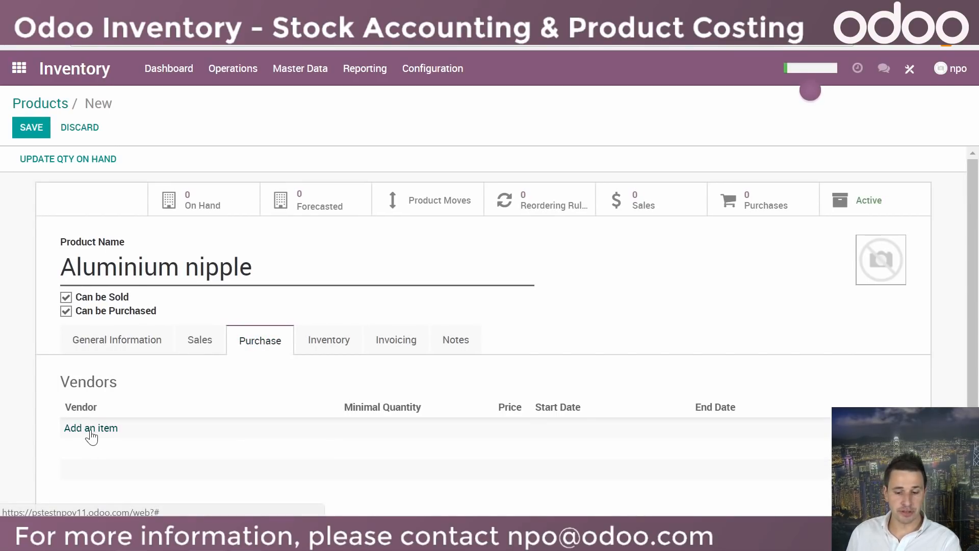
{"action": "left_click", "coordinate": [329, 341]}
{"action": "scroll", "coordinate": [331, 343], "scroll_direction": "down", "scroll_amount": 3}
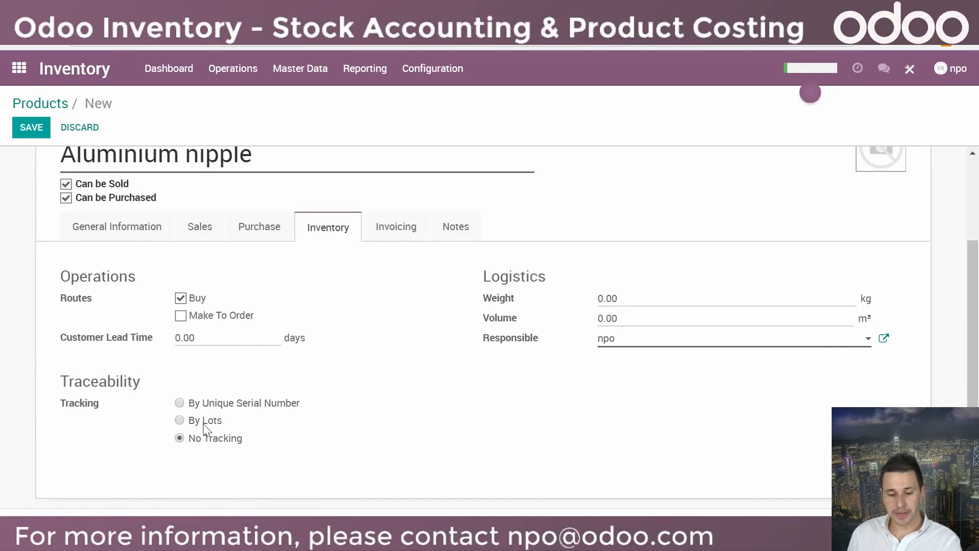
{"action": "left_click", "coordinate": [399, 231]}
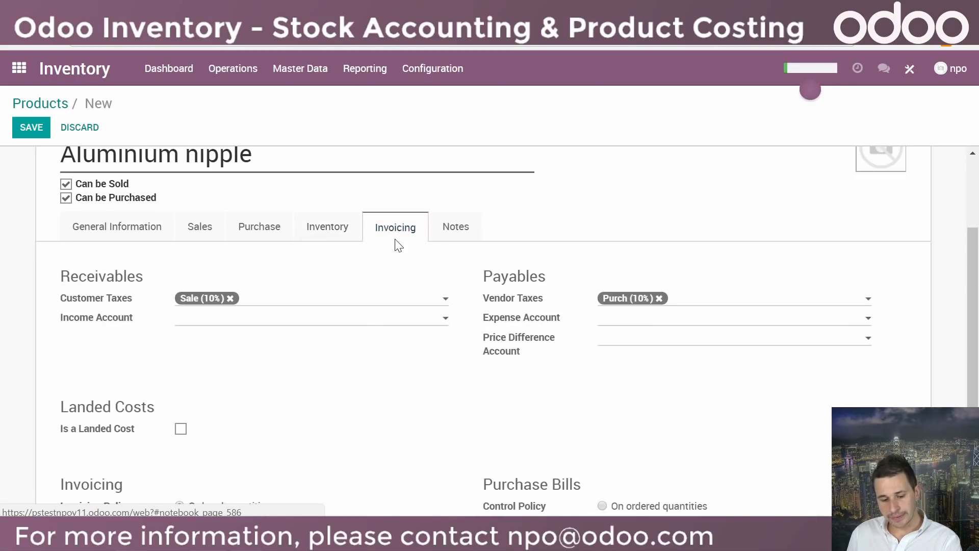
{"action": "scroll", "coordinate": [358, 320], "scroll_direction": "down", "scroll_amount": 1}
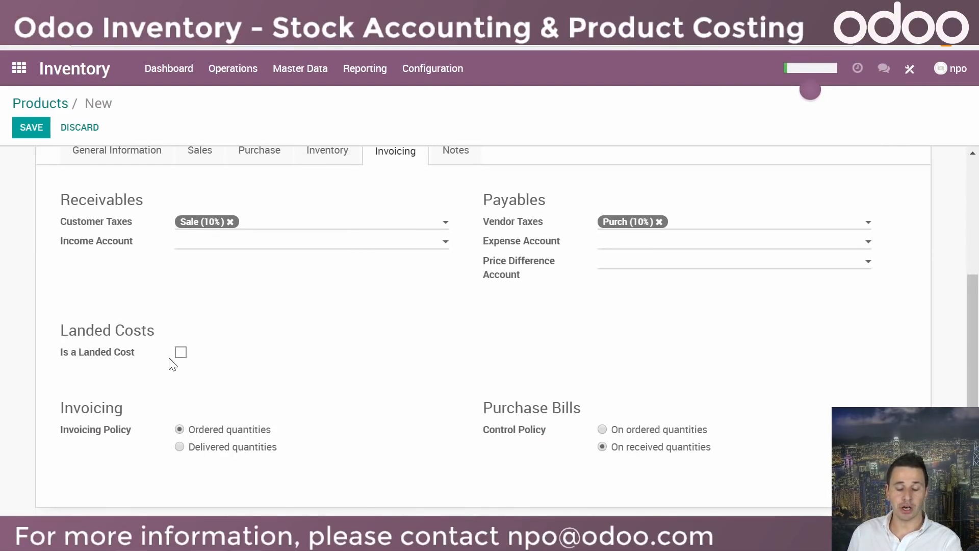
{"action": "scroll", "coordinate": [350, 361], "scroll_direction": "up", "scroll_amount": 3}
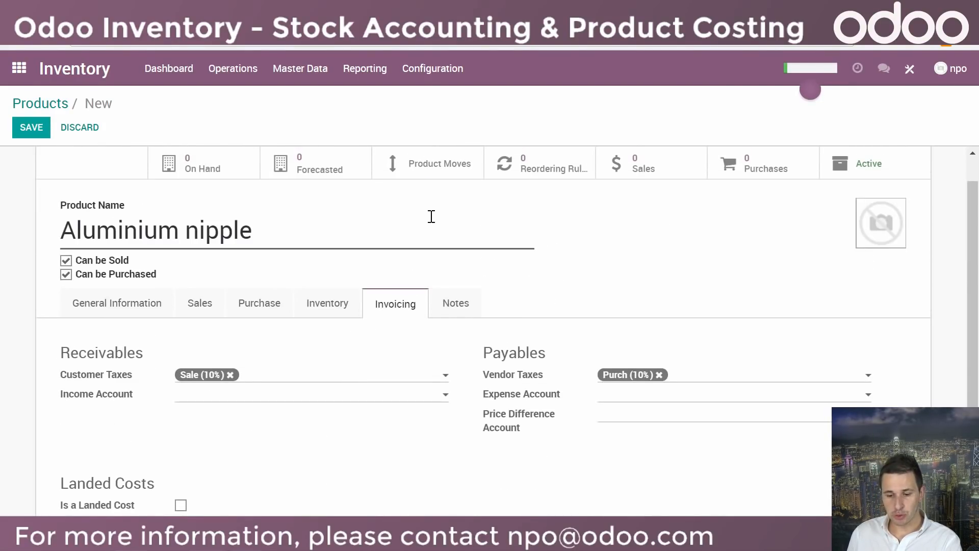
{"action": "left_click", "coordinate": [29, 136]}
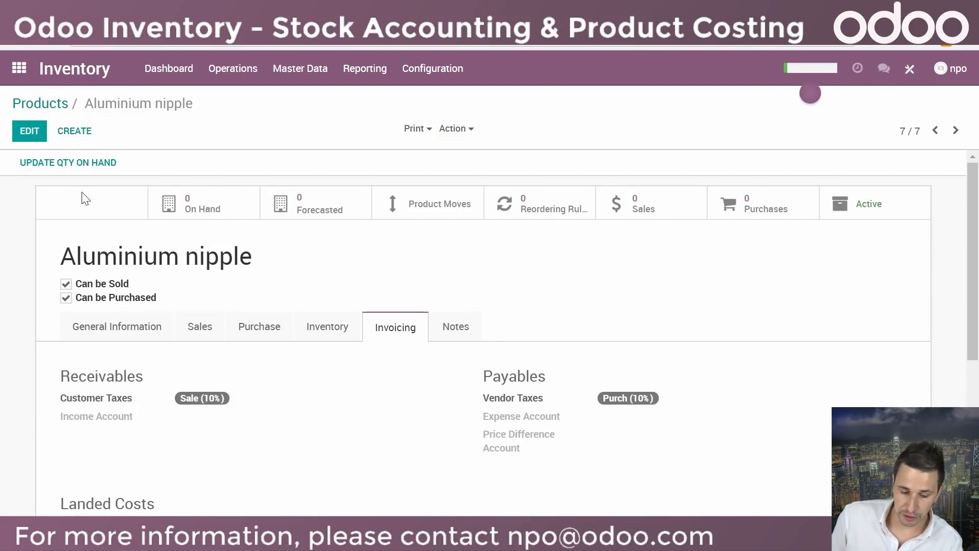
Examine the costing method and inventory valuation of the Aluminium nipple's product category, keep category All, and save the product
{"action": "left_click", "coordinate": [101, 331]}
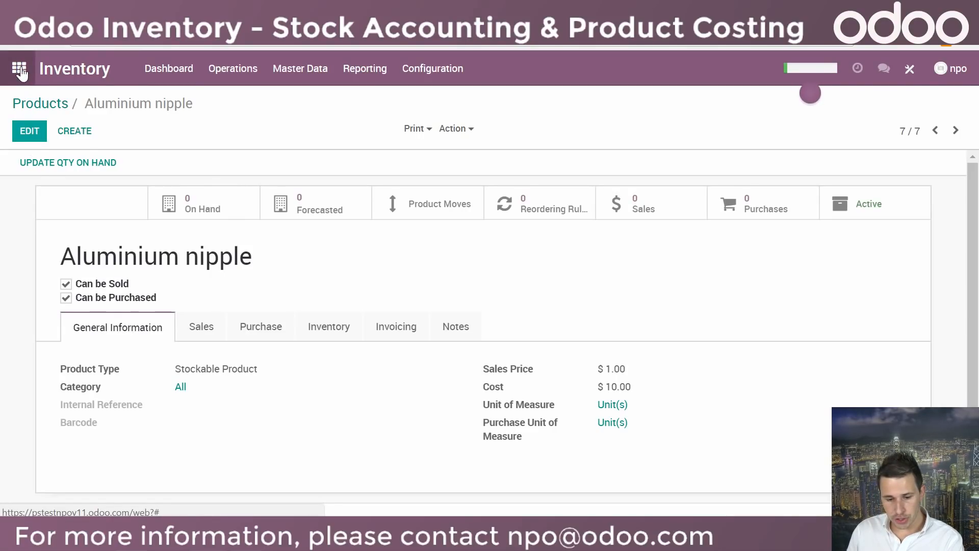
{"action": "left_click", "coordinate": [30, 131]}
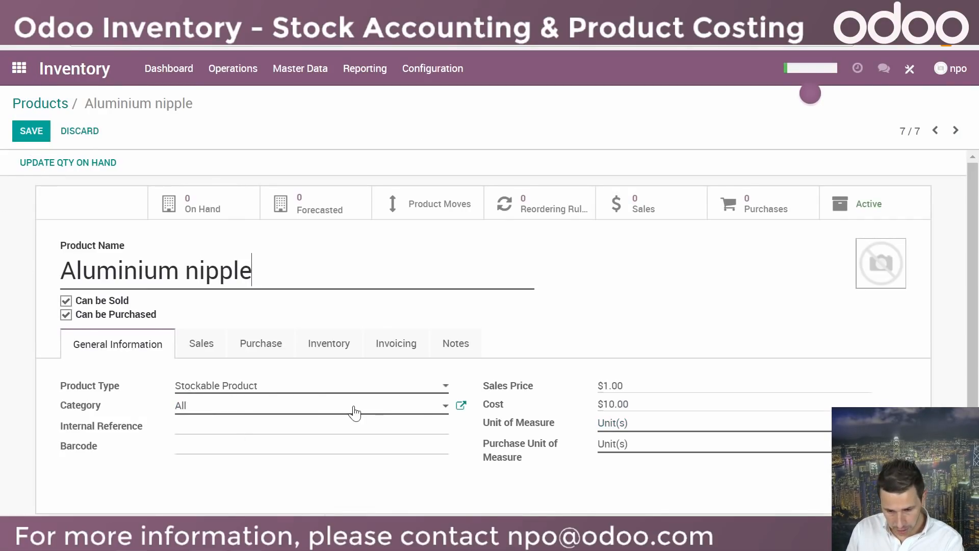
{"action": "left_click", "coordinate": [461, 406]}
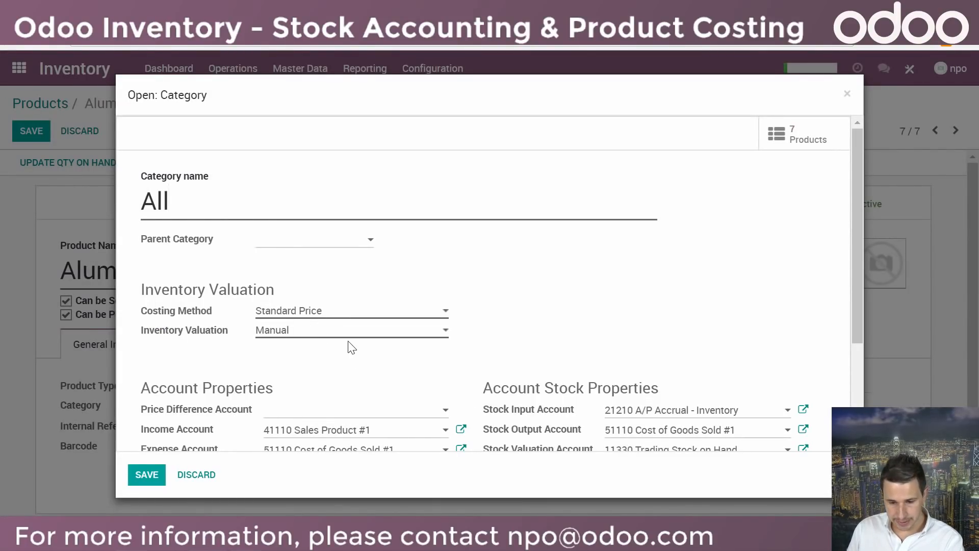
{"action": "left_click", "coordinate": [847, 93]}
{"action": "left_click", "coordinate": [225, 413]}
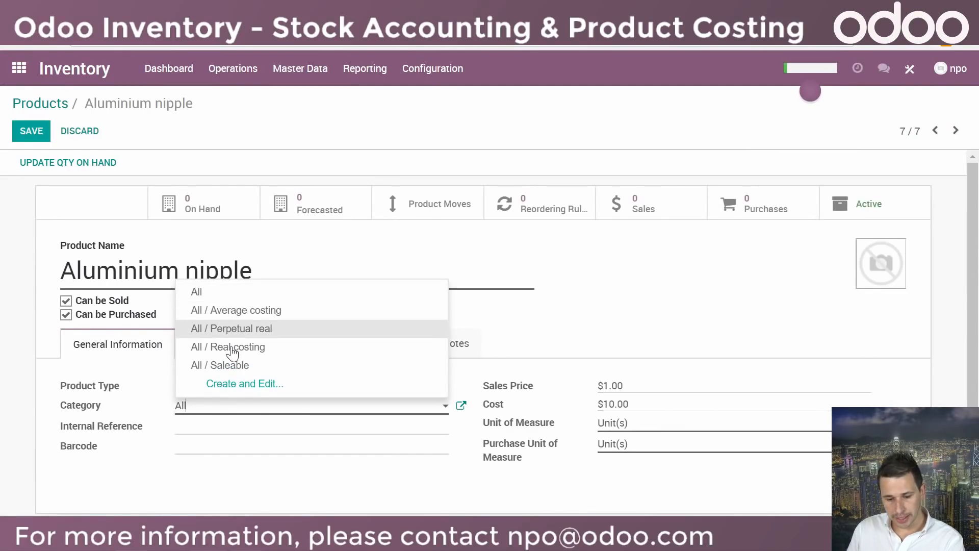
{"action": "left_click", "coordinate": [625, 310]}
{"action": "left_click", "coordinate": [19, 135]}
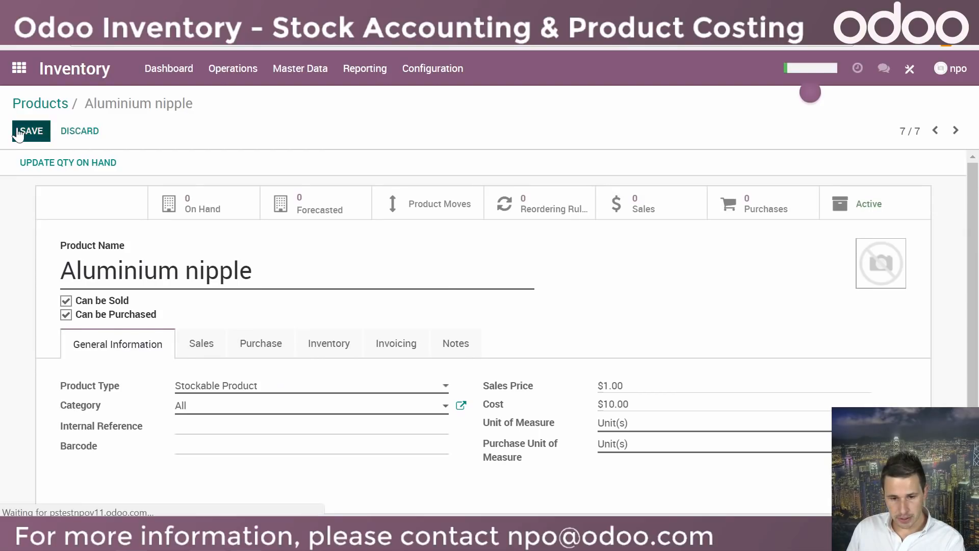
Switch to Purchases and create a new request for quotation with Vendor A as the vendor
{"action": "left_click", "coordinate": [14, 75]}
{"action": "left_click", "coordinate": [442, 263]}
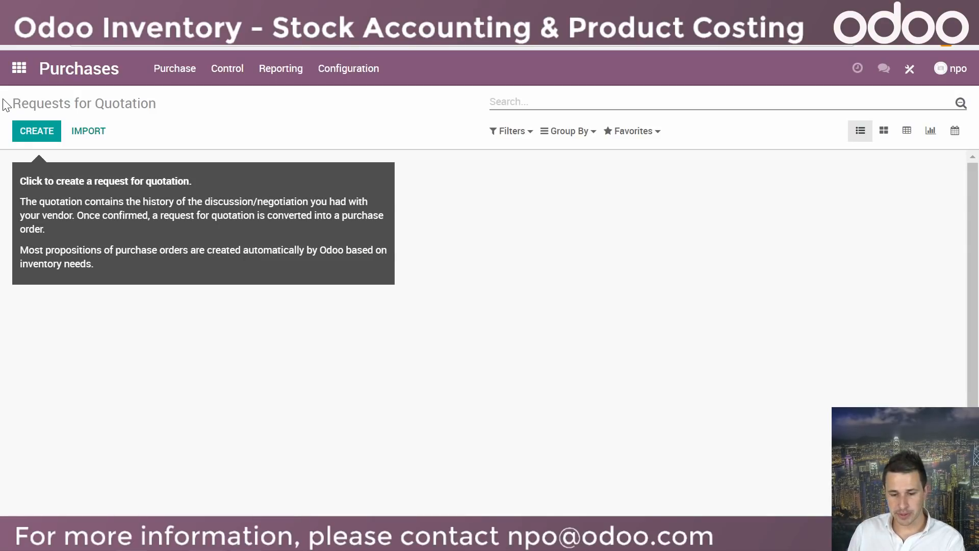
{"action": "left_click", "coordinate": [33, 136]}
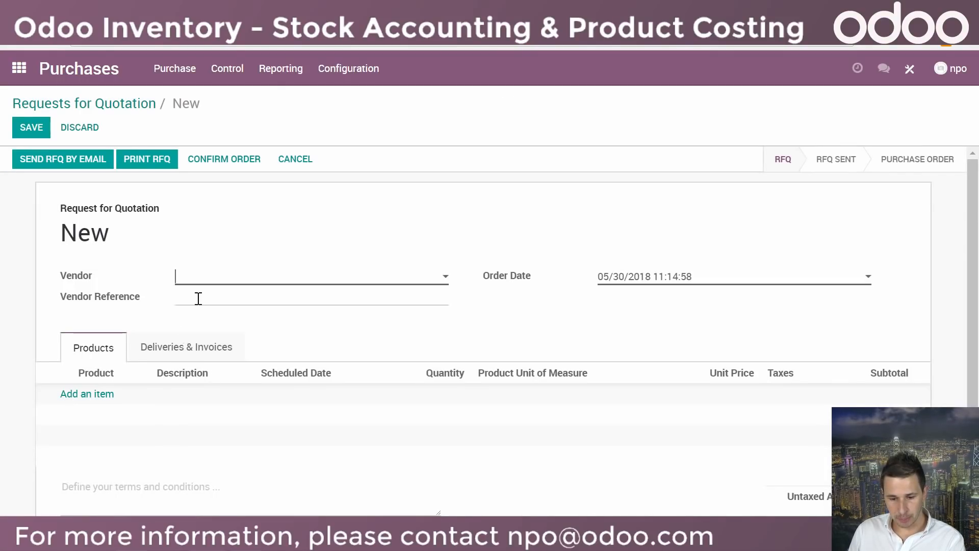
{"action": "left_click", "coordinate": [205, 284]}
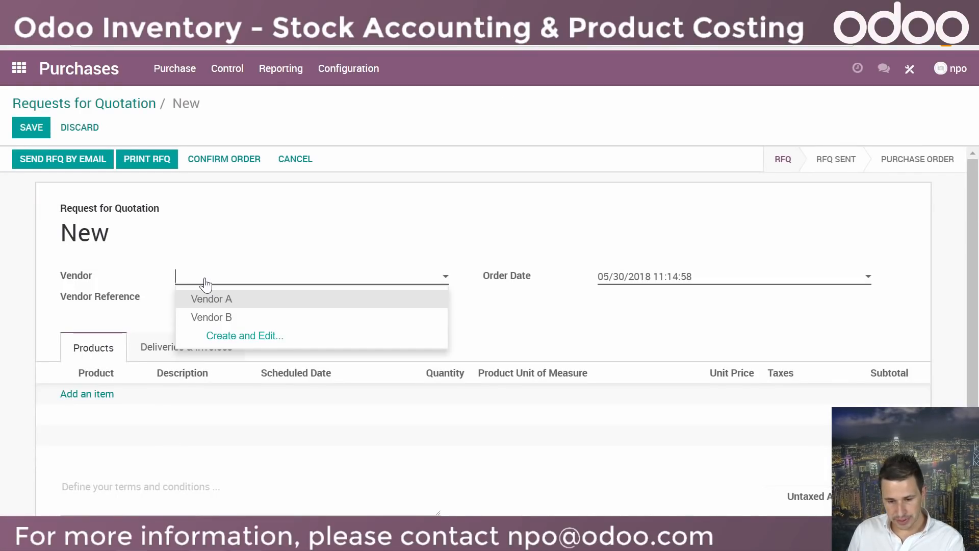
{"action": "left_click", "coordinate": [214, 304]}
Add a product line for Aluminium nipple to the Vendor A request for quotation
{"action": "scroll", "coordinate": [61, 346], "scroll_direction": "down", "scroll_amount": 2}
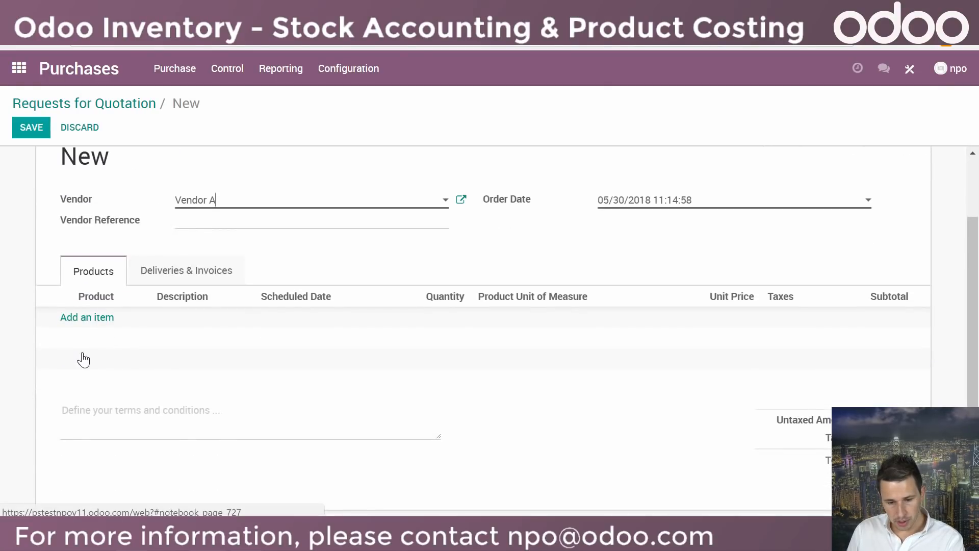
{"action": "left_click", "coordinate": [87, 317]}
{"action": "type", "text": "al"}
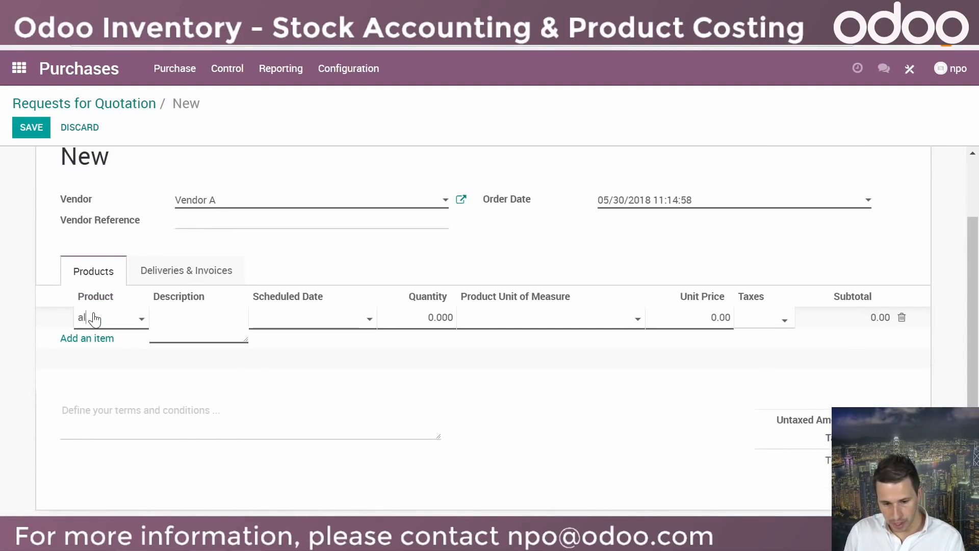
{"action": "left_click", "coordinate": [139, 361]}
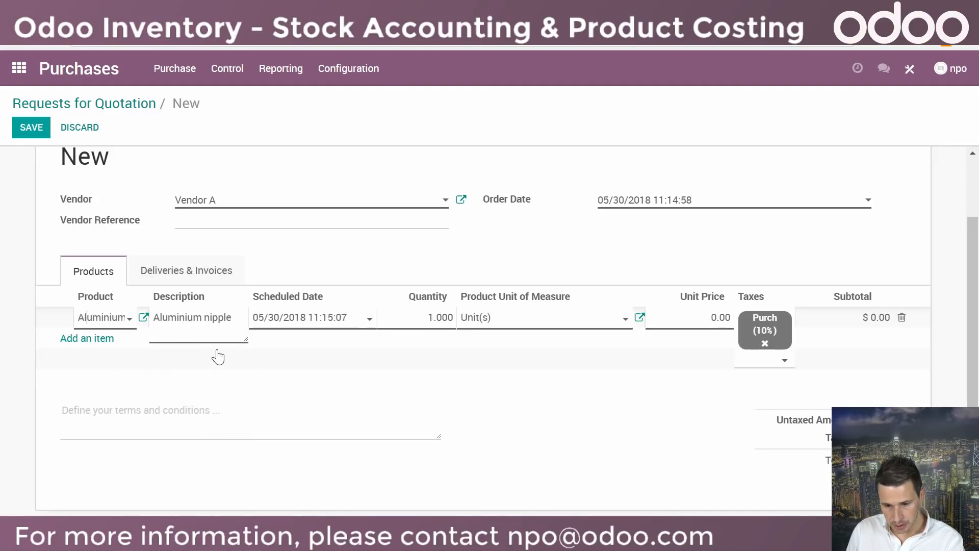
Set the Aluminium nipple line's quantity to 10 and its unit price to 10
{"action": "left_click_drag", "start_coordinate": [424, 317], "coordinate": [459, 321]}
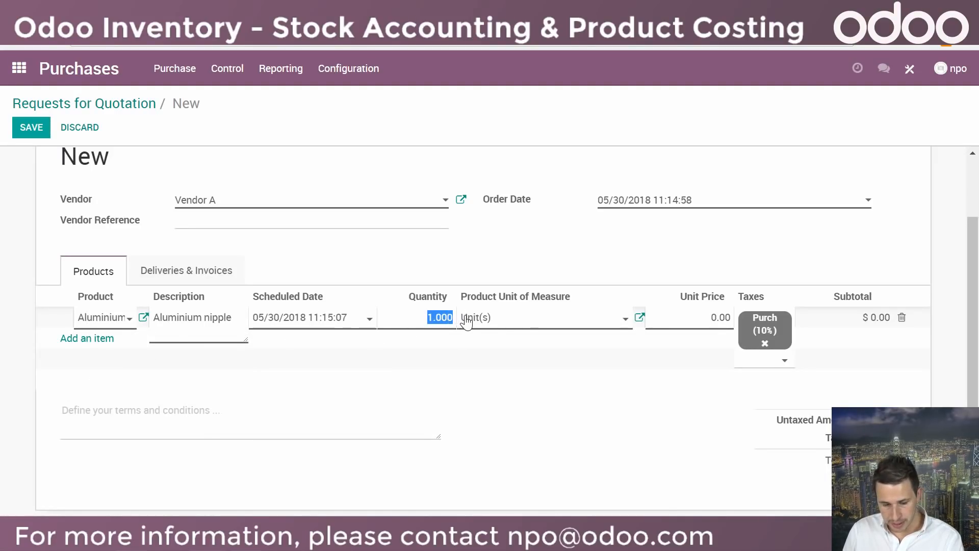
{"action": "type", "text": "1"}
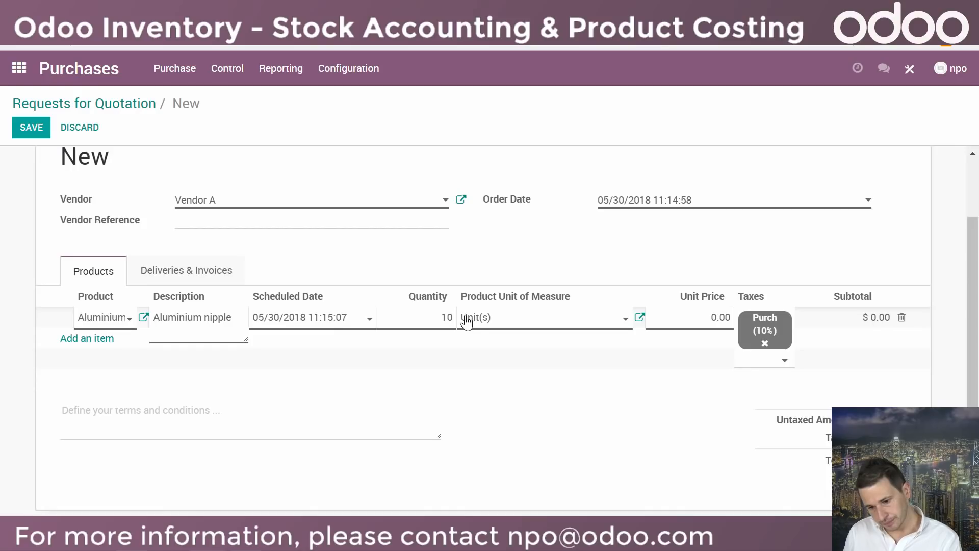
{"action": "type", "text": "0"}
{"action": "left_click", "coordinate": [595, 272]}
{"action": "left_click", "coordinate": [697, 317]}
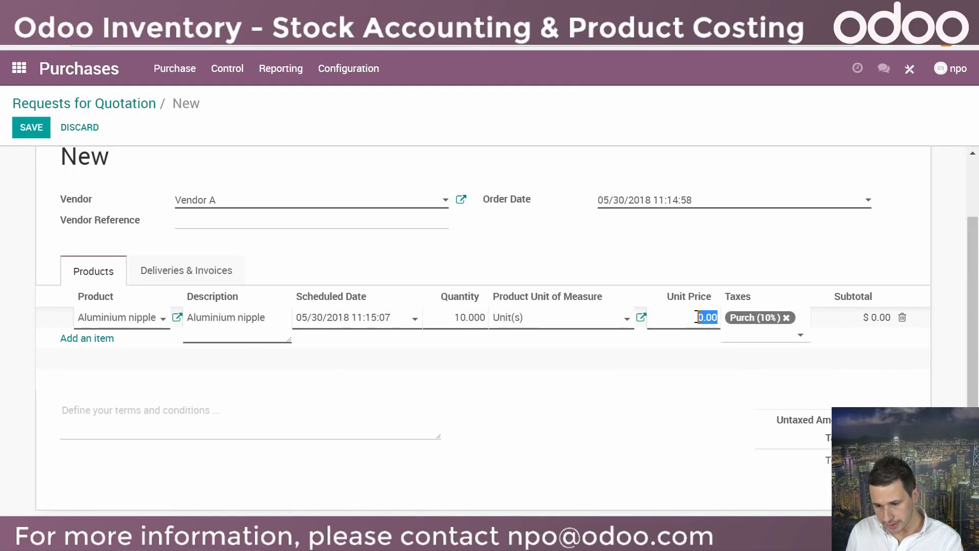
{"action": "type", "text": "10"}
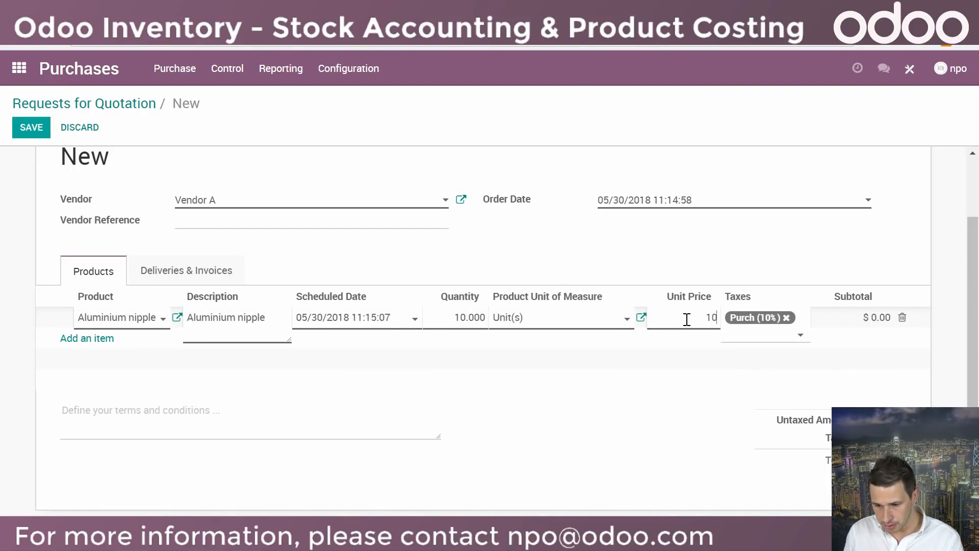
{"action": "left_click", "coordinate": [662, 240]}
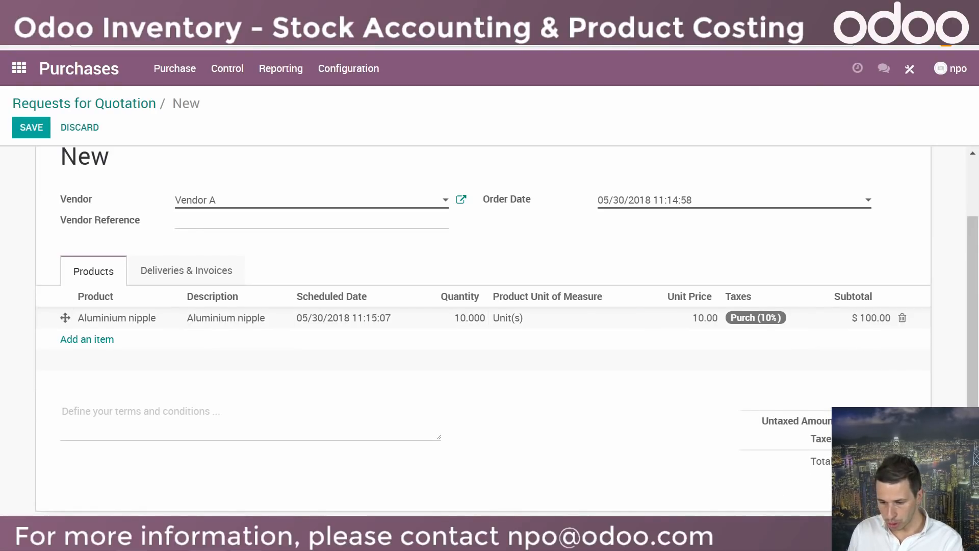
Confirm the Vendor A order and receive its full quantity of Aluminium nipples by validating the receipt as an immediate transfer
{"action": "scroll", "coordinate": [168, 317], "scroll_direction": "up", "scroll_amount": 2}
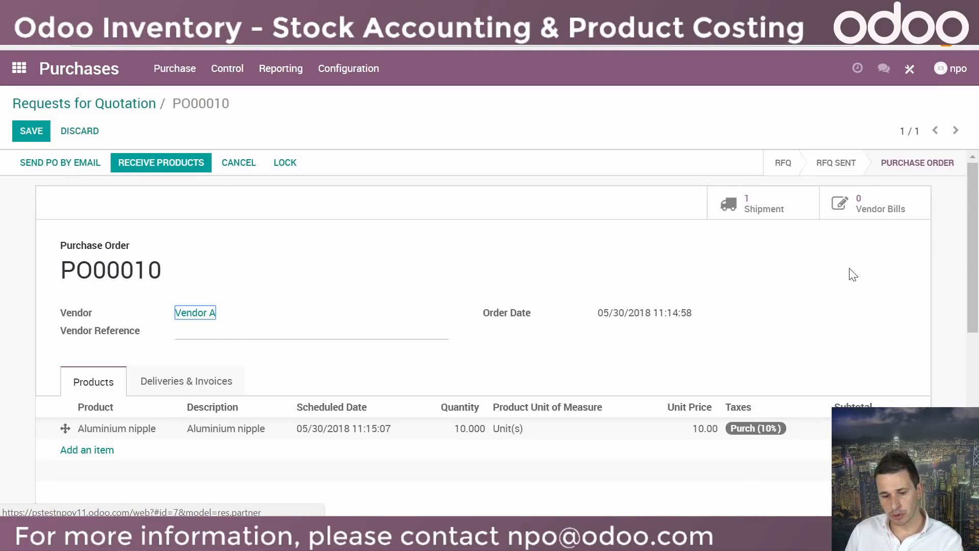
{"action": "left_click", "coordinate": [167, 167]}
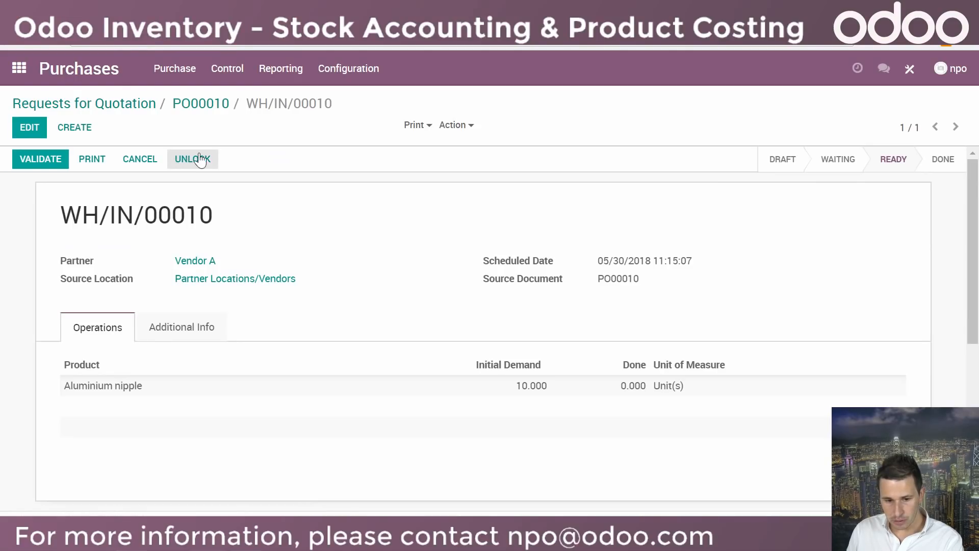
{"action": "left_click", "coordinate": [53, 162]}
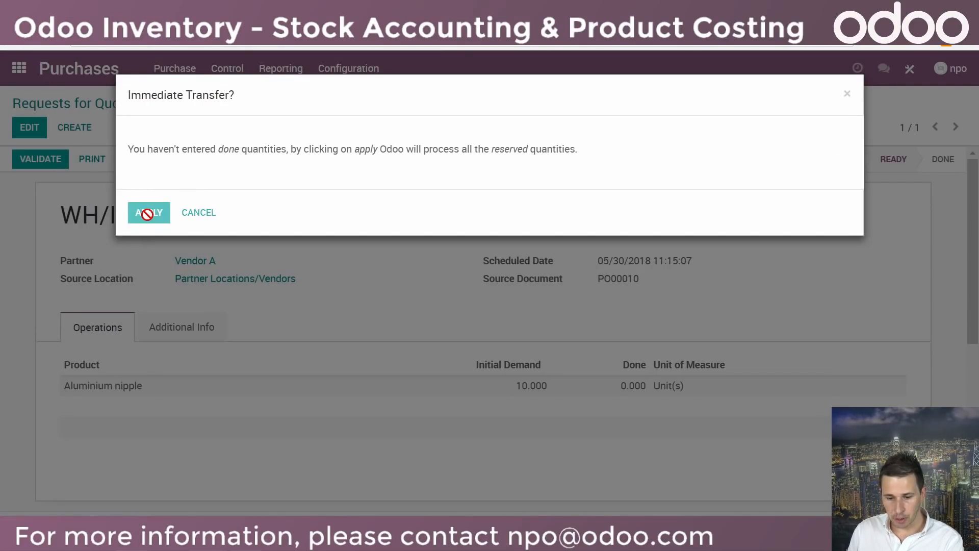
{"action": "left_click", "coordinate": [149, 215]}
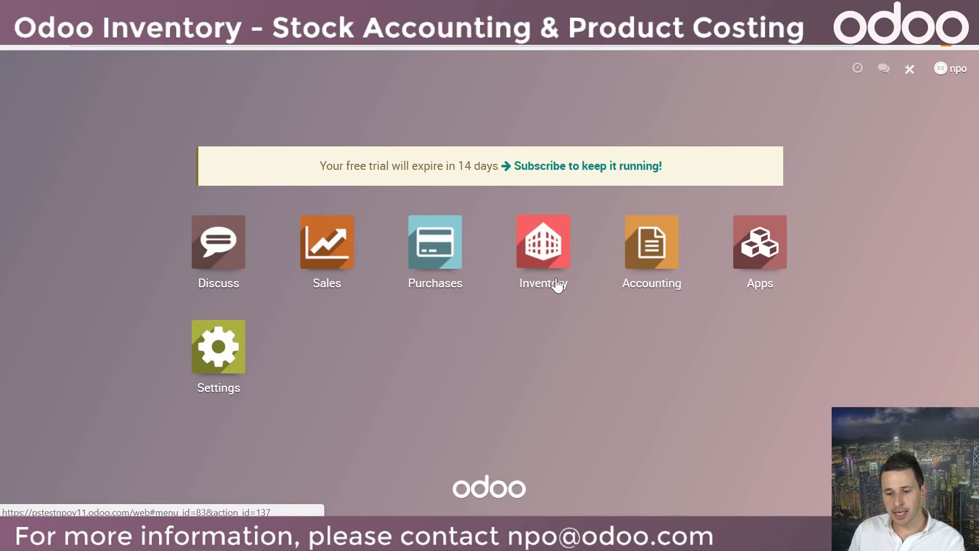
Switch to Inventory and retrieve the valuation report for the current inventory
{"action": "left_click", "coordinate": [558, 281]}
{"action": "left_click", "coordinate": [312, 69]}
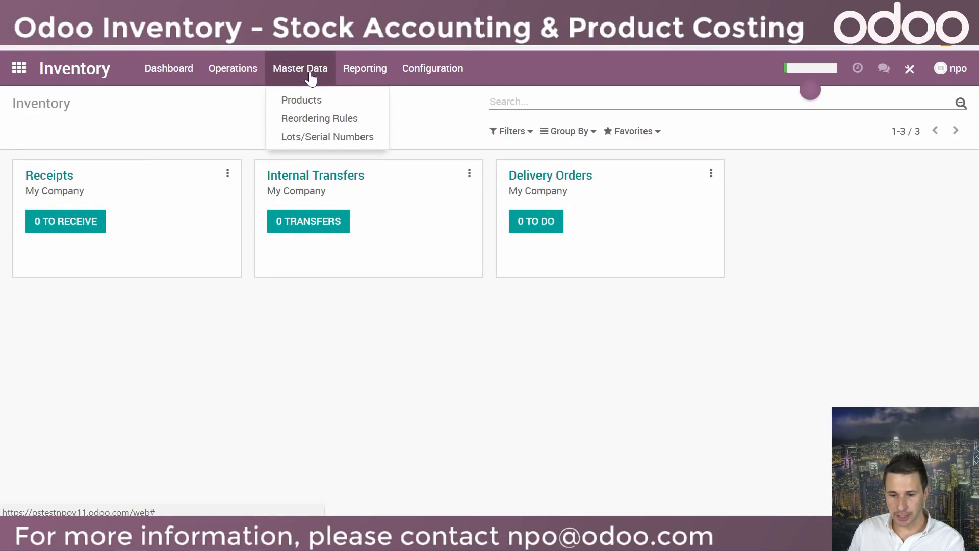
{"action": "left_click", "coordinate": [363, 77]}
{"action": "left_click", "coordinate": [387, 120]}
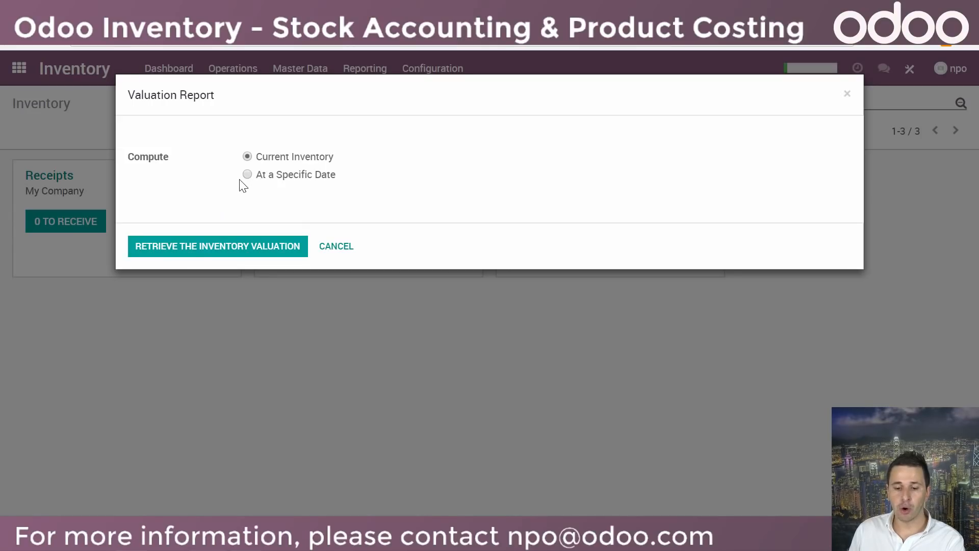
{"action": "left_click", "coordinate": [227, 250]}
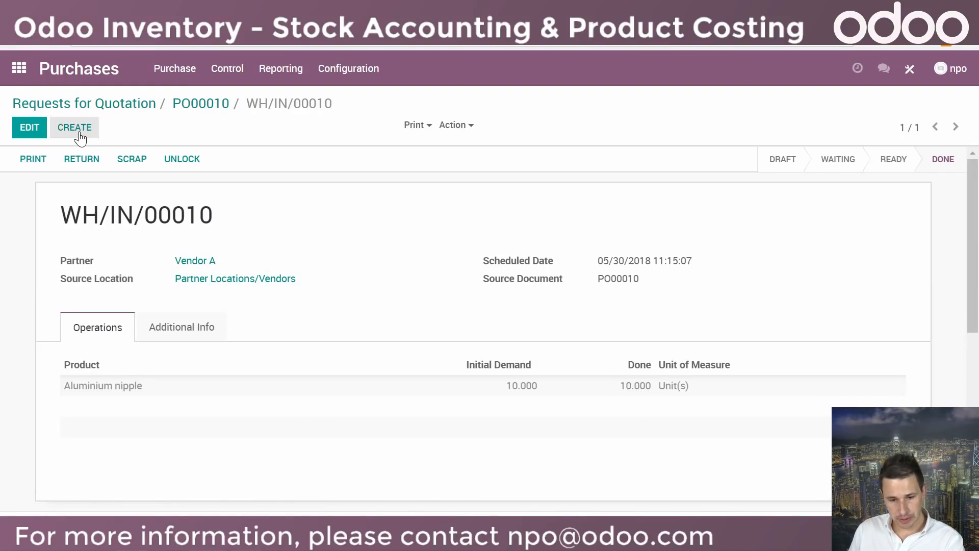
Return to the requests for quotation in Purchases and create a new one with Vendor B as the vendor
{"action": "left_click", "coordinate": [105, 106]}
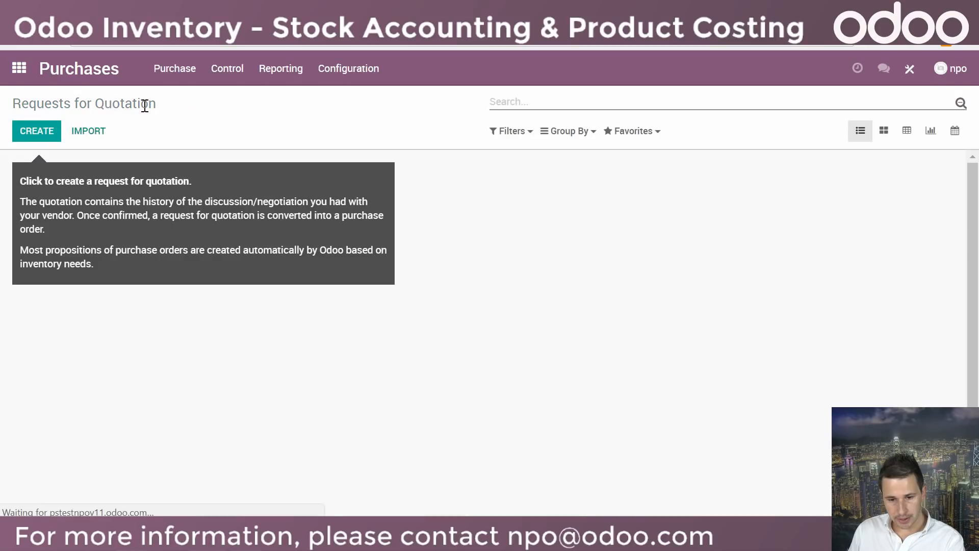
{"action": "left_click", "coordinate": [36, 134]}
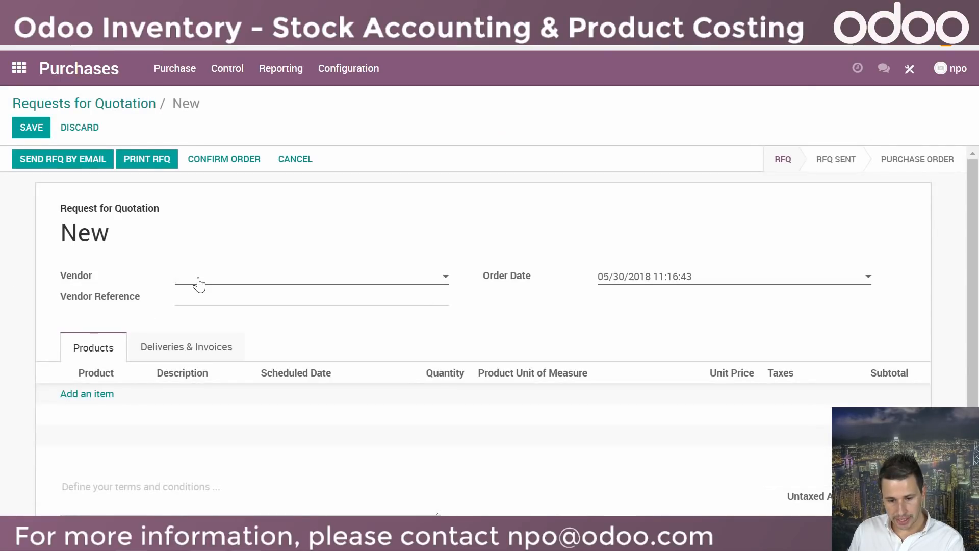
{"action": "left_click", "coordinate": [199, 282]}
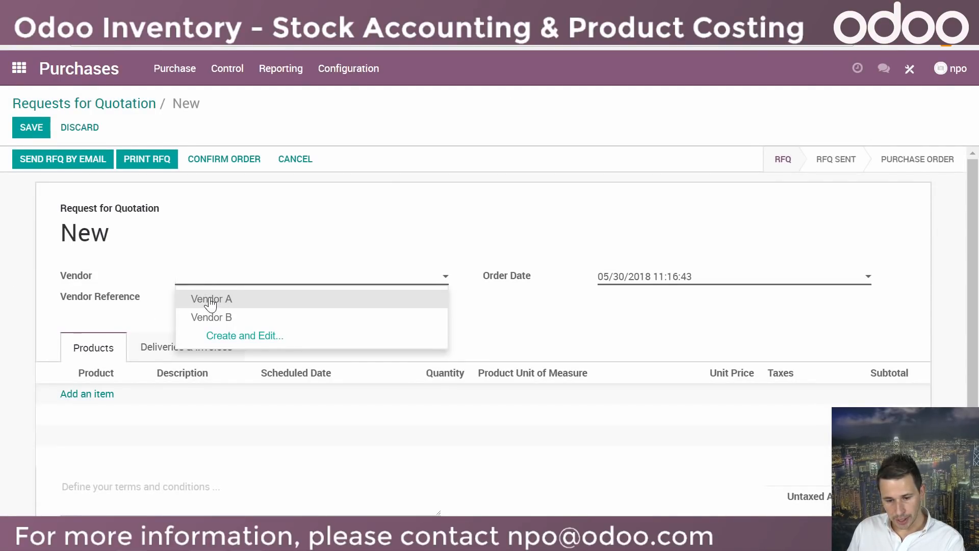
{"action": "left_click", "coordinate": [215, 317]}
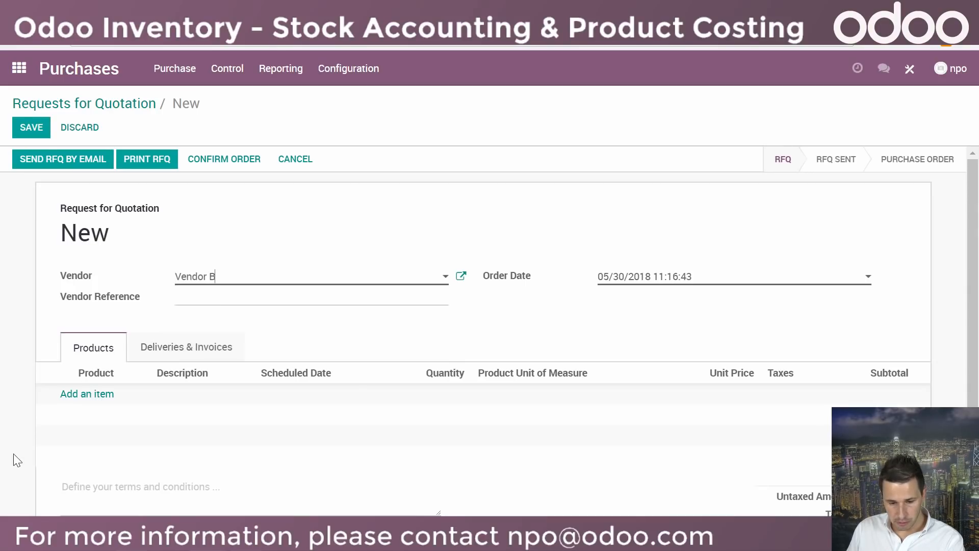
Add Aluminium nipple to the Vendor B request for quotation with a quantity of 10
{"action": "left_click", "coordinate": [83, 395]}
{"action": "left_click", "coordinate": [81, 399]}
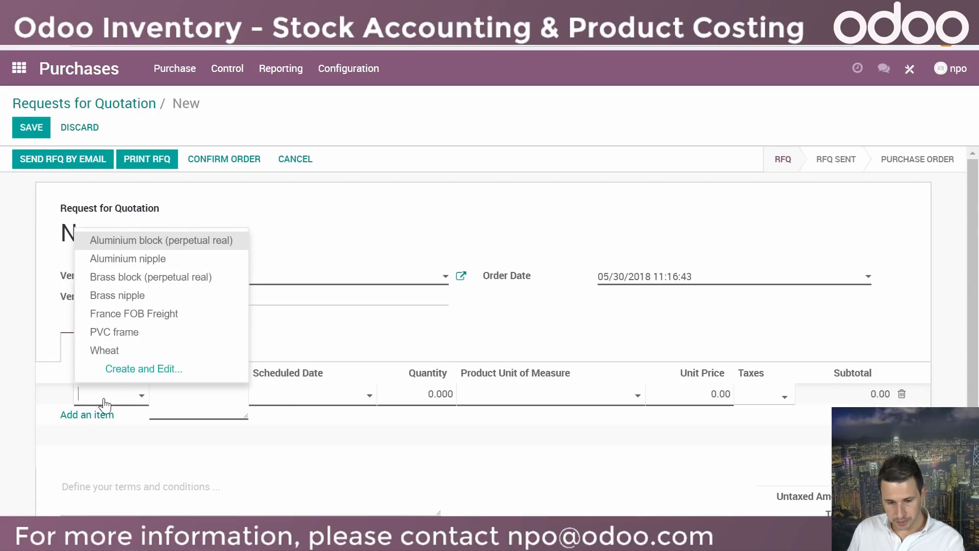
{"action": "left_click", "coordinate": [134, 256]}
{"action": "left_click", "coordinate": [413, 397]}
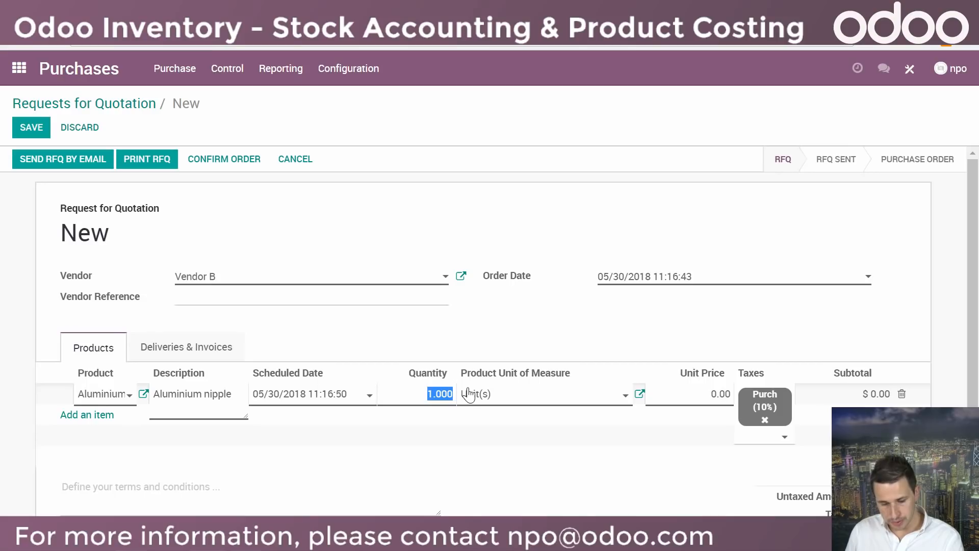
{"action": "type", "text": "10"}
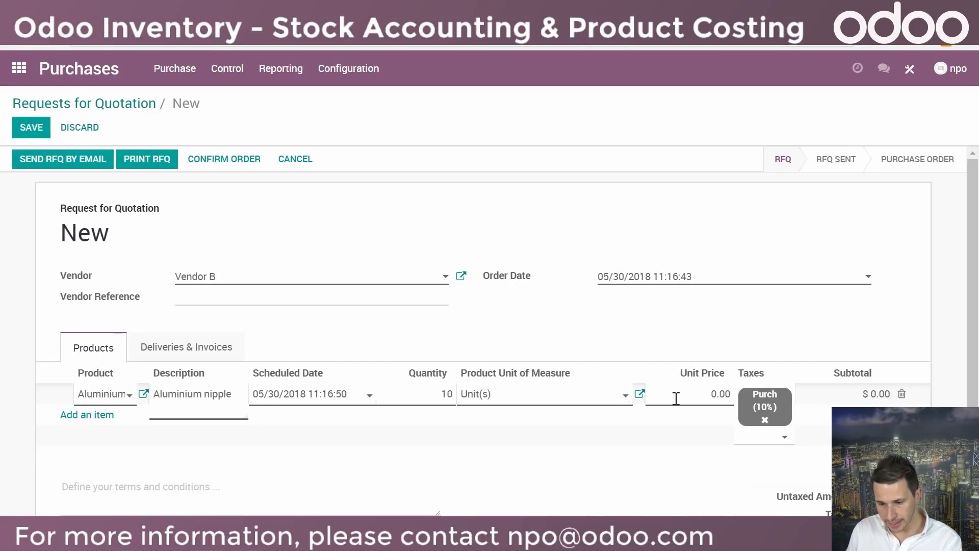
Set the Aluminium nipple line's unit price to 12 and save the Vendor B request for quotation
{"action": "left_click", "coordinate": [706, 394]}
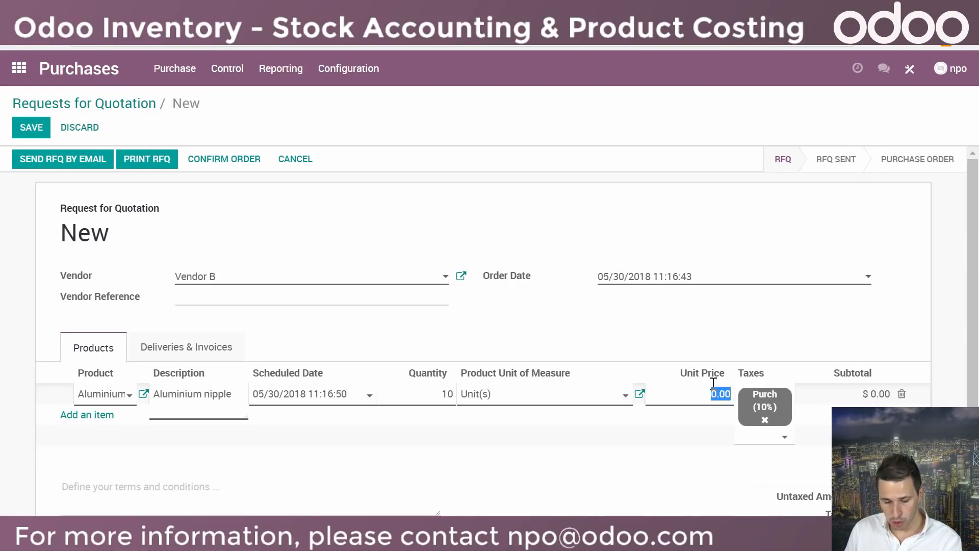
{"action": "type", "text": "12"}
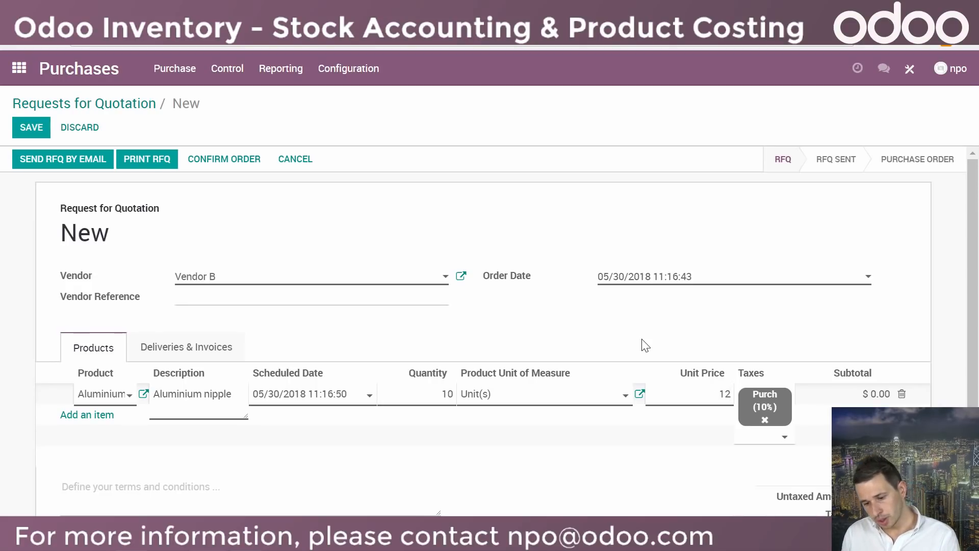
{"action": "left_click", "coordinate": [635, 347]}
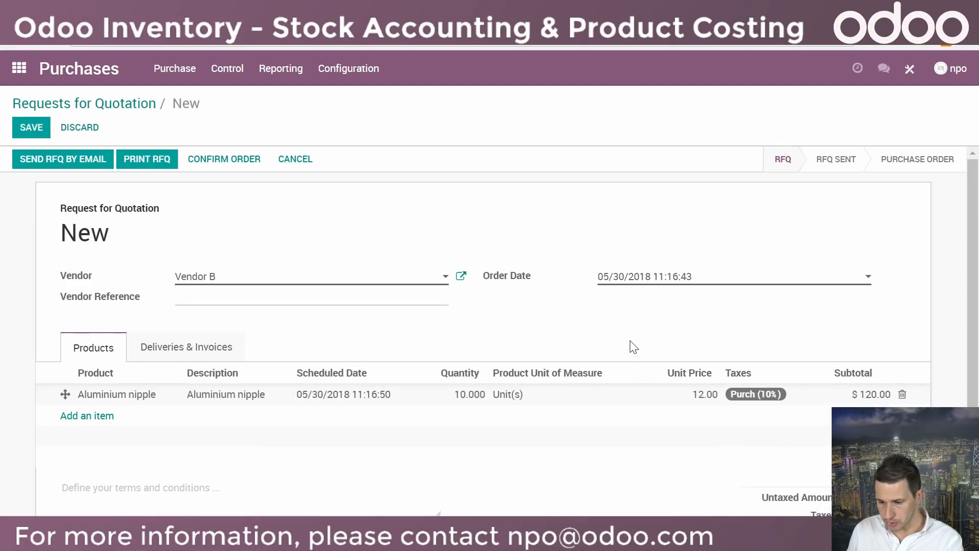
{"action": "scroll", "coordinate": [831, 421], "scroll_direction": "down", "scroll_amount": 3}
{"action": "scroll", "coordinate": [802, 400], "scroll_direction": "up", "scroll_amount": 3}
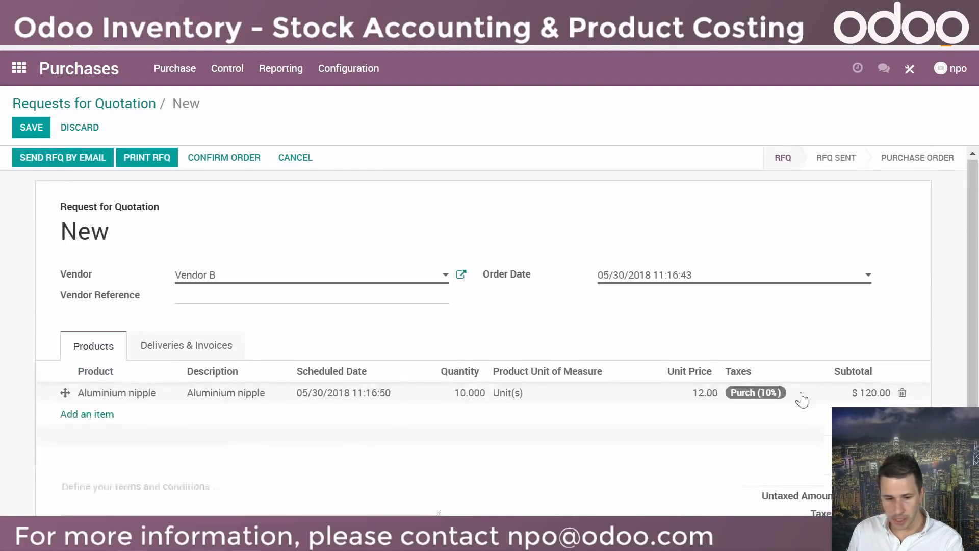
{"action": "left_click", "coordinate": [32, 129]}
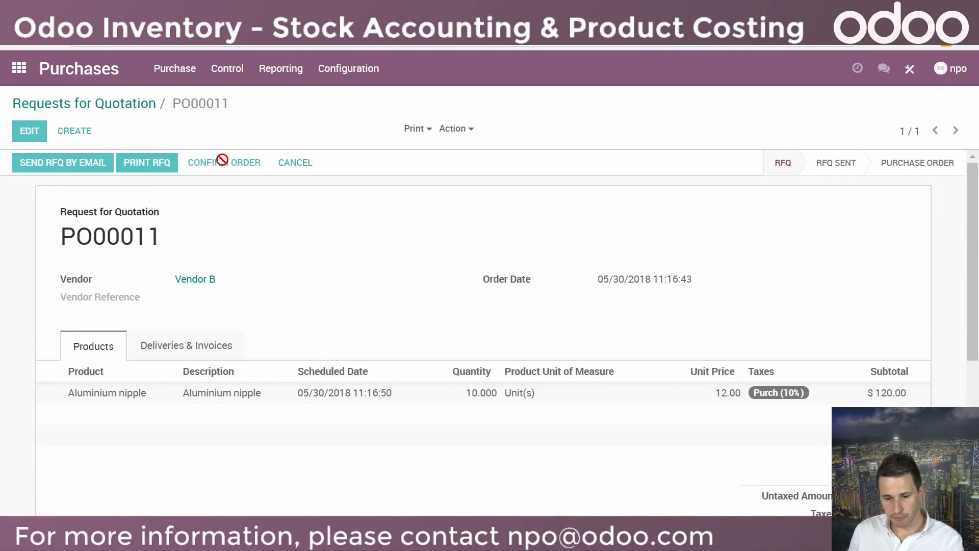
Confirm the Vendor B order for Aluminium nipples and receive all its products through an immediate transfer
{"action": "left_click", "coordinate": [222, 161]}
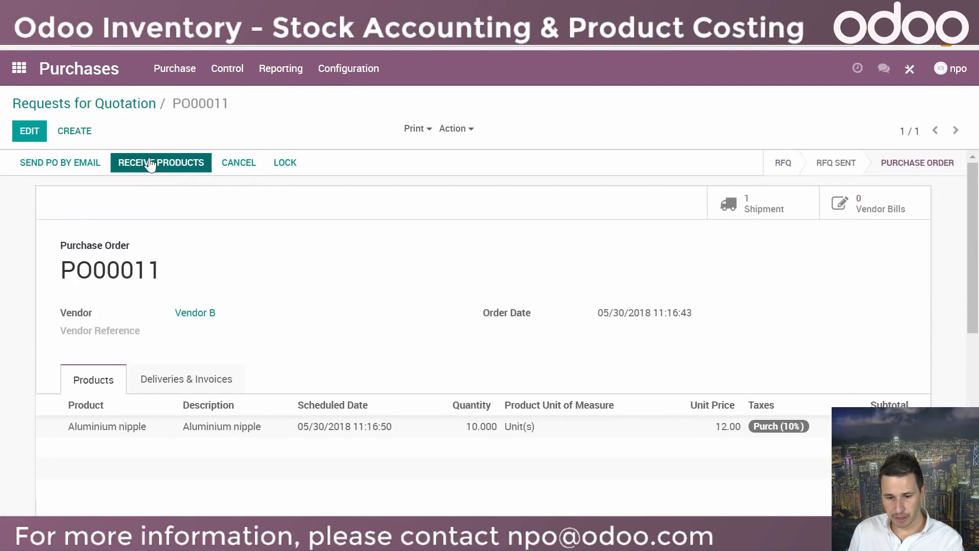
{"action": "left_click", "coordinate": [148, 159]}
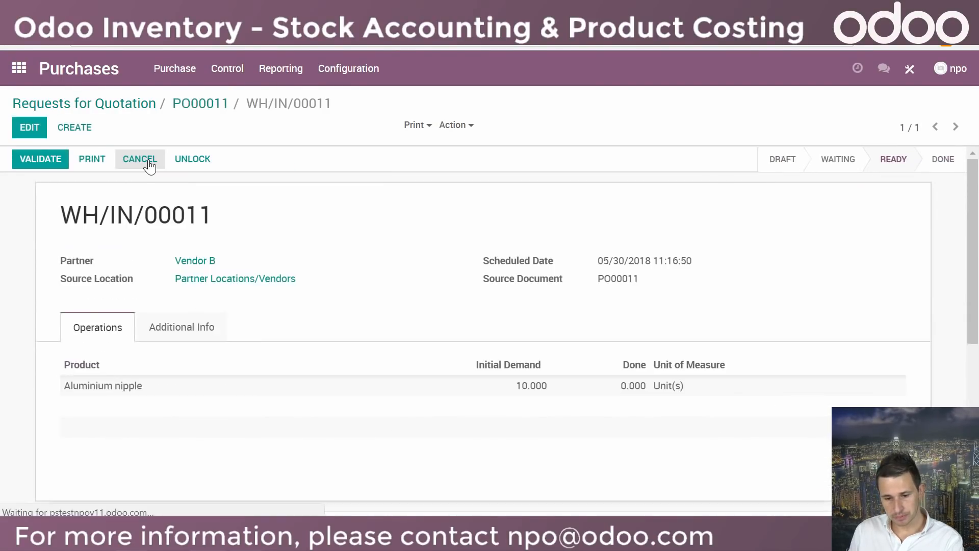
{"action": "left_click", "coordinate": [41, 159]}
{"action": "left_click", "coordinate": [151, 214]}
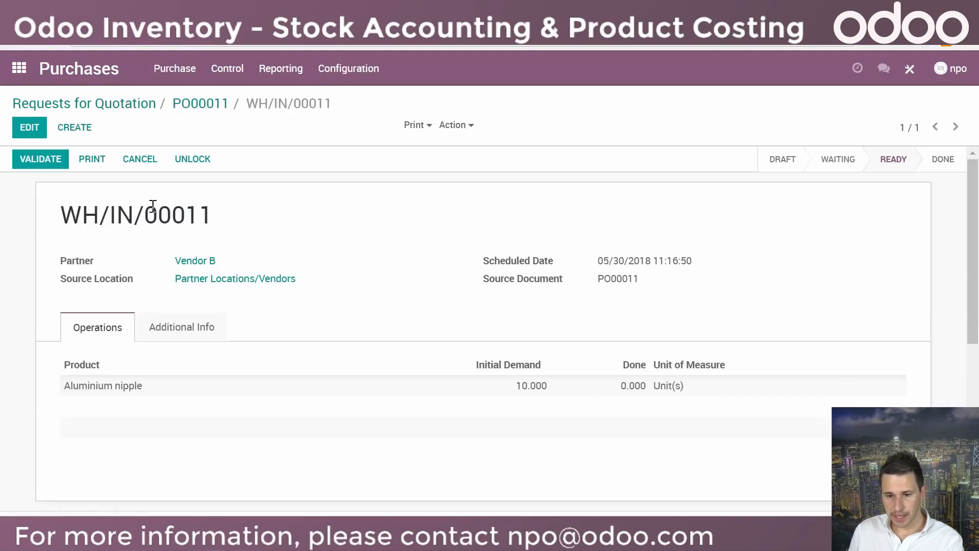
Reload the product valuation report in Inventory, and switch to the Average Price explanation slide in the Google Slides presentation
{"action": "left_click", "coordinate": [285, 9]}
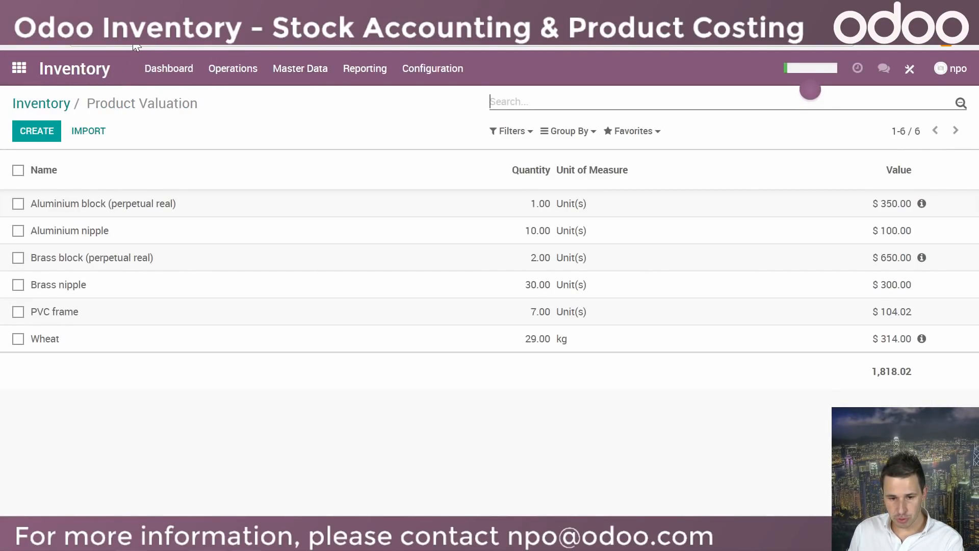
{"action": "left_click", "coordinate": [55, 44]}
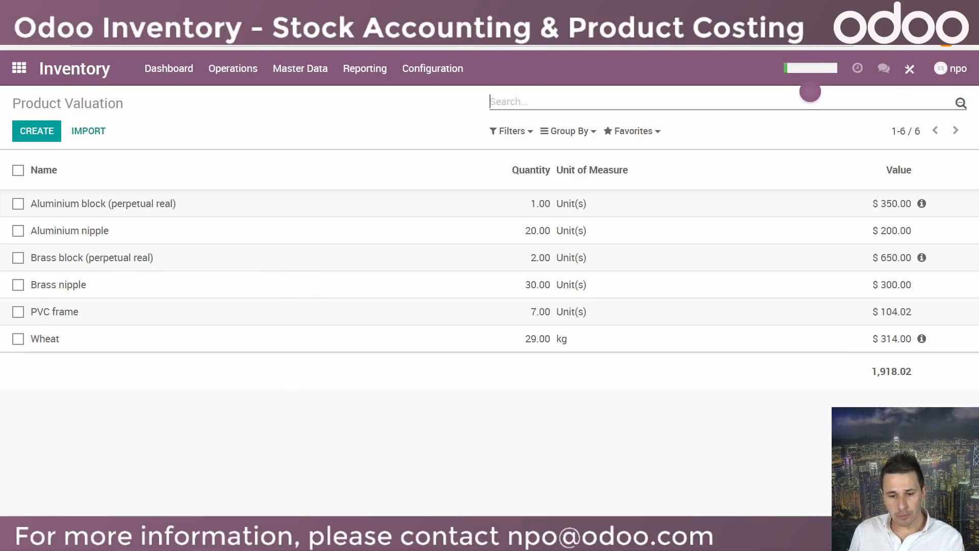
{"action": "left_click", "coordinate": [72, 11]}
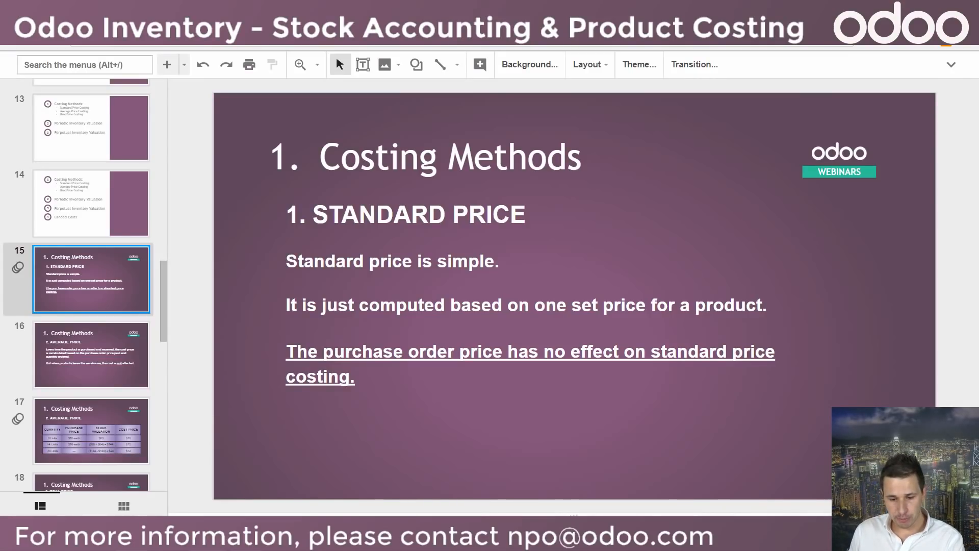
{"action": "left_click", "coordinate": [77, 353]}
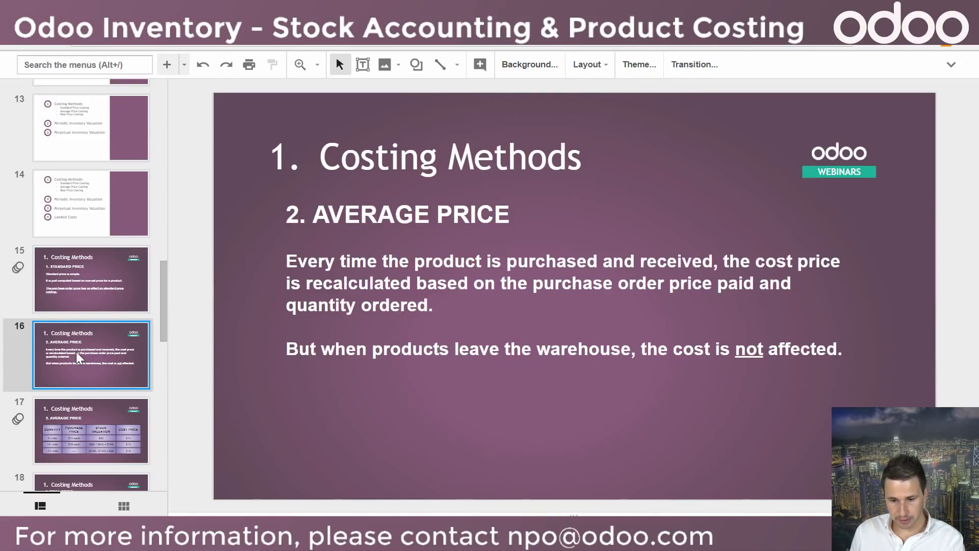
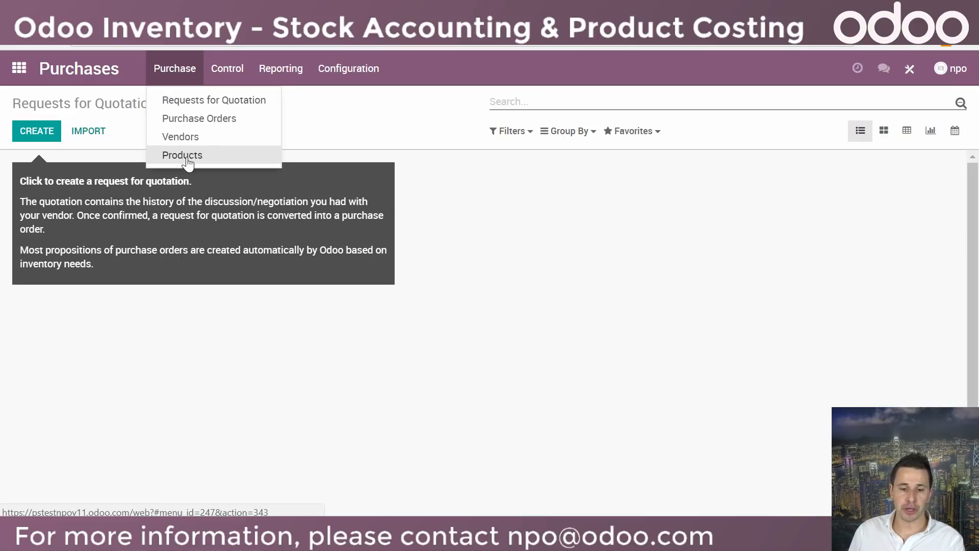
Create a new product named Aliminium frame from the product list in Purchases
{"action": "left_click", "coordinate": [187, 159]}
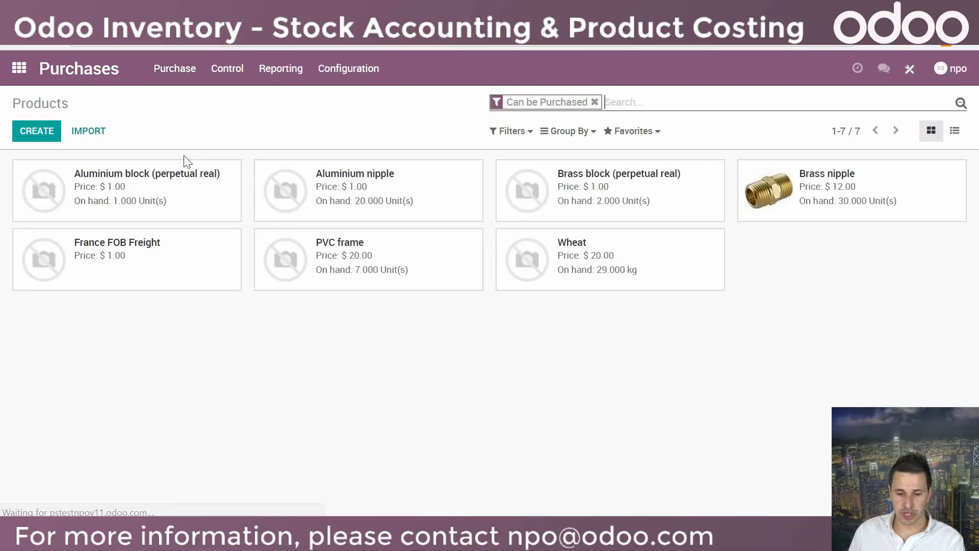
{"action": "left_click", "coordinate": [40, 134]}
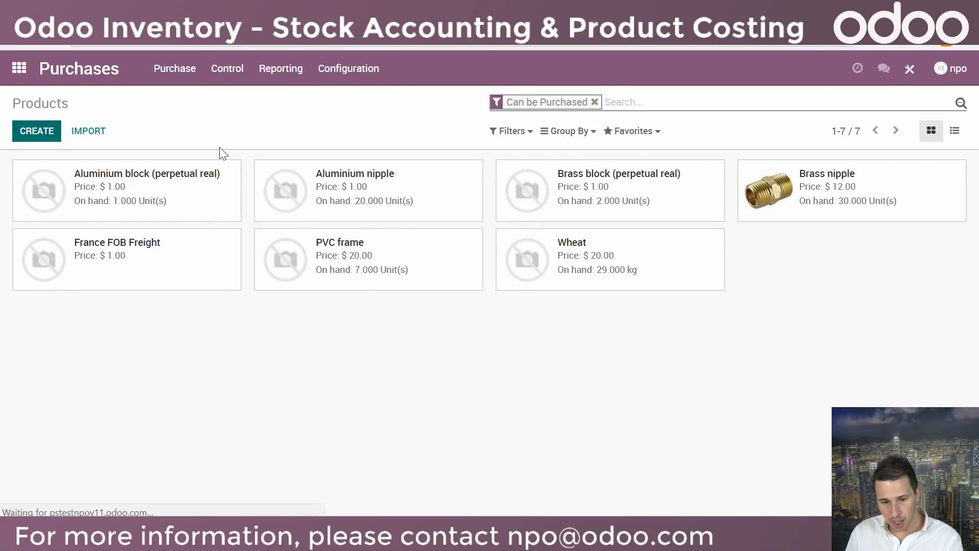
{"action": "type", "text": "Alim"}
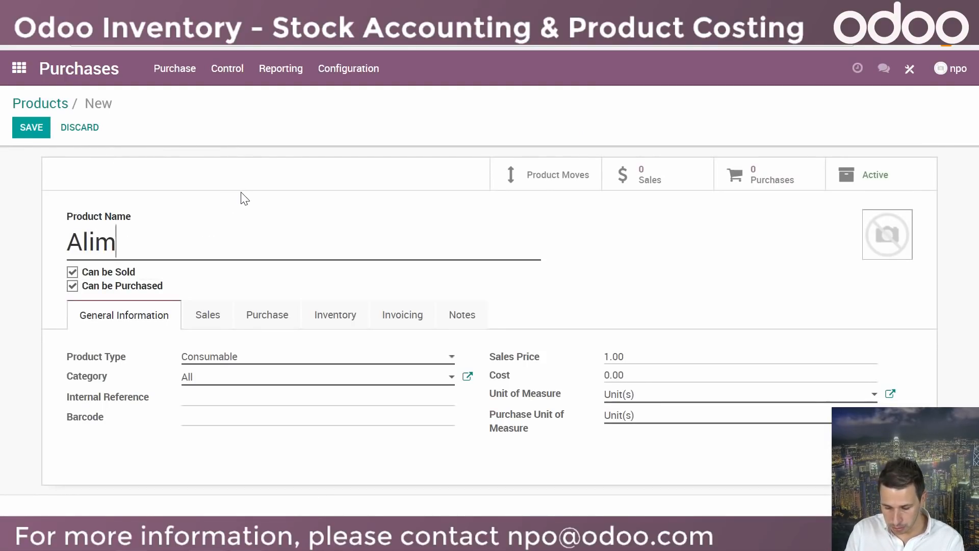
{"action": "type", "text": "inium frame"}
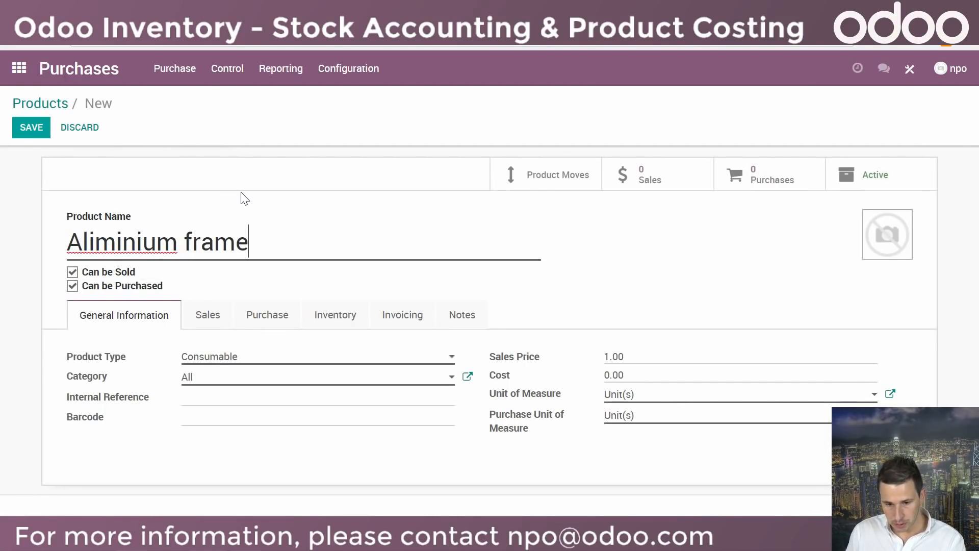
Make Aliminium frame a Stockable Product and assign it to the All / Average costing category
{"action": "left_click", "coordinate": [249, 357]}
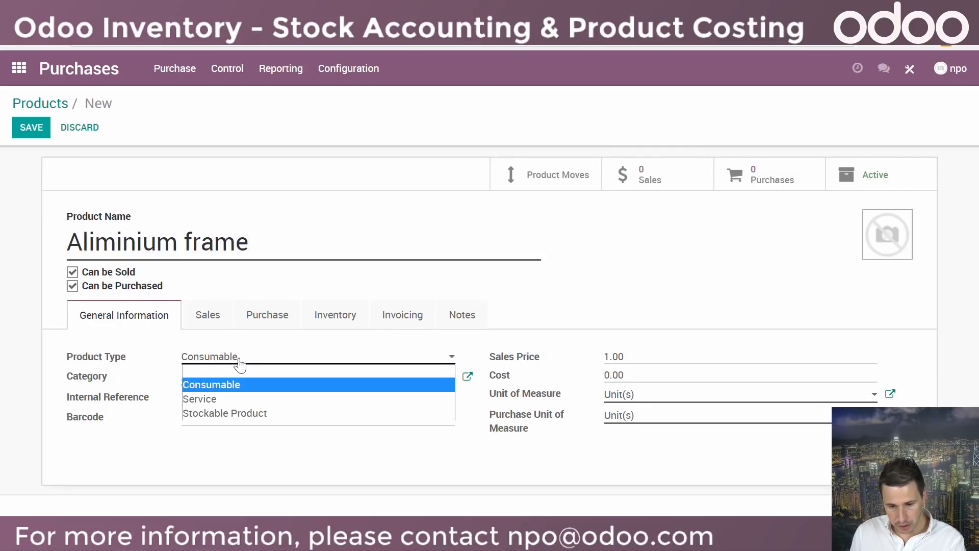
{"action": "left_click", "coordinate": [220, 413]}
{"action": "left_click", "coordinate": [209, 406]}
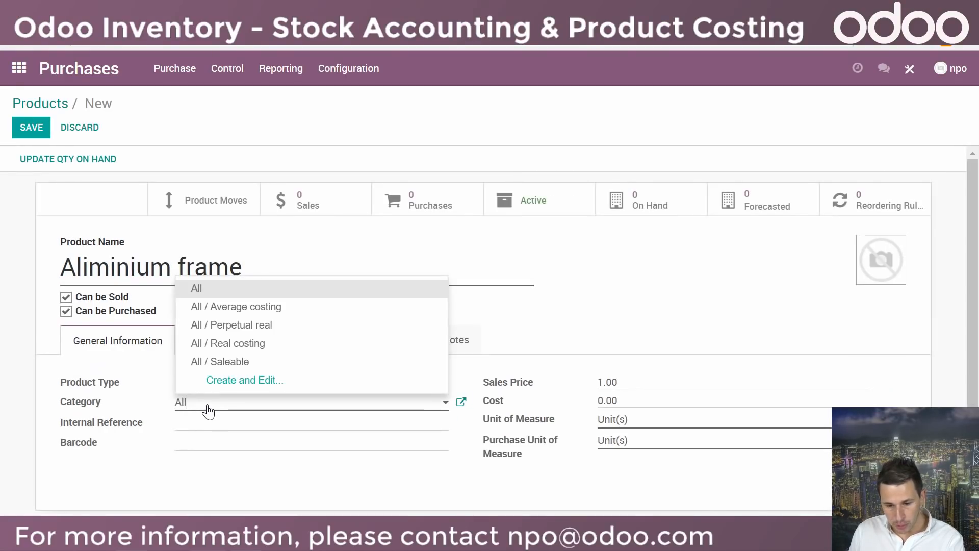
{"action": "left_click", "coordinate": [245, 309]}
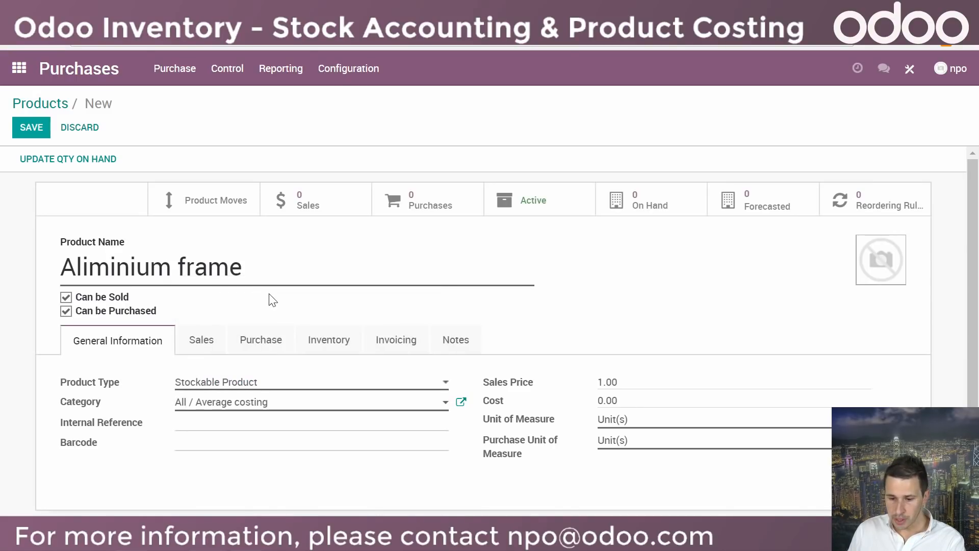
Set the Aliminium frame's cost to 10 and save the product
{"action": "left_click", "coordinate": [615, 401]}
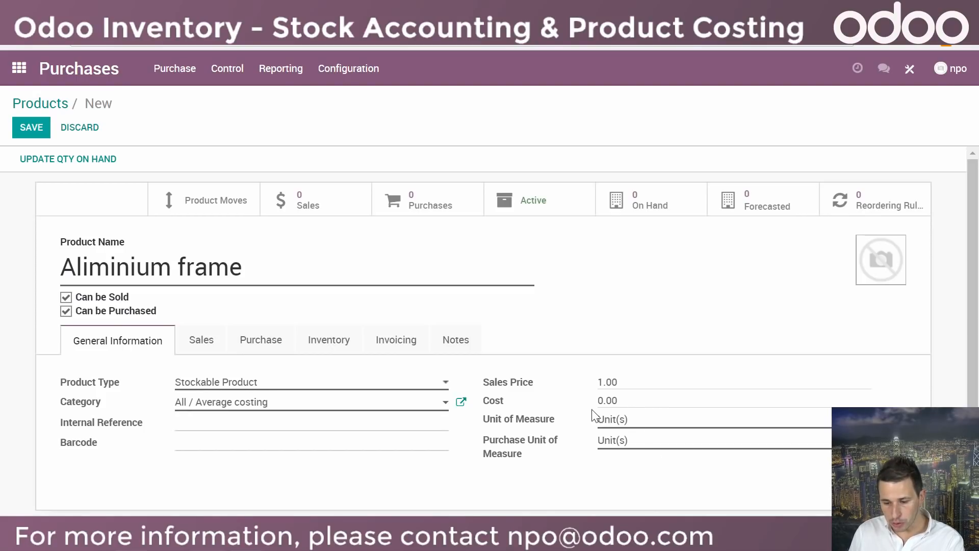
{"action": "left_click", "coordinate": [625, 400]}
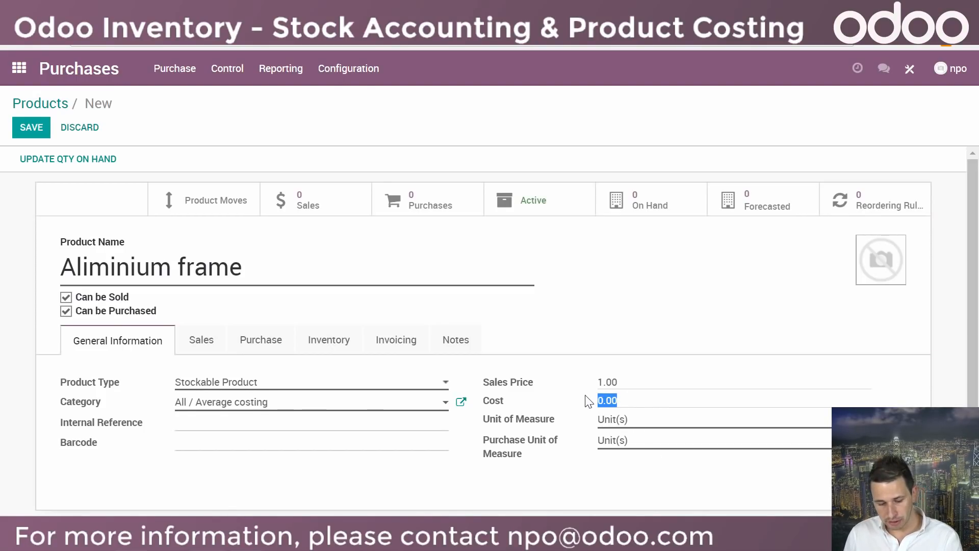
{"action": "type", "text": "10"}
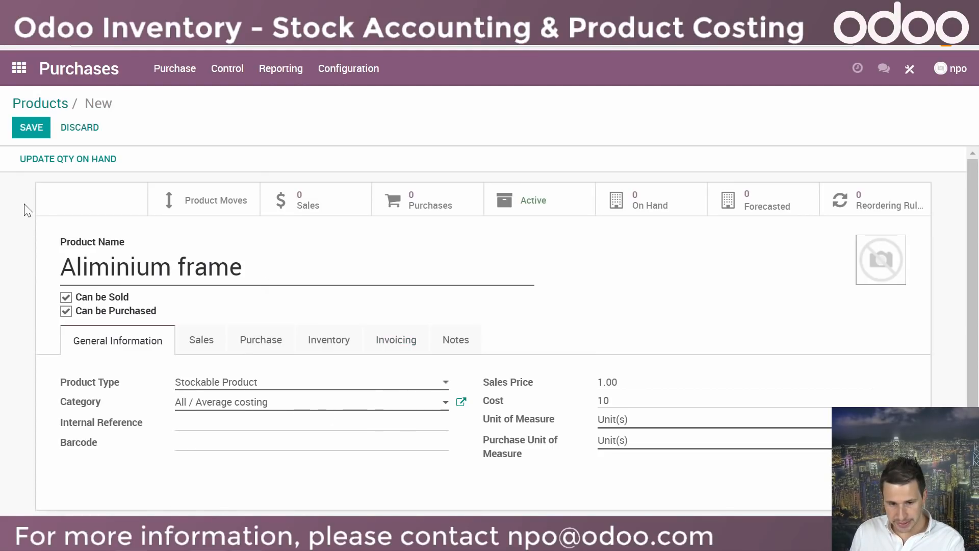
{"action": "left_click", "coordinate": [29, 128]}
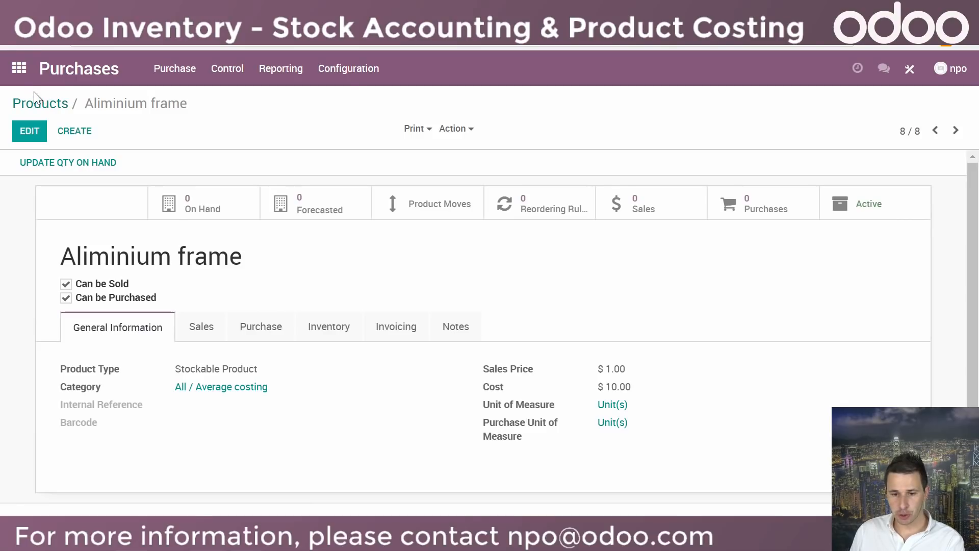
Check the Average Price example table in the presentation and return to the Aliminium frame product in Odoo
{"action": "key", "text": "ctrl+Tab"}
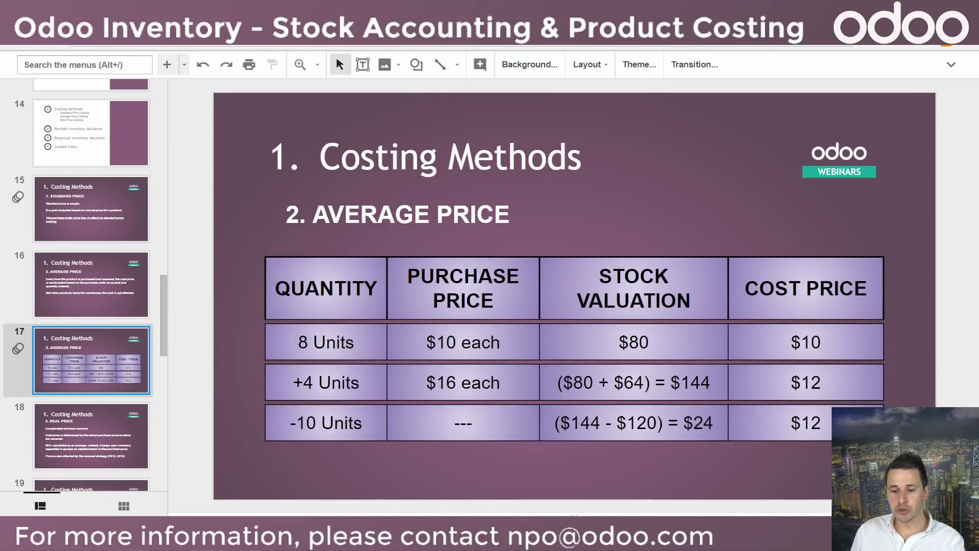
{"action": "key", "text": "ctrl+Tab"}
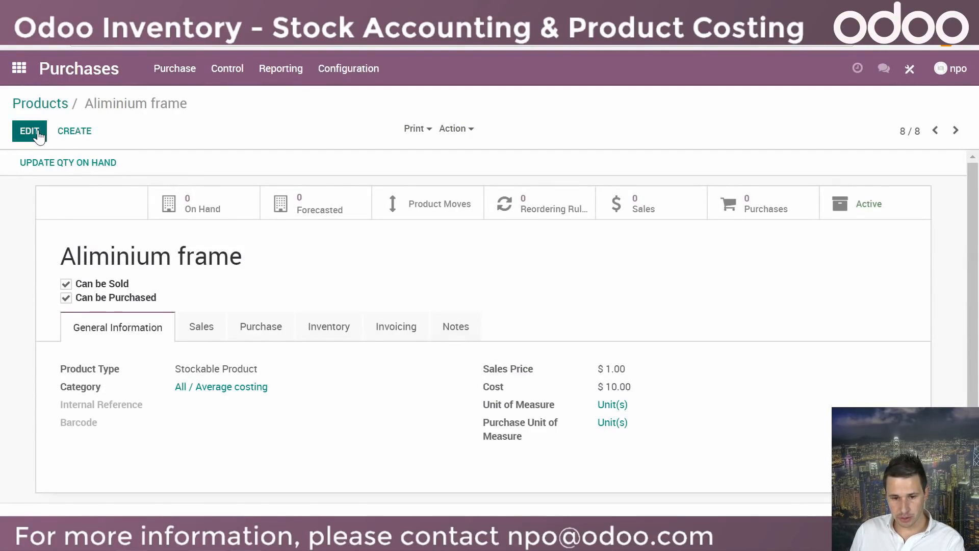
{"action": "left_click", "coordinate": [75, 132]}
{"action": "left_click", "coordinate": [225, 363]}
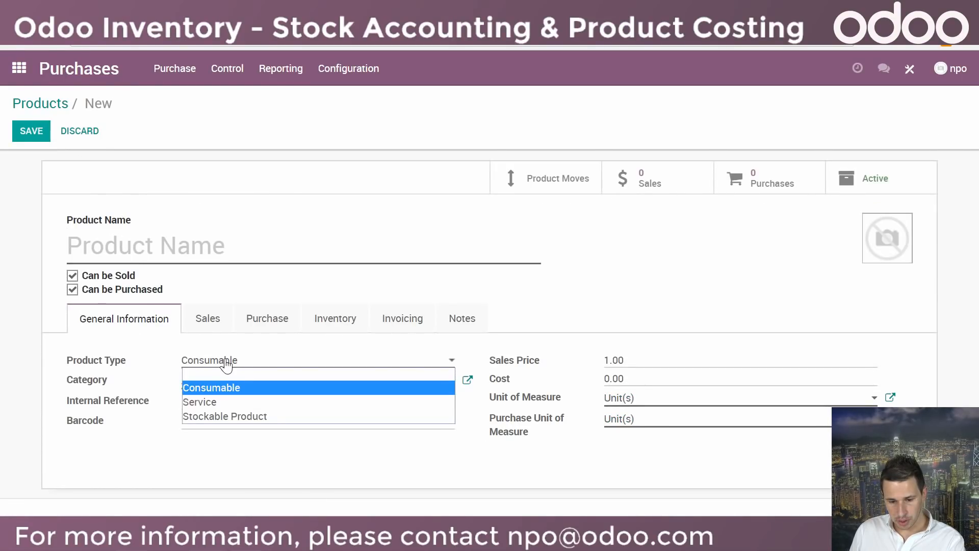
{"action": "left_click", "coordinate": [83, 88]}
Create a new order from the purchase orders list with Vendor B as the vendor
{"action": "left_click", "coordinate": [182, 78]}
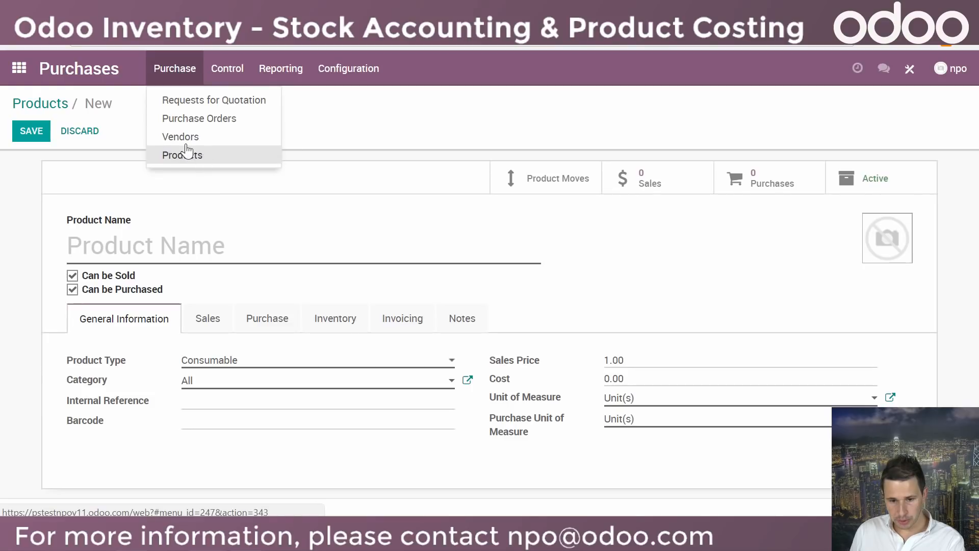
{"action": "left_click", "coordinate": [191, 120]}
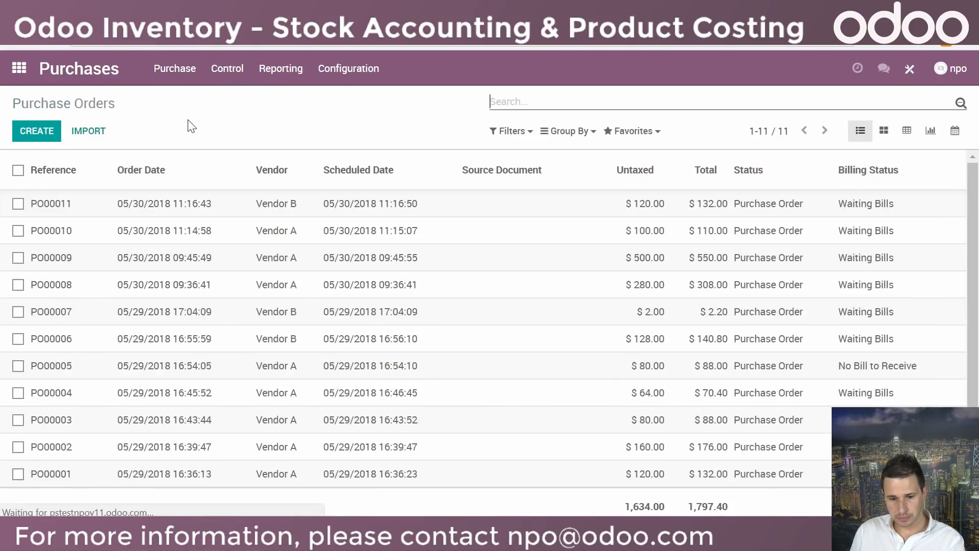
{"action": "left_click", "coordinate": [36, 134]}
{"action": "left_click", "coordinate": [197, 281]}
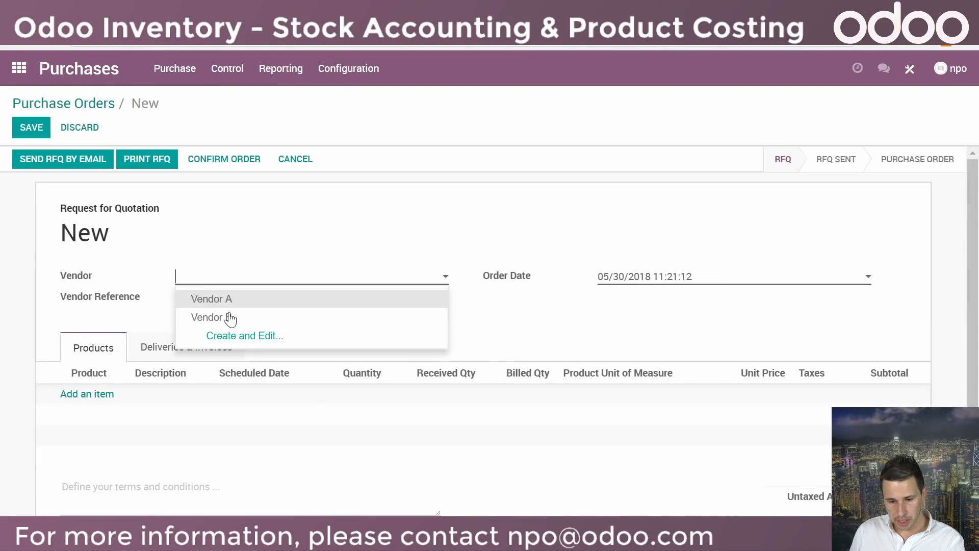
{"action": "left_click", "coordinate": [230, 316]}
Add Aliminium frame to the Vendor B order with quantity 8 and unit price 10, and save the order
{"action": "left_click", "coordinate": [94, 396]}
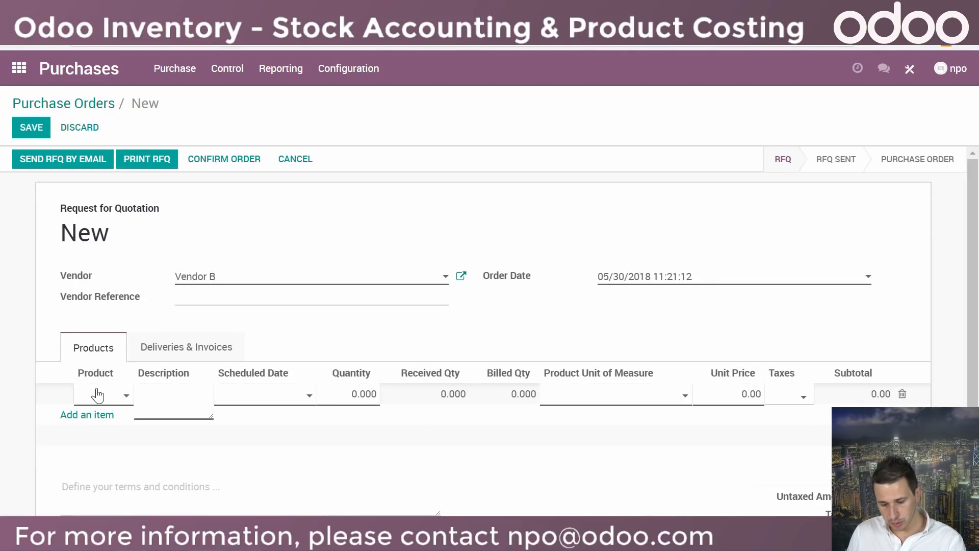
{"action": "type", "text": "alim"}
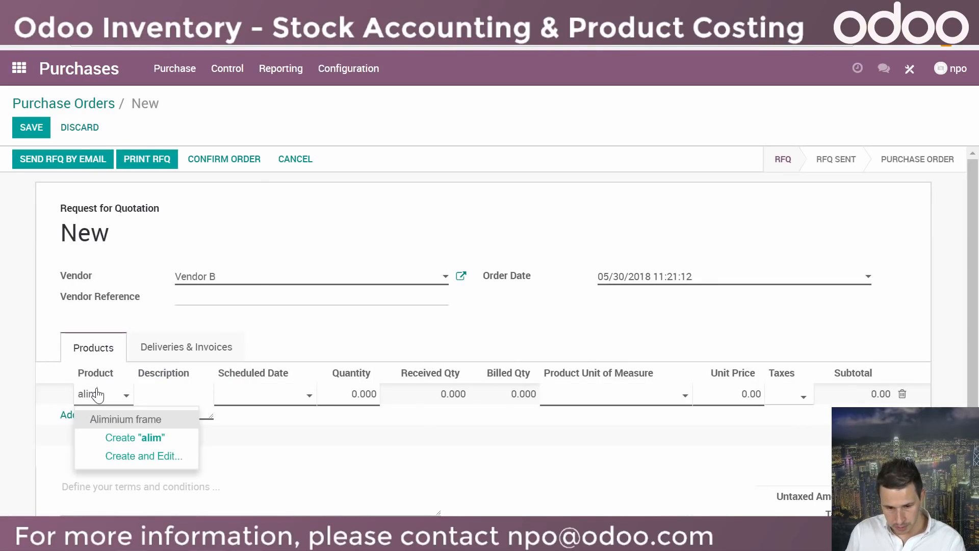
{"action": "left_click", "coordinate": [175, 419]}
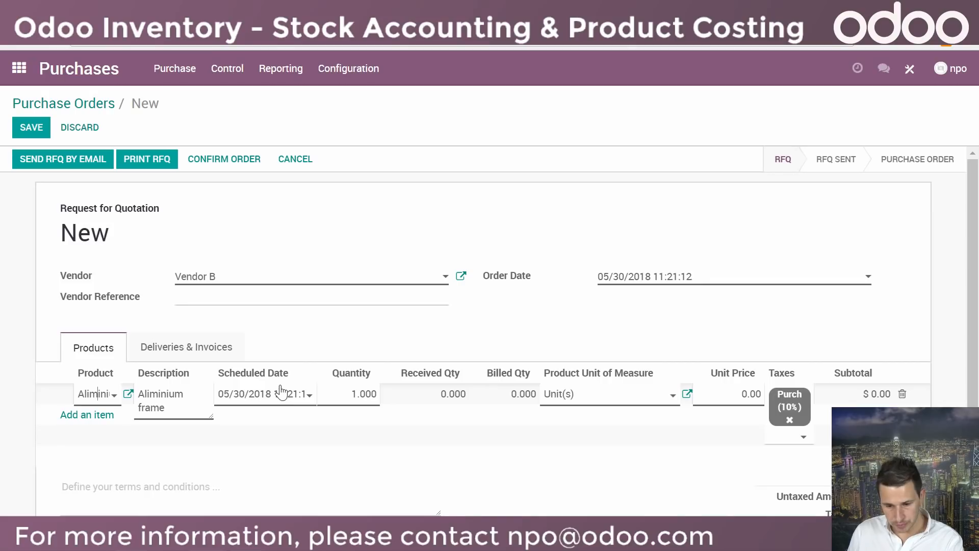
{"action": "left_click", "coordinate": [345, 397]}
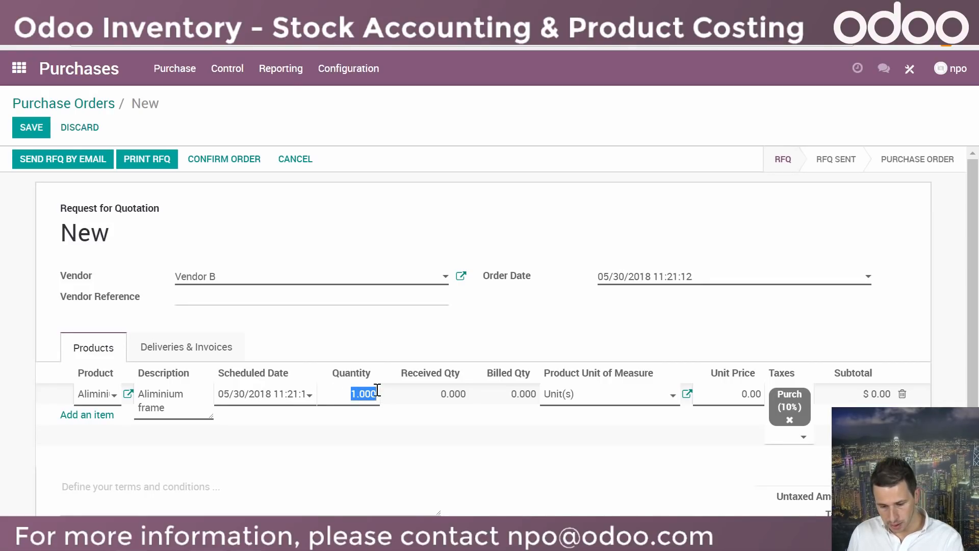
{"action": "type", "text": "8"}
{"action": "left_click", "coordinate": [716, 387]}
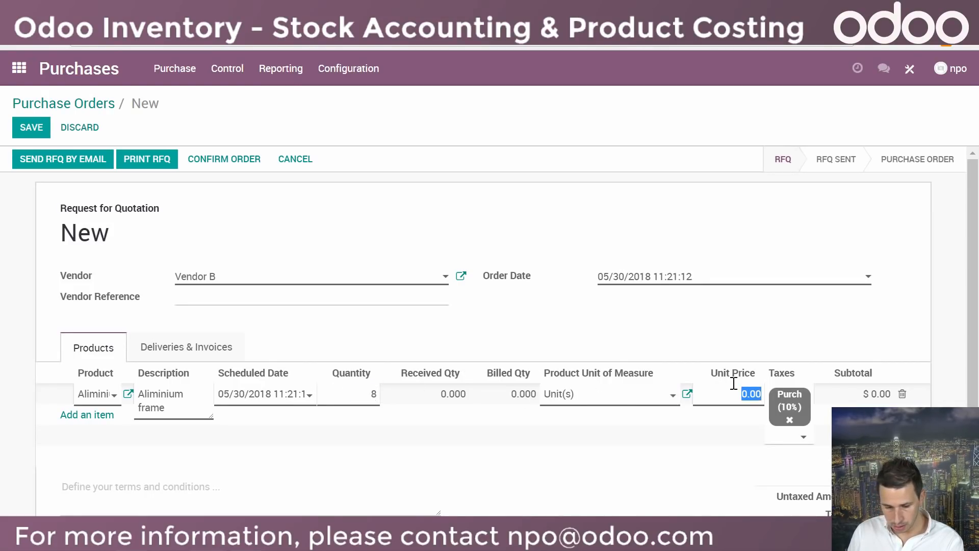
{"action": "type", "text": "10"}
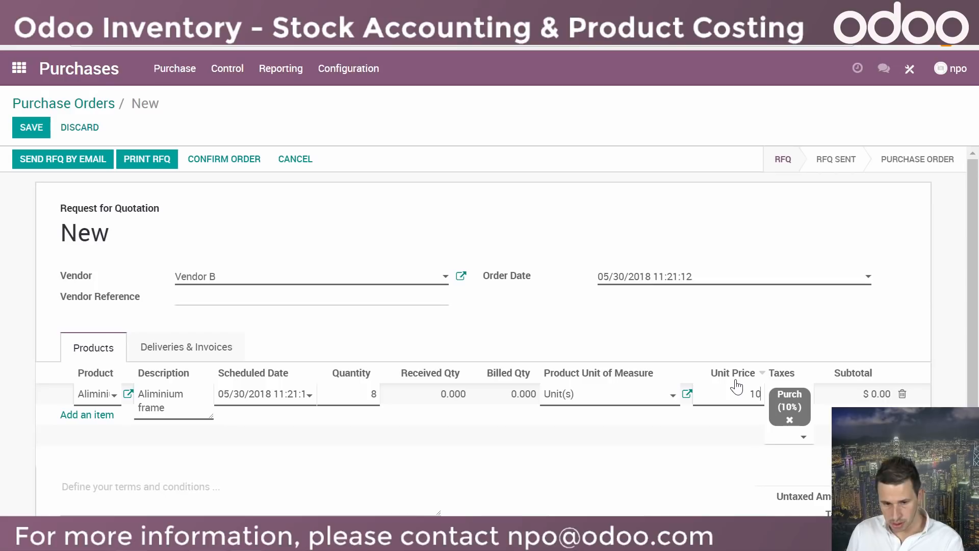
{"action": "left_click", "coordinate": [28, 128]}
Confirm the Aliminium frame order and receive all its units through an immediate transfer
{"action": "left_click", "coordinate": [226, 162]}
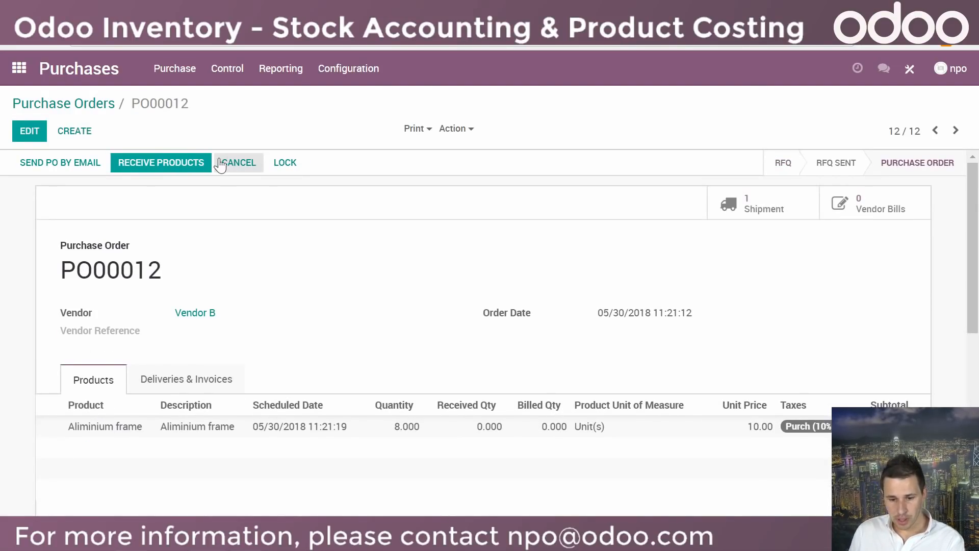
{"action": "left_click", "coordinate": [180, 162]}
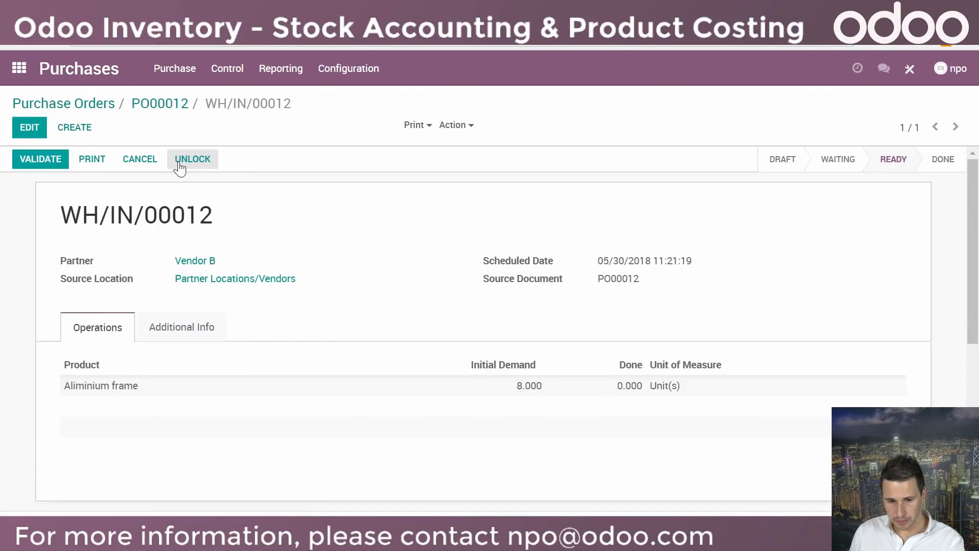
{"action": "left_click", "coordinate": [45, 163]}
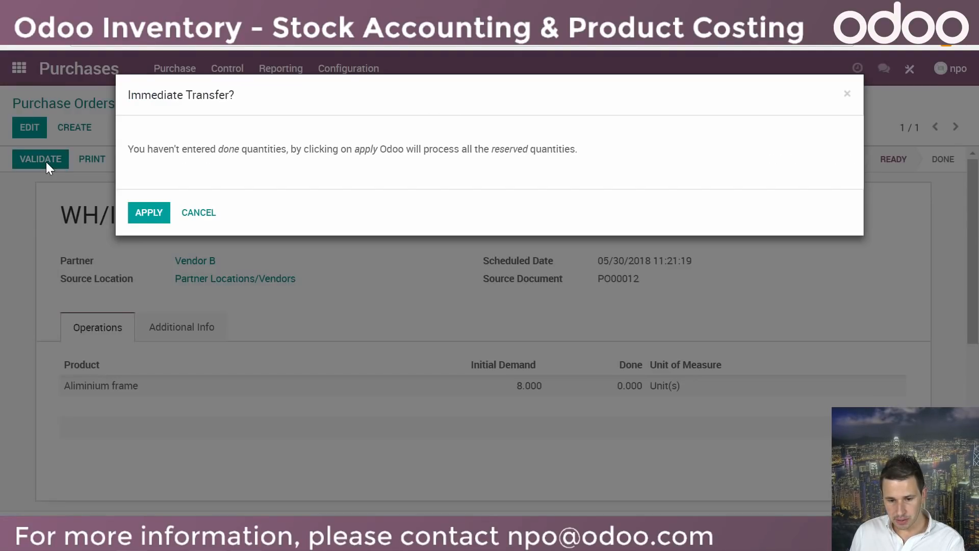
{"action": "left_click", "coordinate": [152, 214]}
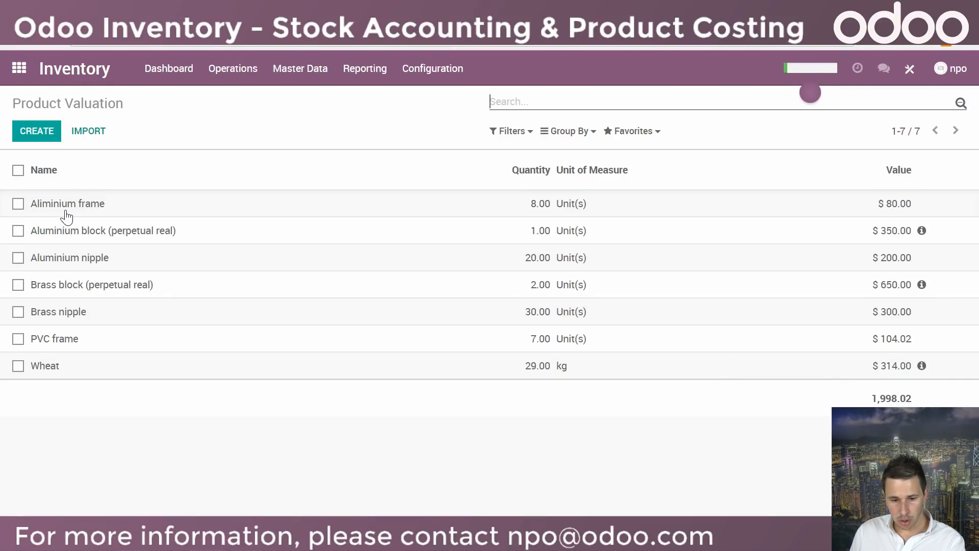
Open Aliminium frame from the product valuation list to check its cost, and compare it with the Average Price table in the presentation
{"action": "left_click", "coordinate": [83, 203]}
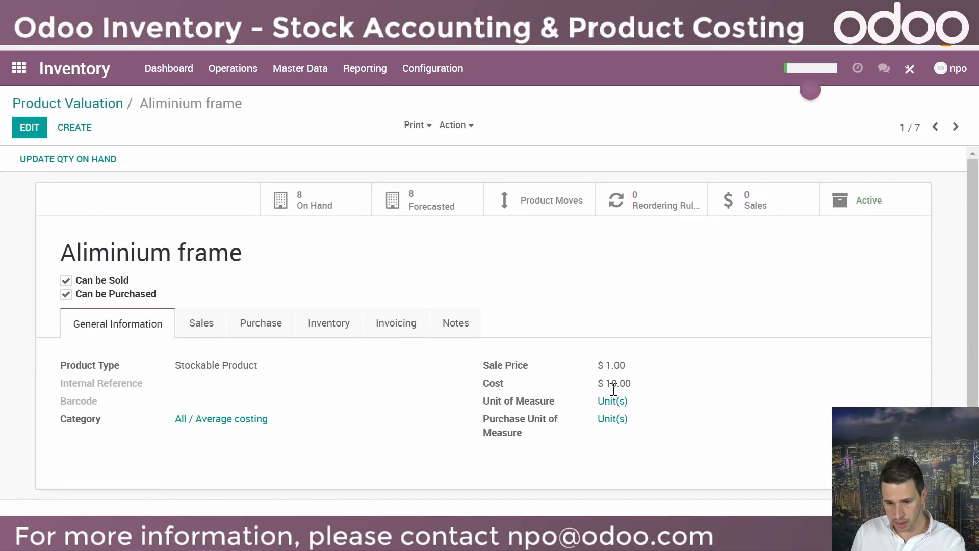
{"action": "left_click", "coordinate": [159, 70]}
{"action": "left_click", "coordinate": [245, 13]}
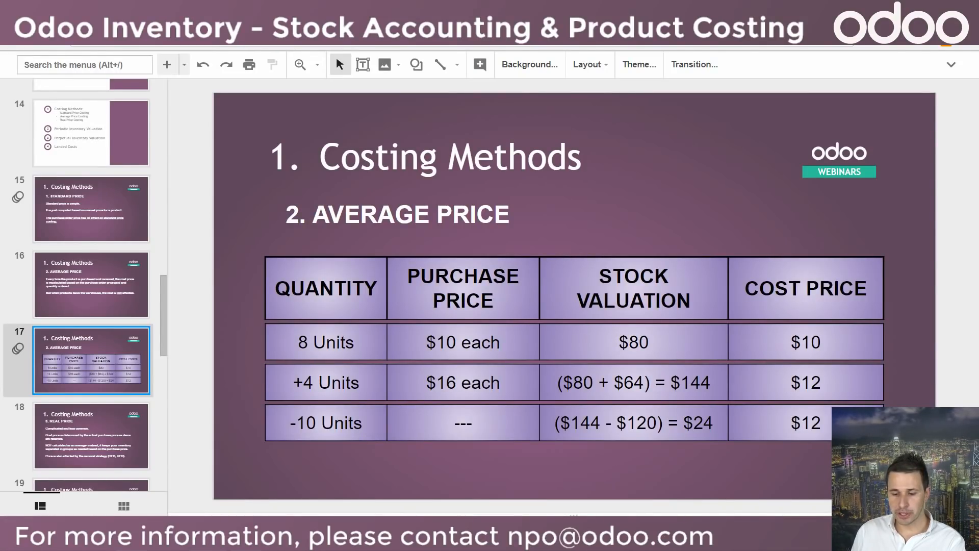
{"action": "left_click", "coordinate": [102, 13]}
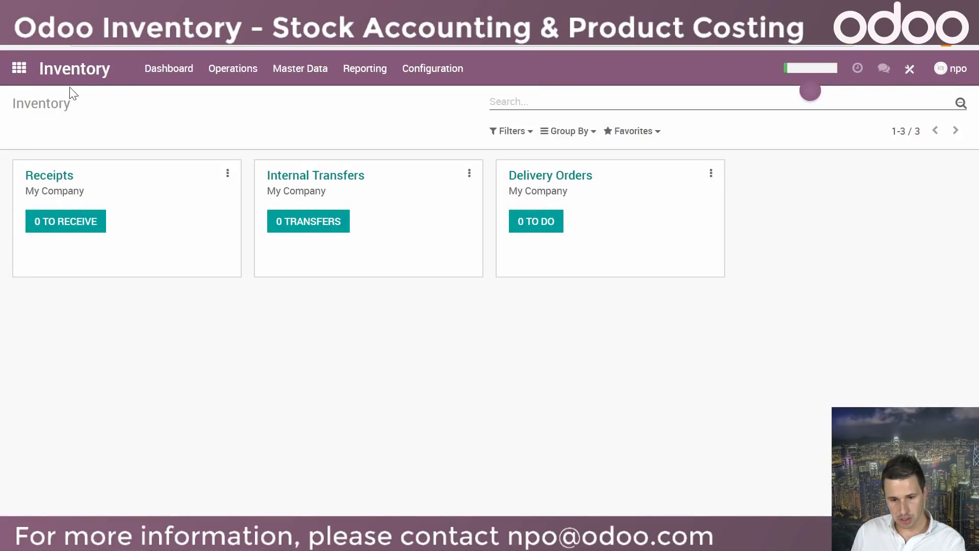
Retrieve the inventory valuation report in Odoo Inventory, computed for the current inventory
{"action": "left_click", "coordinate": [223, 68]}
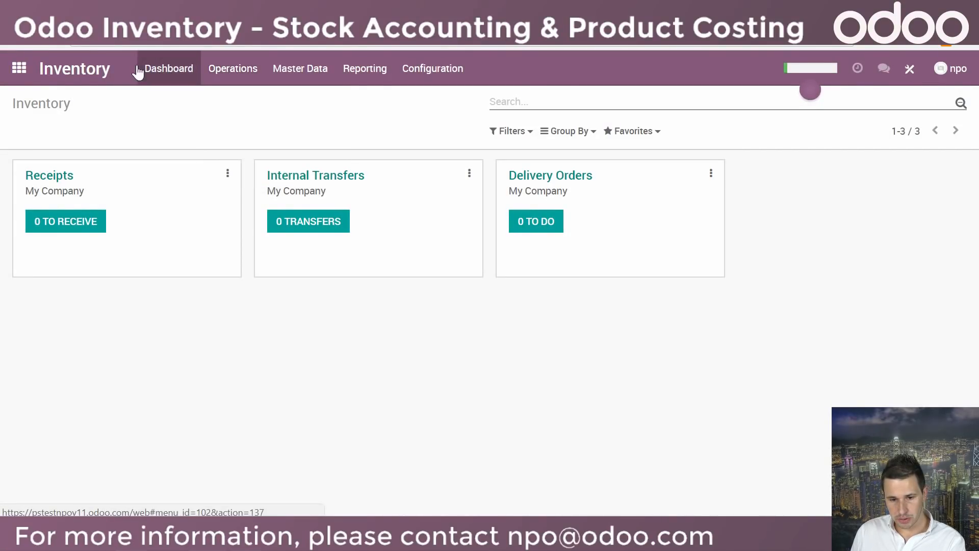
{"action": "left_click", "coordinate": [19, 69]}
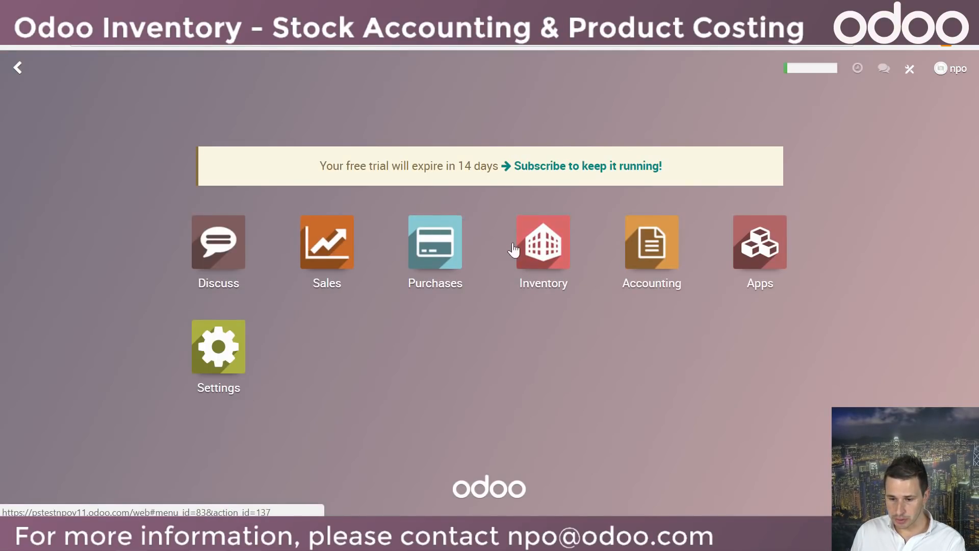
{"action": "left_click", "coordinate": [548, 267]}
{"action": "left_click", "coordinate": [300, 68]}
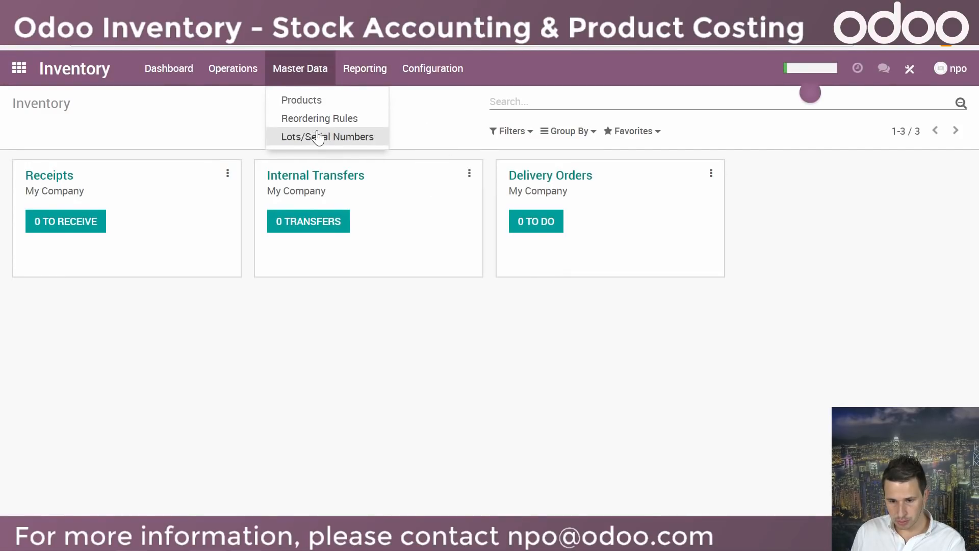
{"action": "mouse_move", "coordinate": [364, 69]}
{"action": "left_click", "coordinate": [365, 118]}
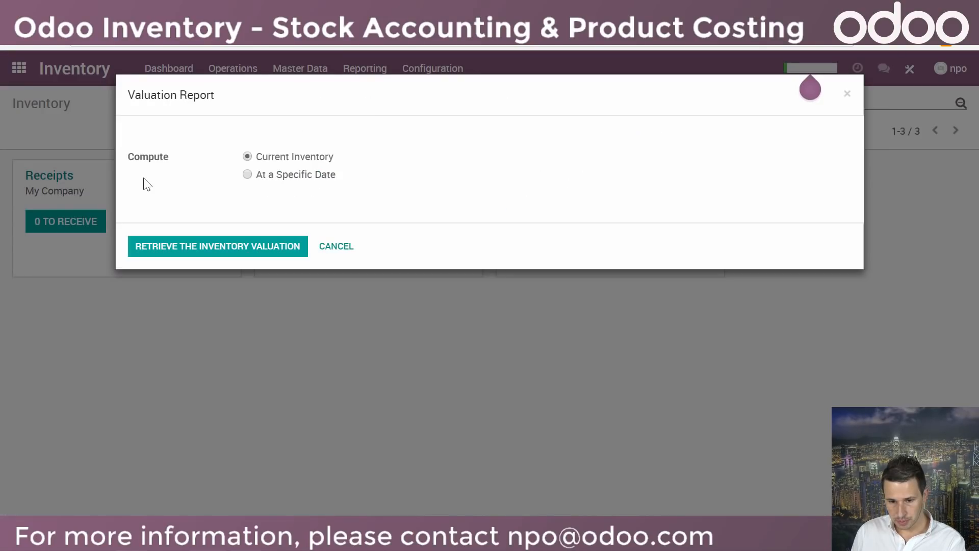
{"action": "left_click", "coordinate": [216, 247]}
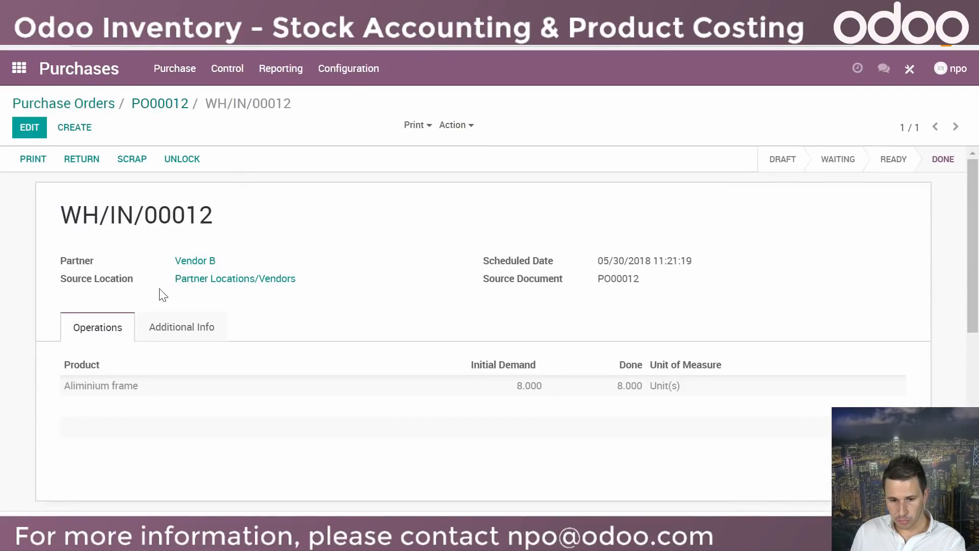
Create a new order from the purchase orders list with Vendor A as the vendor
{"action": "left_click", "coordinate": [74, 104]}
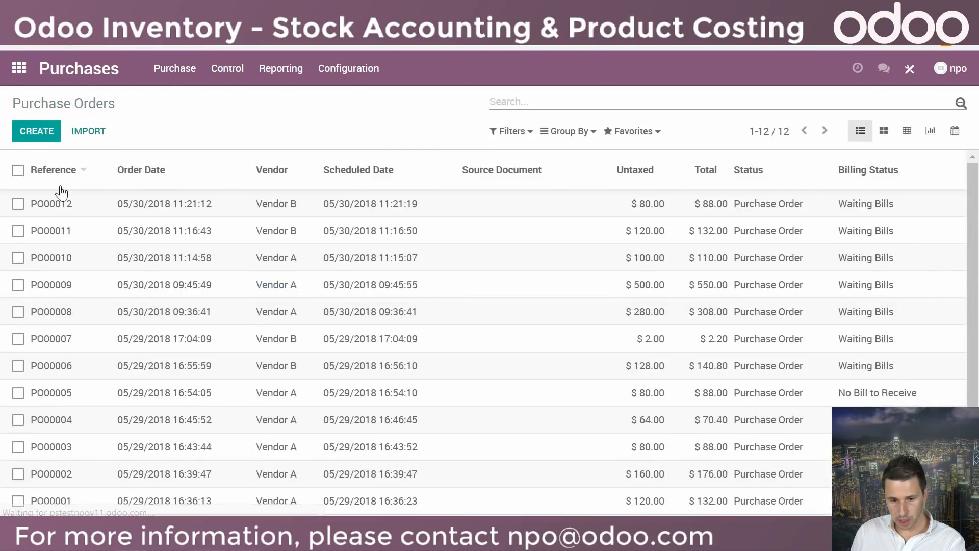
{"action": "left_click", "coordinate": [46, 135]}
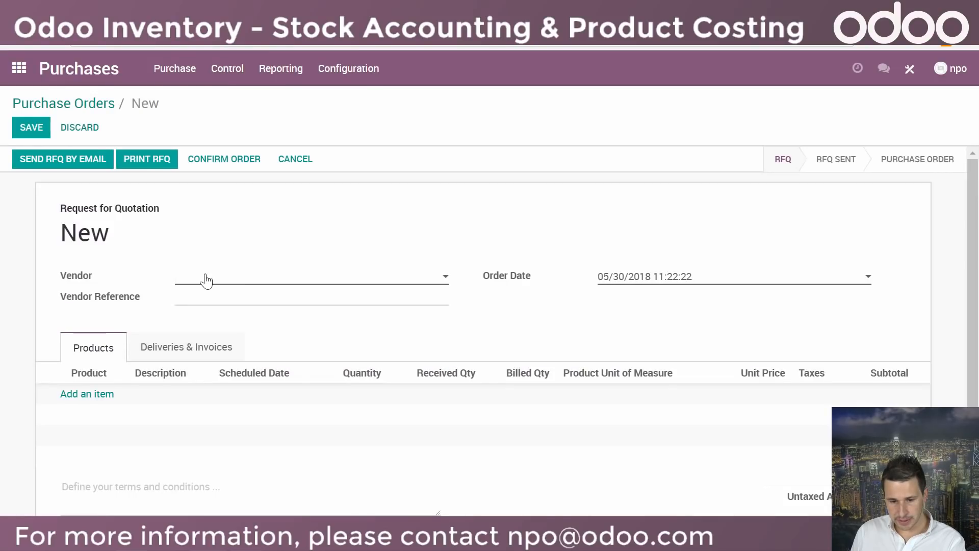
{"action": "left_click", "coordinate": [206, 280]}
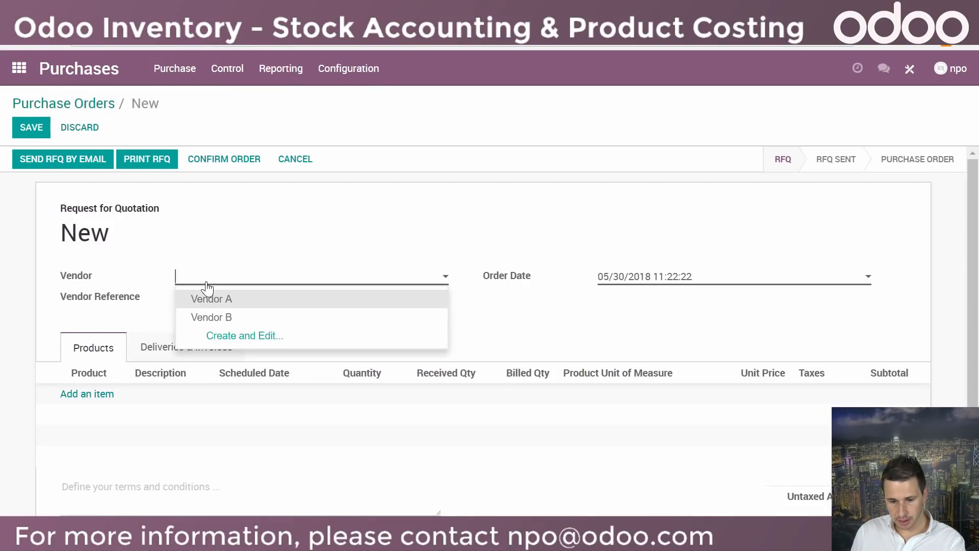
{"action": "left_click", "coordinate": [219, 300]}
{"action": "left_click", "coordinate": [84, 393]}
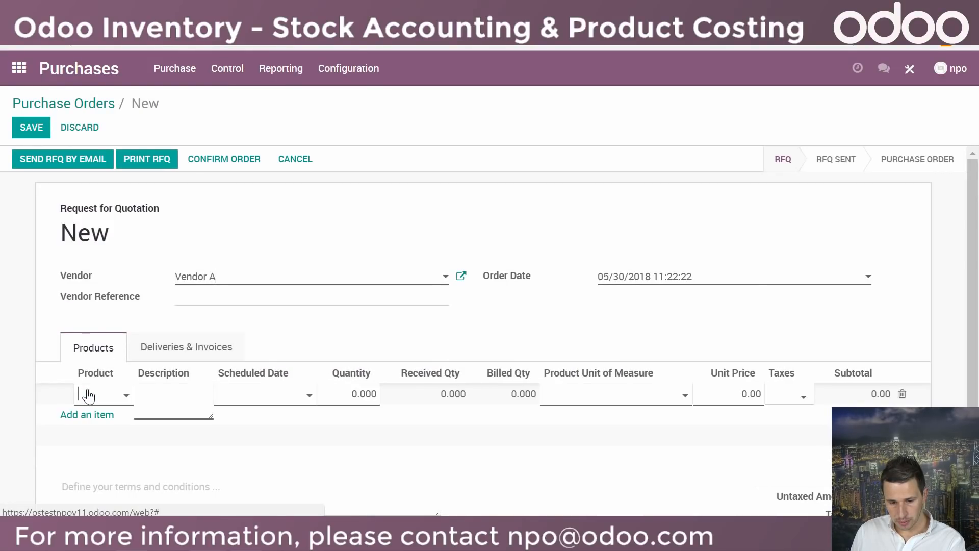
{"action": "type", "text": "ali"}
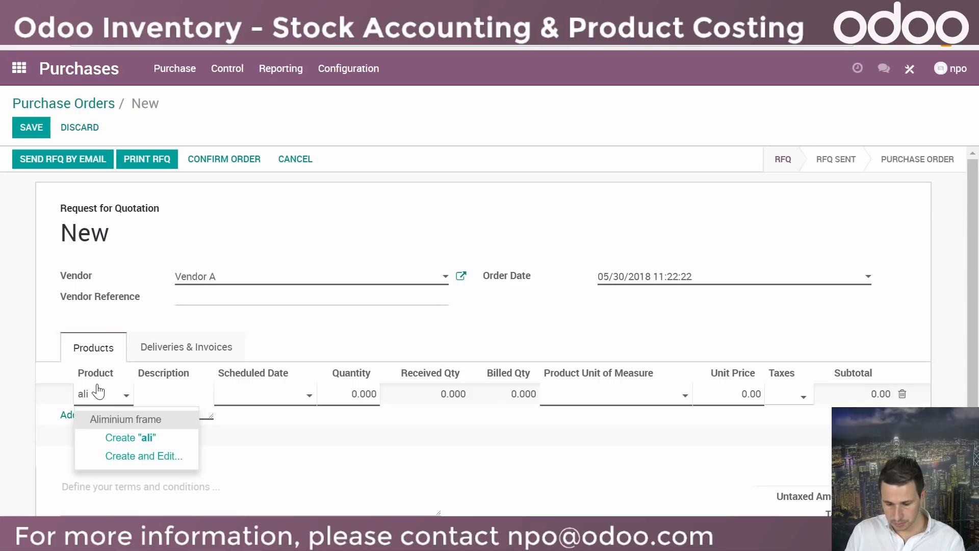
{"action": "key", "text": "BackSpace"}
{"action": "type", "text": "um"}
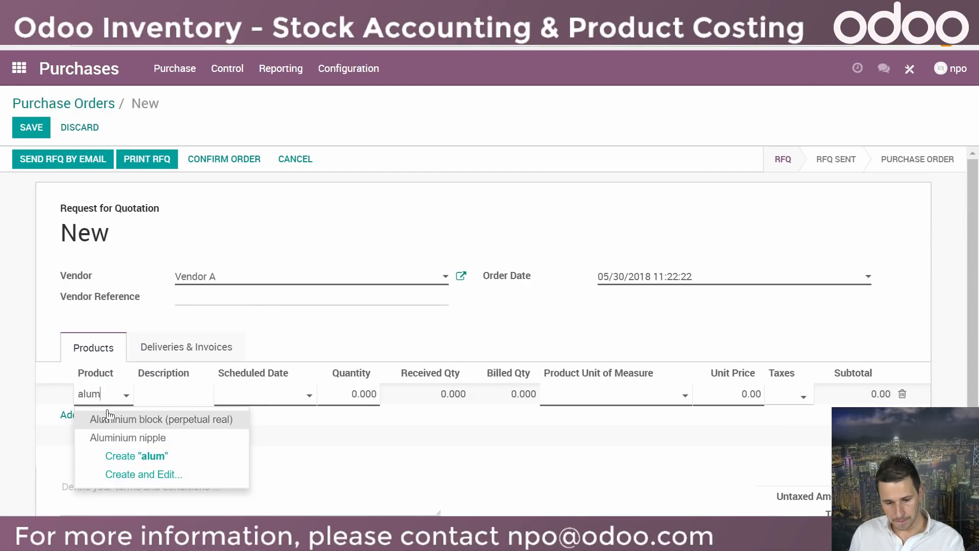
{"action": "left_click", "coordinate": [332, 338]}
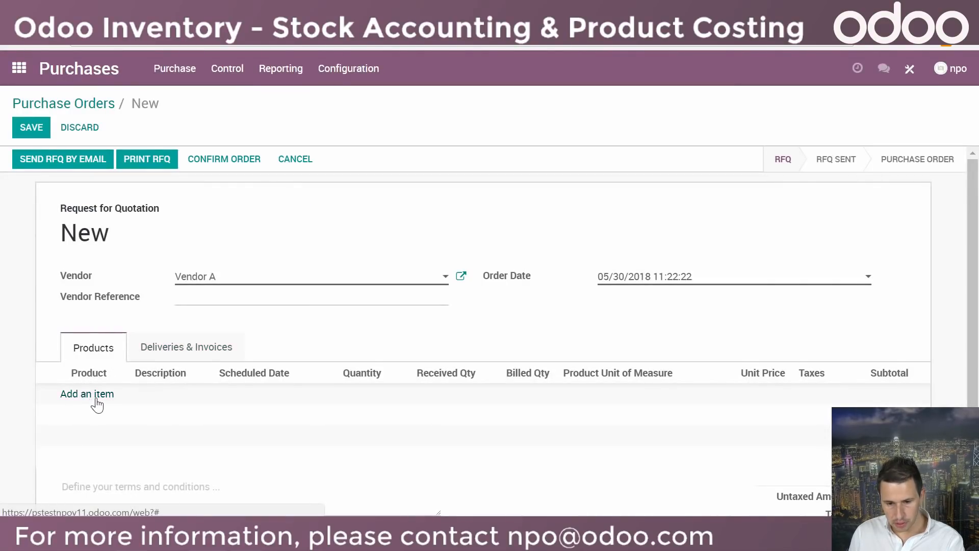
{"action": "left_click", "coordinate": [96, 403]}
{"action": "type", "text": "al"}
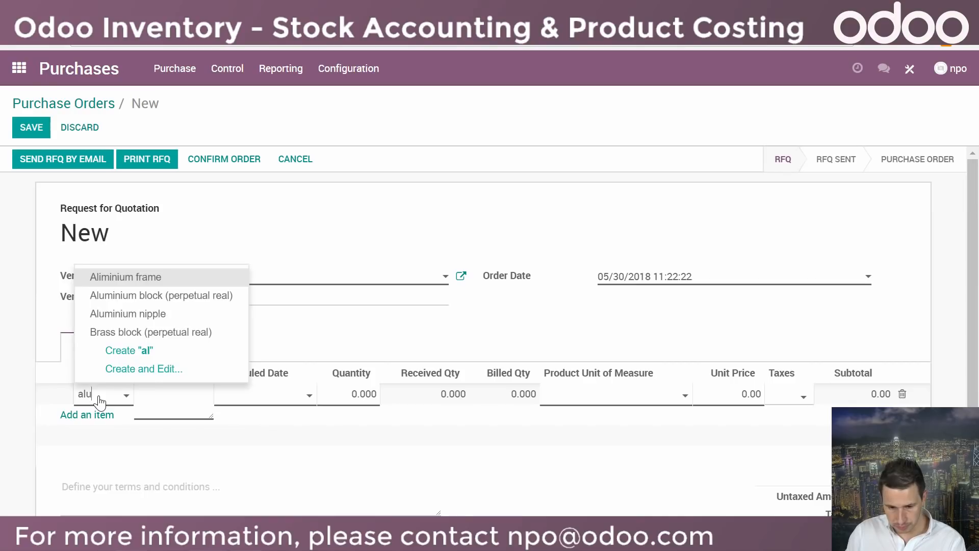
{"action": "type", "text": "u"}
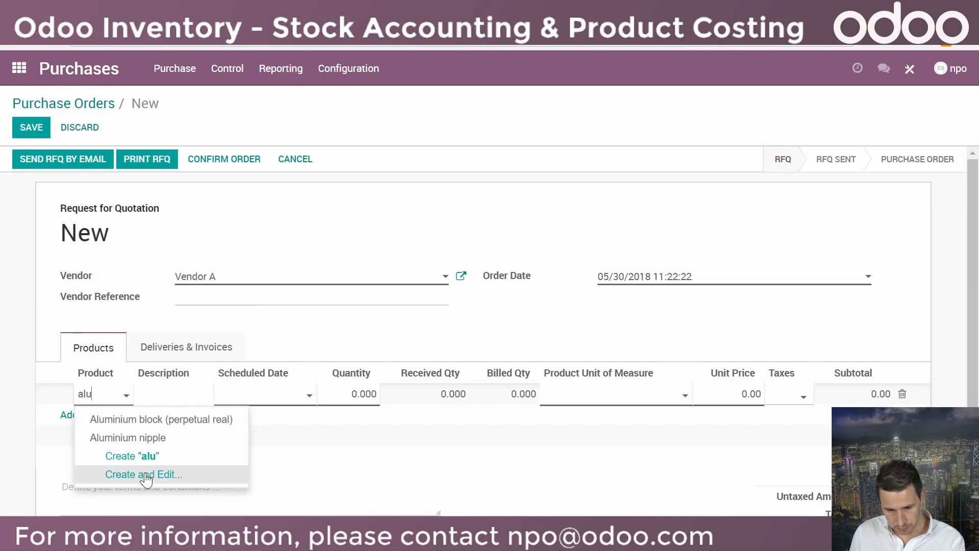
{"action": "left_click", "coordinate": [275, 336]}
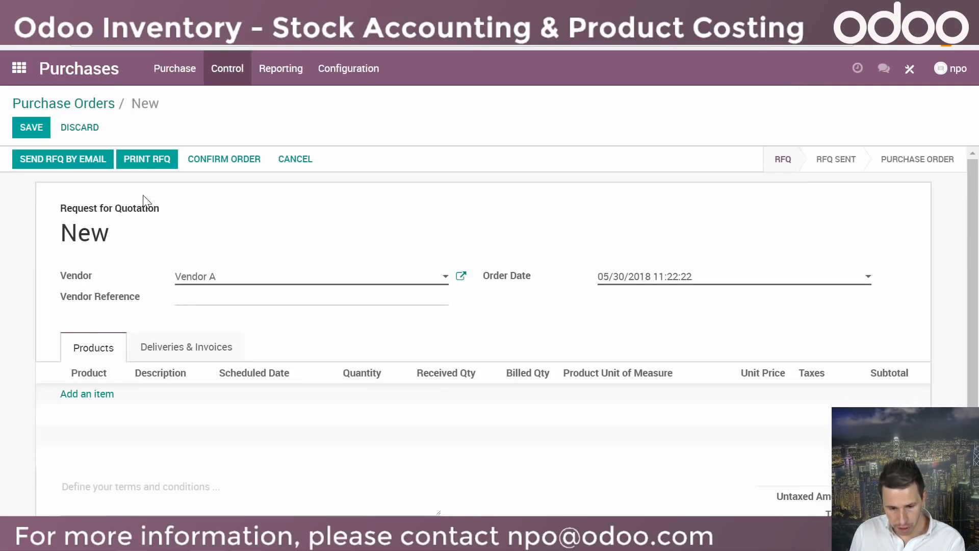
Add a product line to the Vendor A order and choose Aliminium frame by searching for "fra"
{"action": "left_click", "coordinate": [85, 397]}
{"action": "type", "text": "alu"}
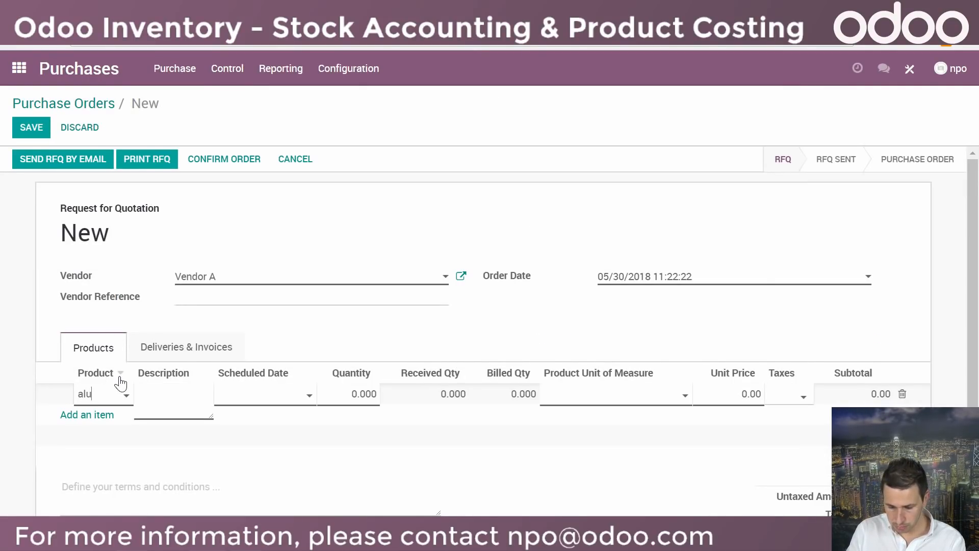
{"action": "type", "text": "m"}
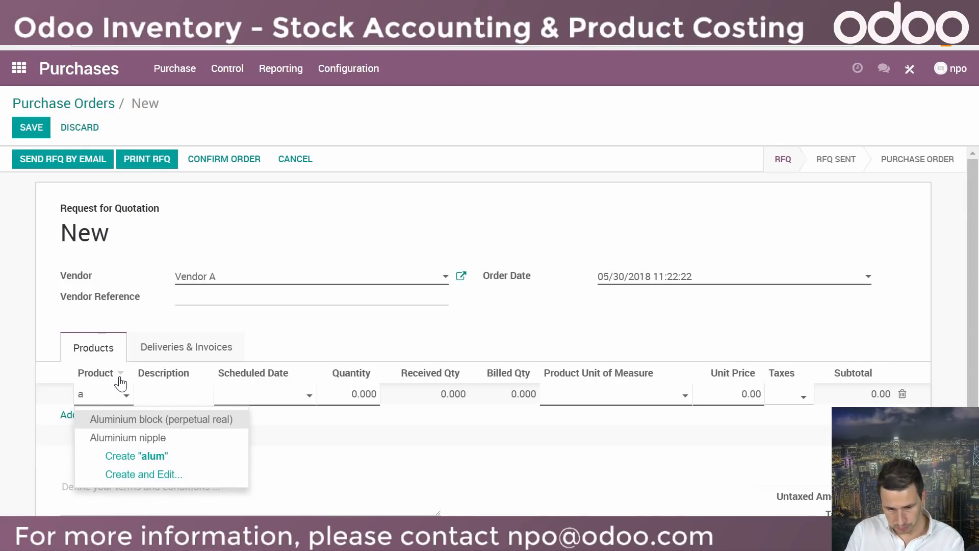
{"action": "key", "text": "BackSpace"}
{"action": "type", "text": "fra"}
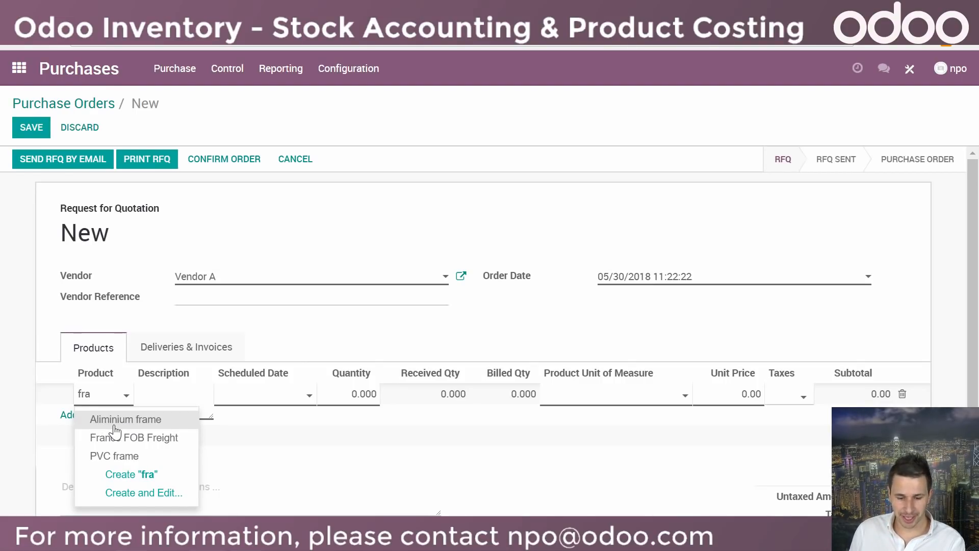
{"action": "left_click", "coordinate": [114, 425]}
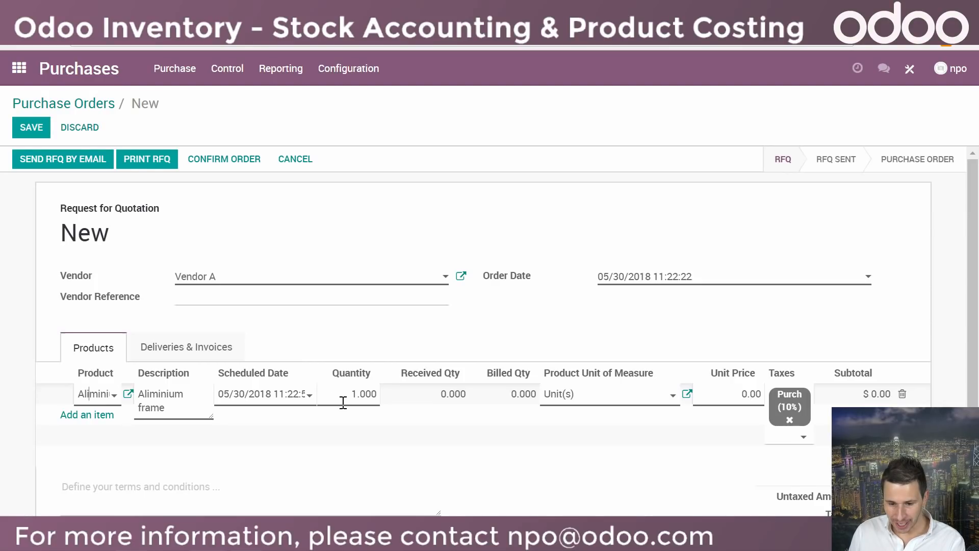
Check the second purchase in the Average Price table and set the Aliminium frame line to quantity 4 and unit price 16
{"action": "key", "text": "ctrl+Tab"}
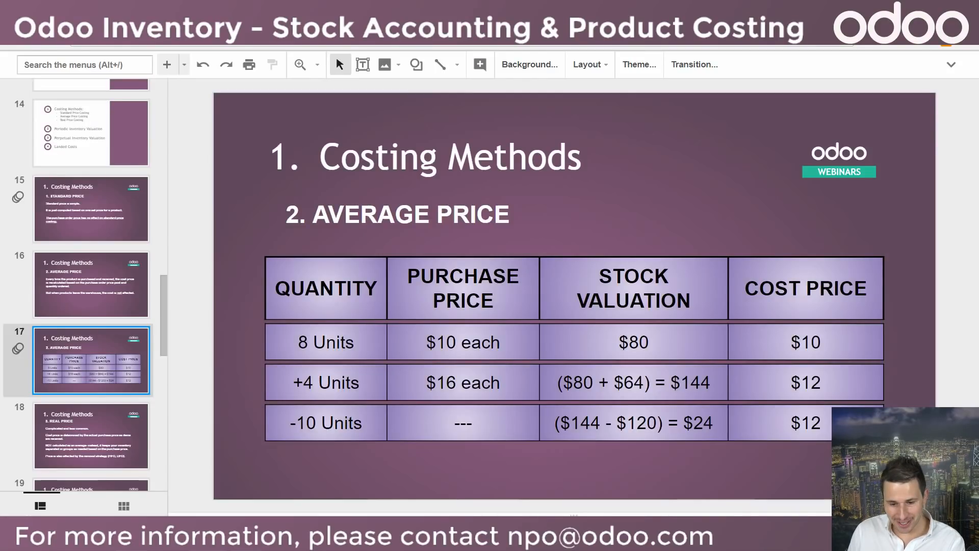
{"action": "key", "text": "ctrl+Tab"}
{"action": "left_click_drag", "start_coordinate": [352, 393], "coordinate": [378, 394]}
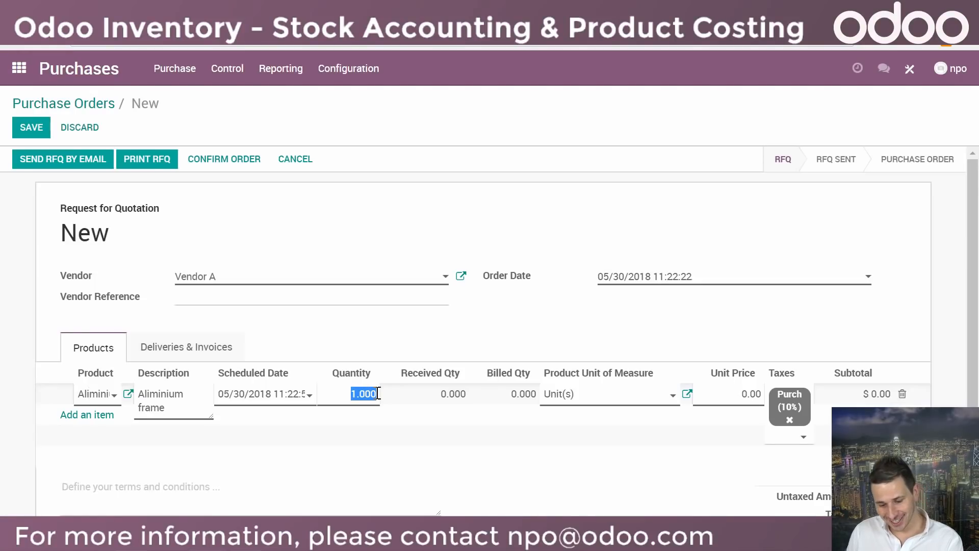
{"action": "type", "text": "4"}
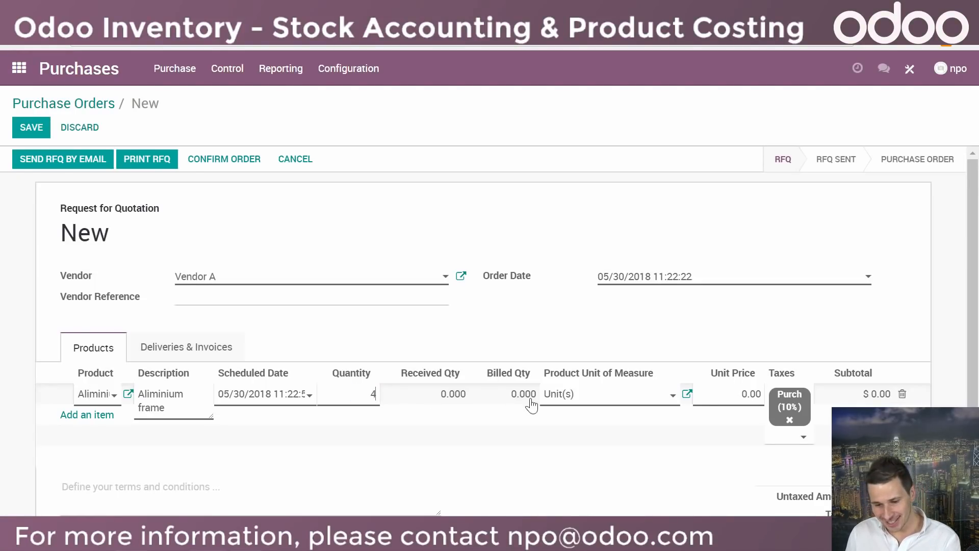
{"action": "double_click", "coordinate": [739, 394]}
{"action": "type", "text": "1"}
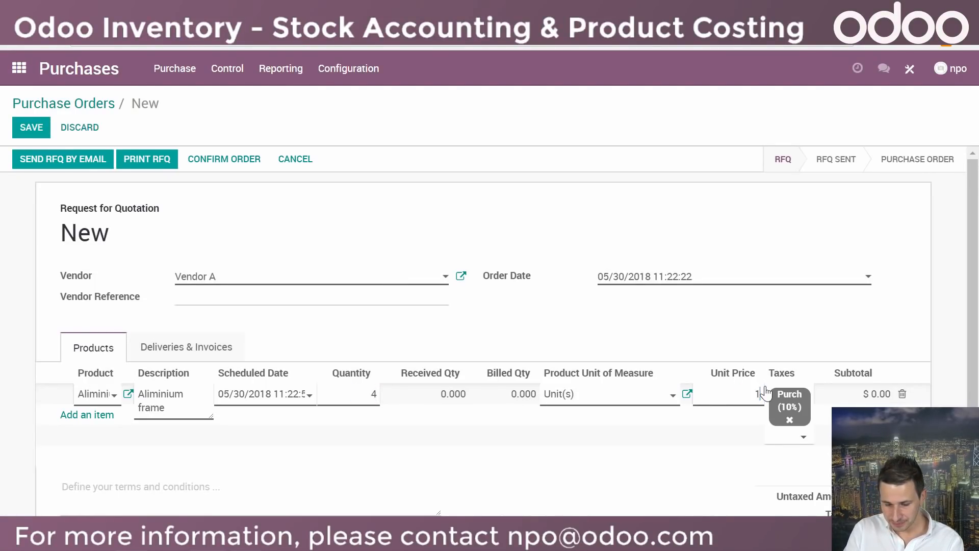
{"action": "type", "text": "6"}
{"action": "left_click", "coordinate": [484, 335]}
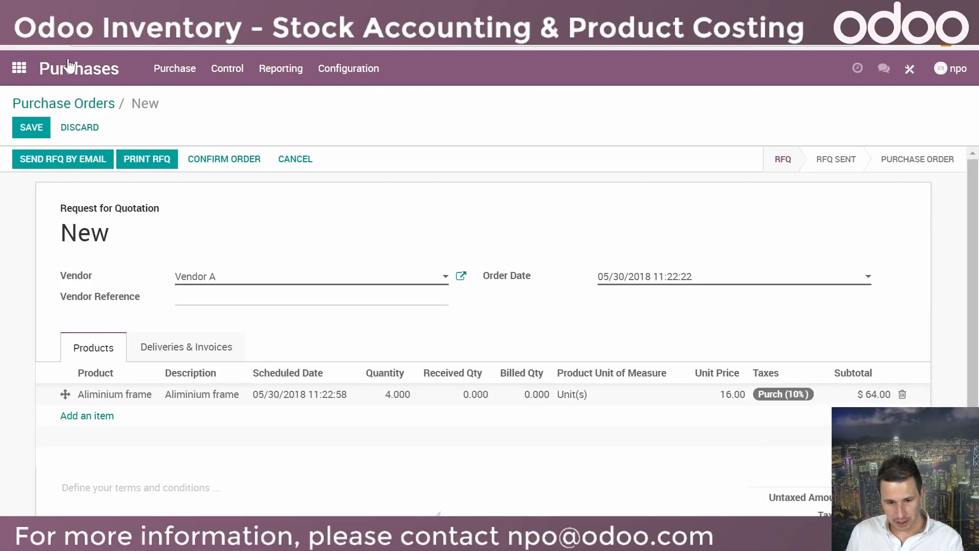
Confirm the Vendor A order for Aliminium frame and receive all its units through an immediate transfer
{"action": "left_click", "coordinate": [222, 159]}
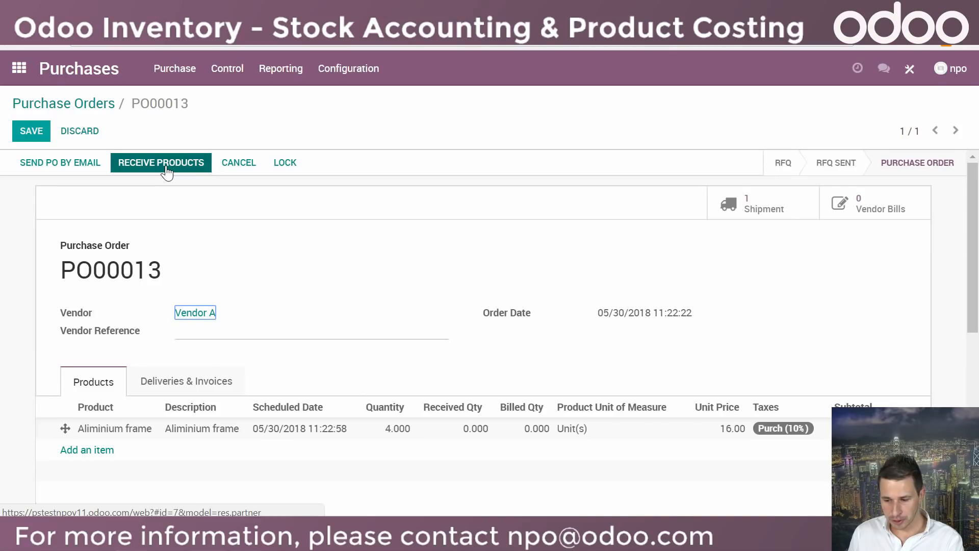
{"action": "left_click", "coordinate": [167, 170]}
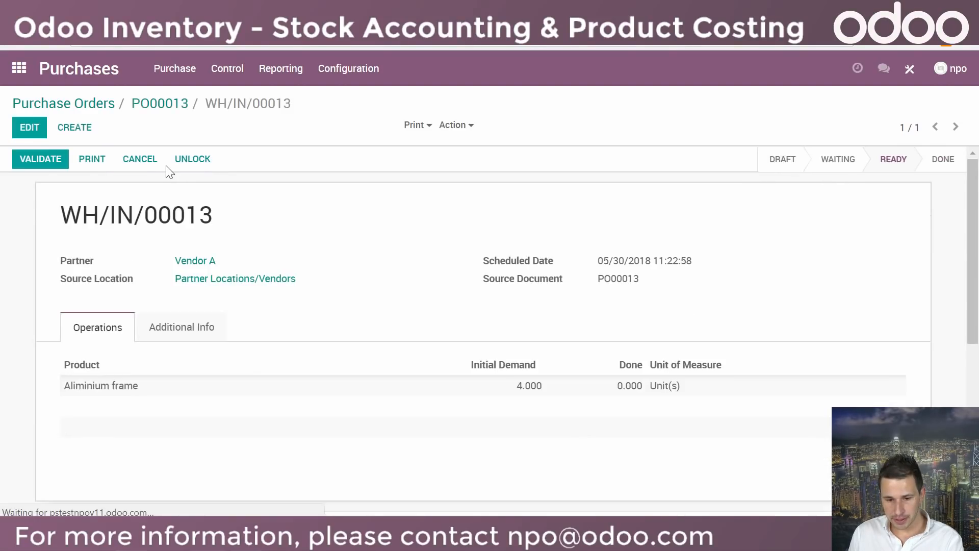
{"action": "left_click", "coordinate": [44, 165]}
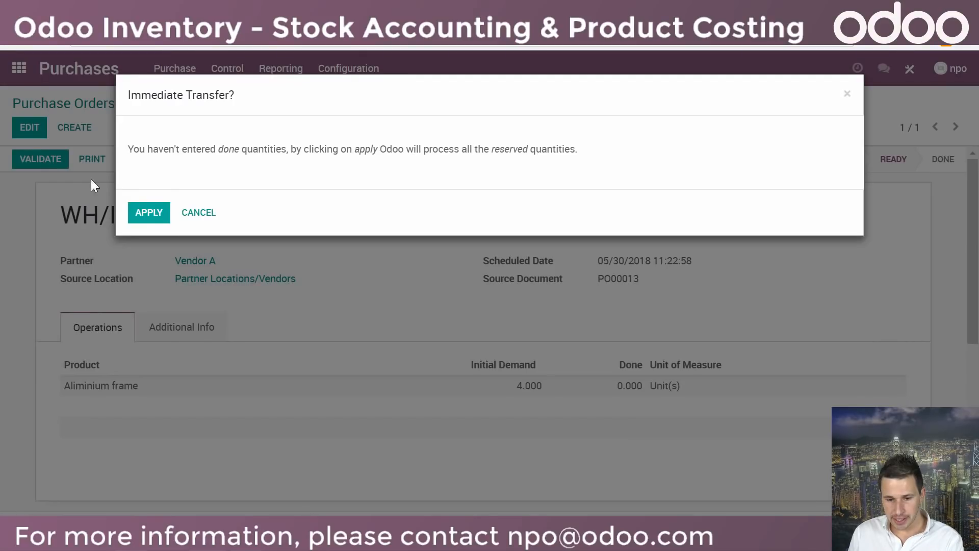
{"action": "left_click", "coordinate": [147, 212]}
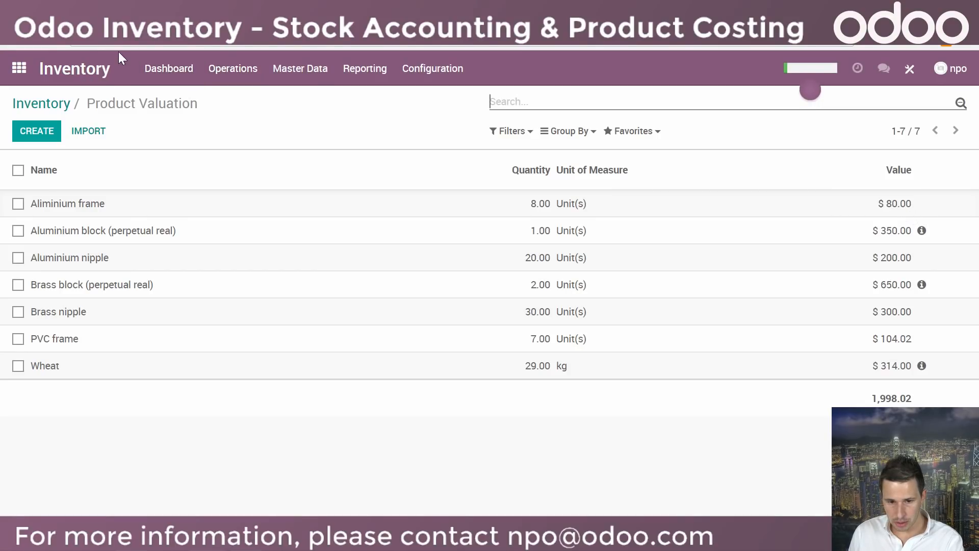
Reload the product valuation list to check the Aliminium frame's value, and open the product to check its cost
{"action": "left_click", "coordinate": [57, 43]}
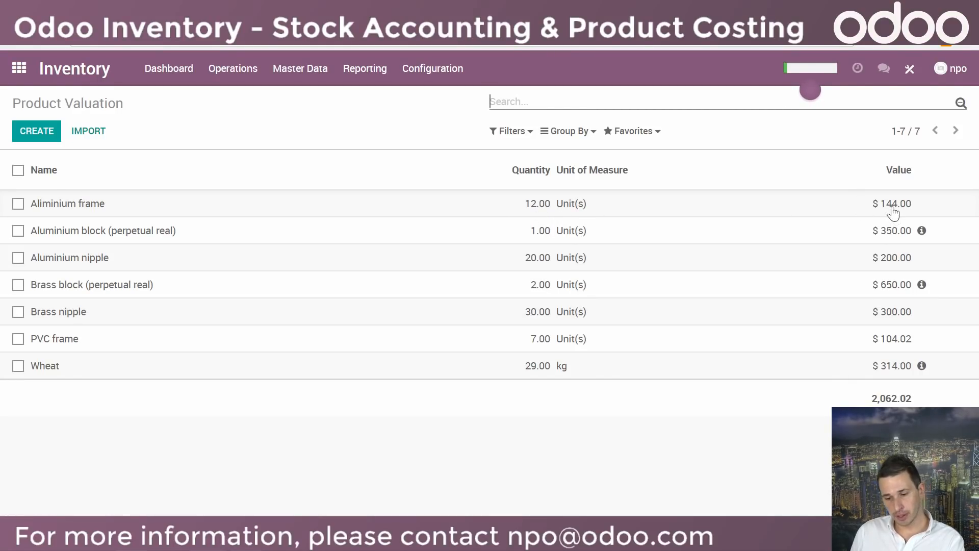
{"action": "left_click", "coordinate": [88, 203]}
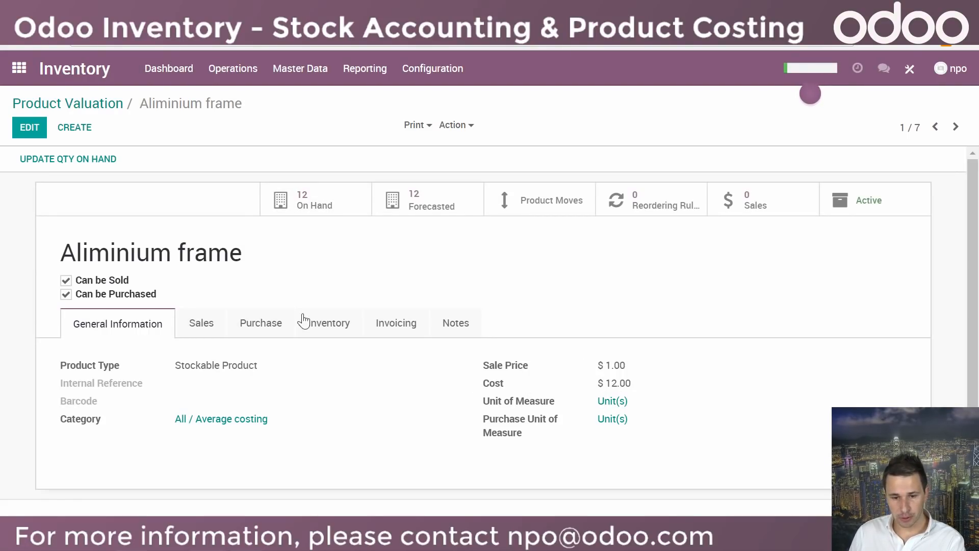
Switch to the presentation and open slide 18 on the Real Price costing method
{"action": "left_click", "coordinate": [127, 9]}
{"action": "scroll", "coordinate": [99, 361], "scroll_direction": "down", "scroll_amount": 2}
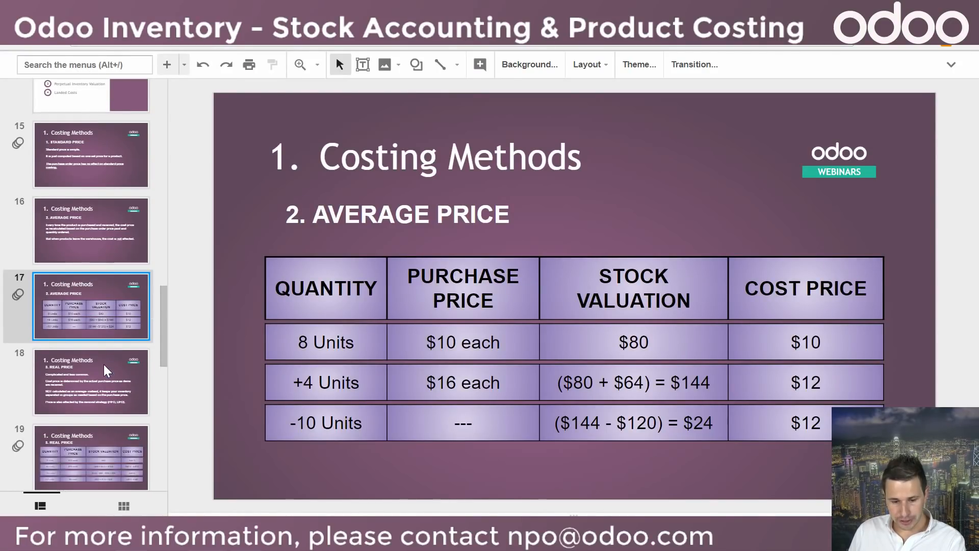
{"action": "left_click", "coordinate": [80, 358]}
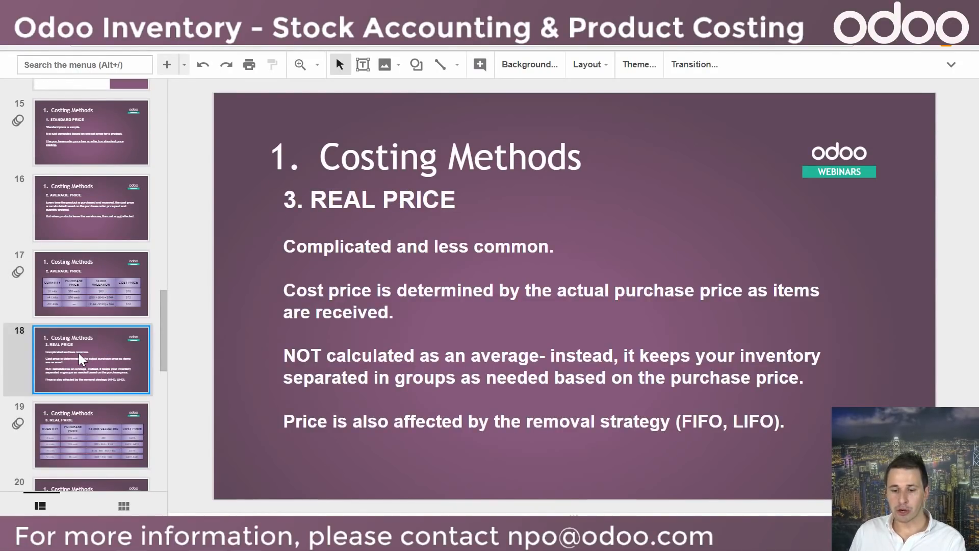
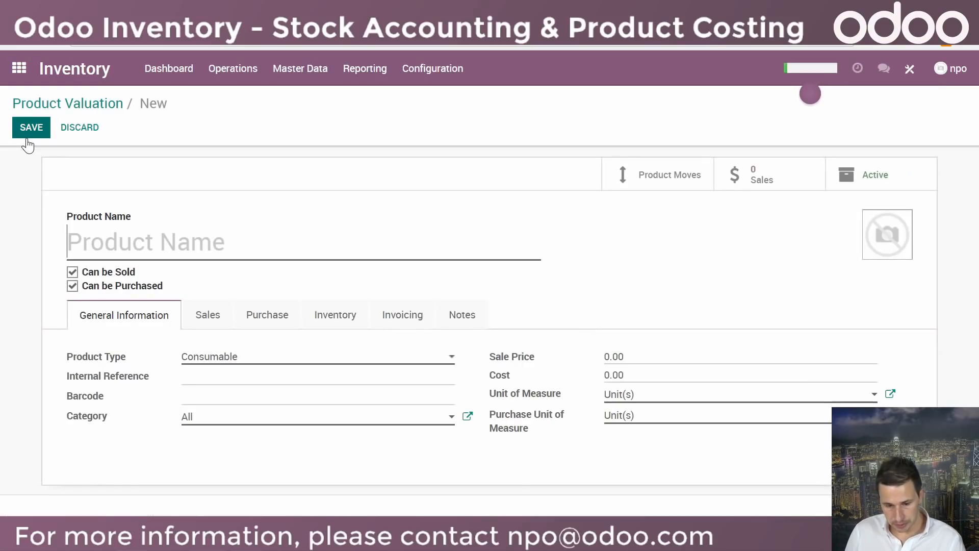
Create the stockable product Corn in the All / Real costing category and save it
{"action": "type", "text": "Corn"}
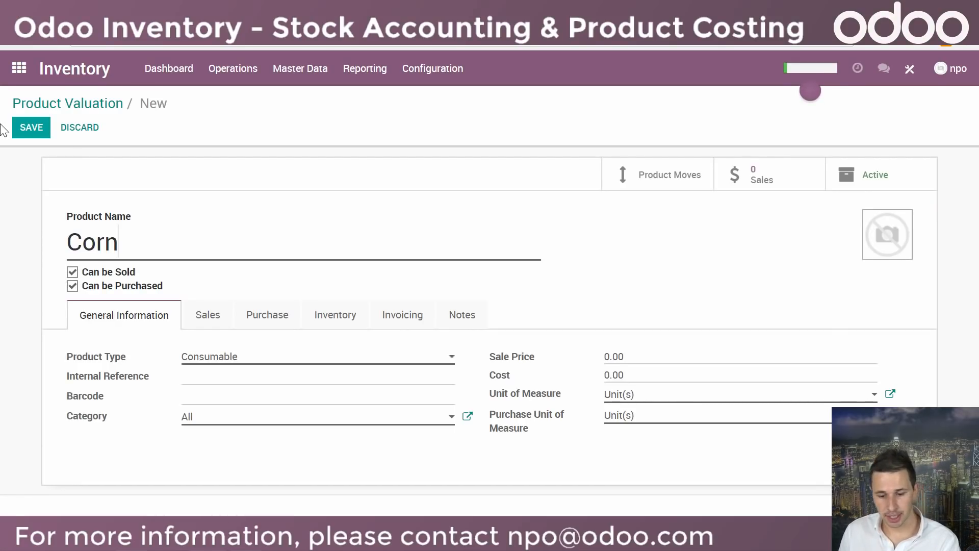
{"action": "left_click", "coordinate": [214, 360]}
{"action": "left_click", "coordinate": [225, 411]}
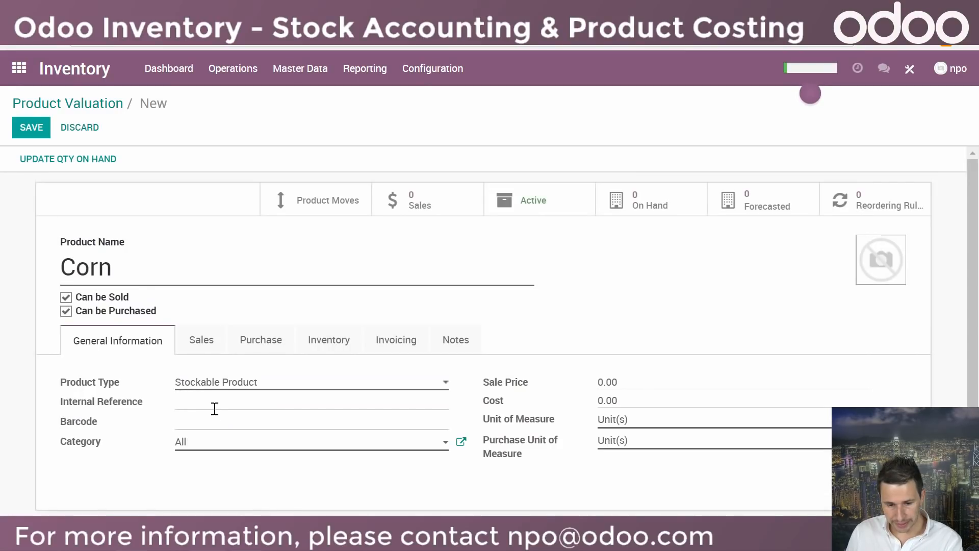
{"action": "left_click", "coordinate": [218, 441]}
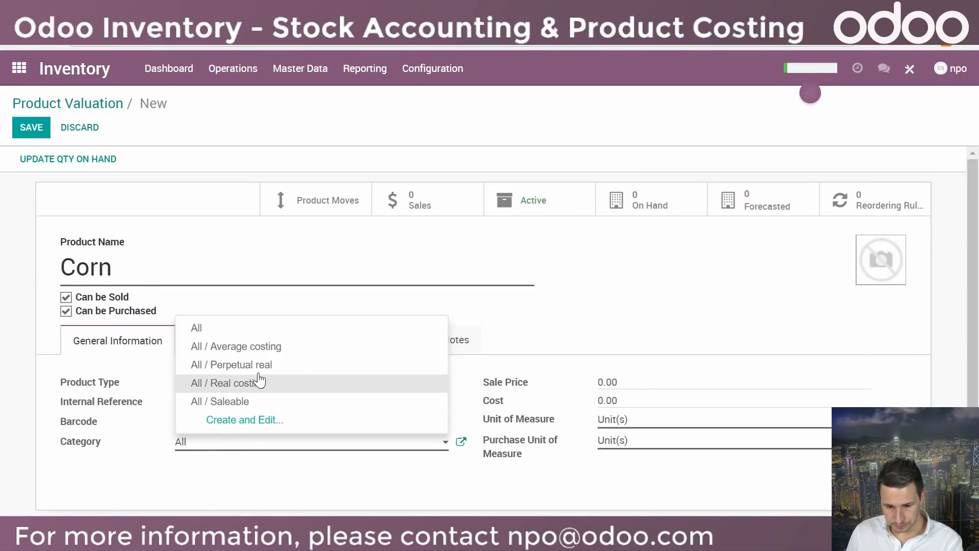
{"action": "left_click", "coordinate": [250, 389]}
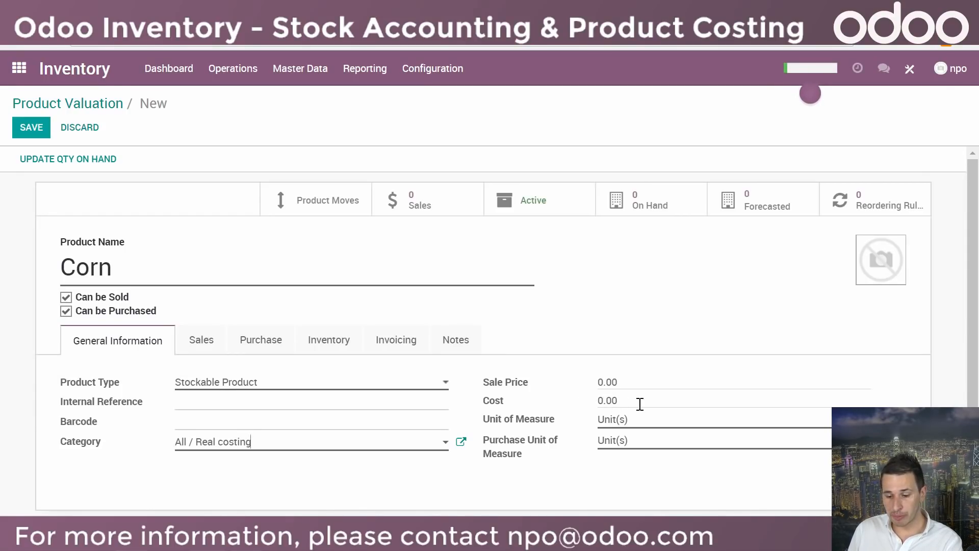
{"action": "left_click", "coordinate": [31, 129]}
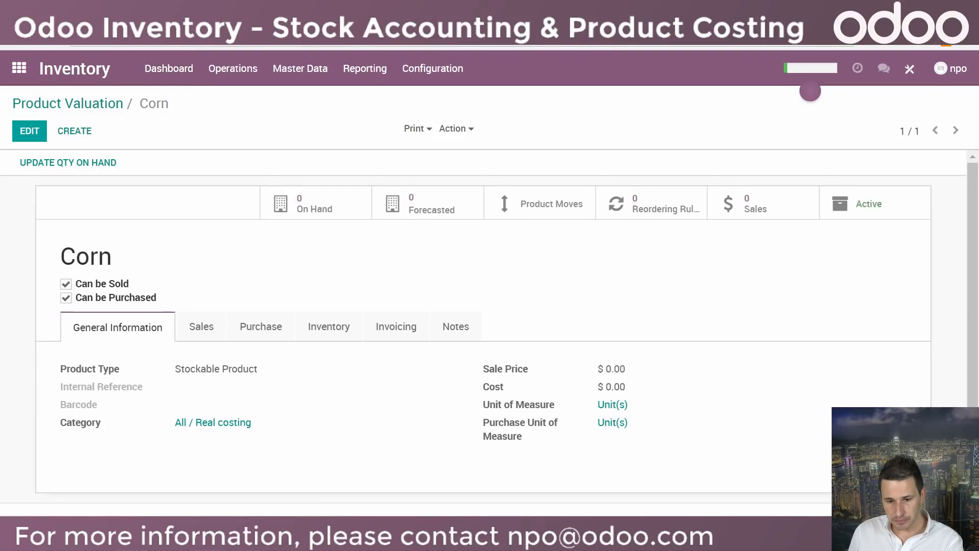
Retrieve the inventory valuation report for the current inventory
{"action": "left_click", "coordinate": [370, 71]}
{"action": "left_click", "coordinate": [393, 119]}
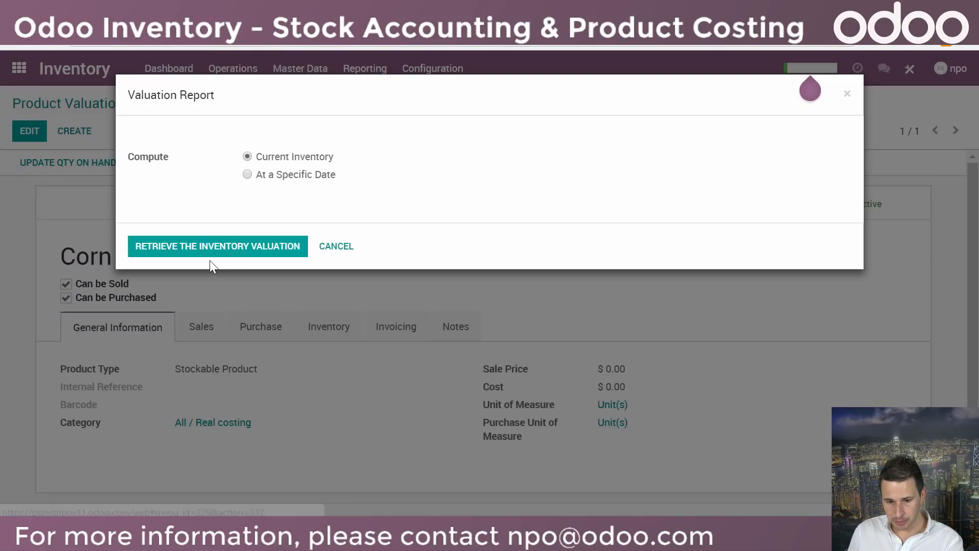
{"action": "left_click", "coordinate": [217, 247]}
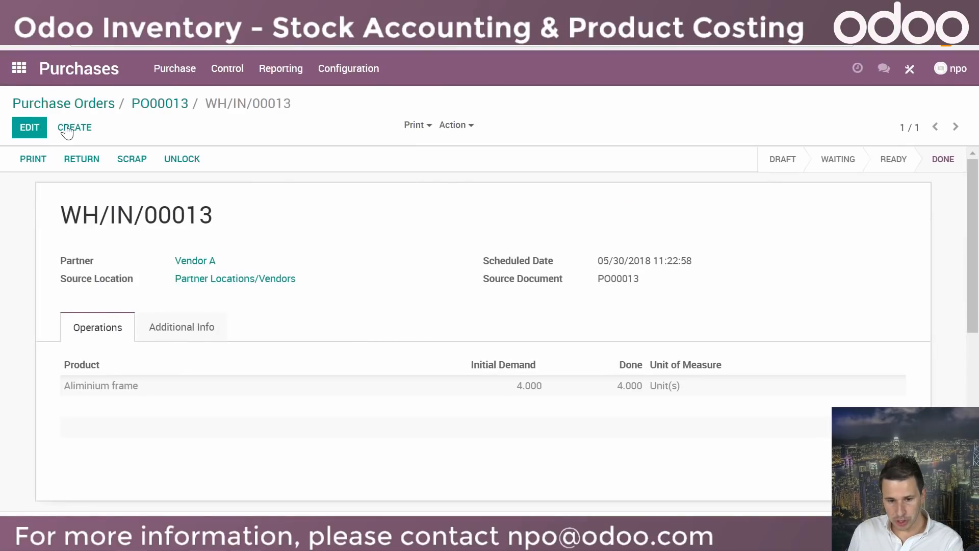
Create a new purchase order for Vendor A and add a line for Corn
{"action": "left_click", "coordinate": [96, 106]}
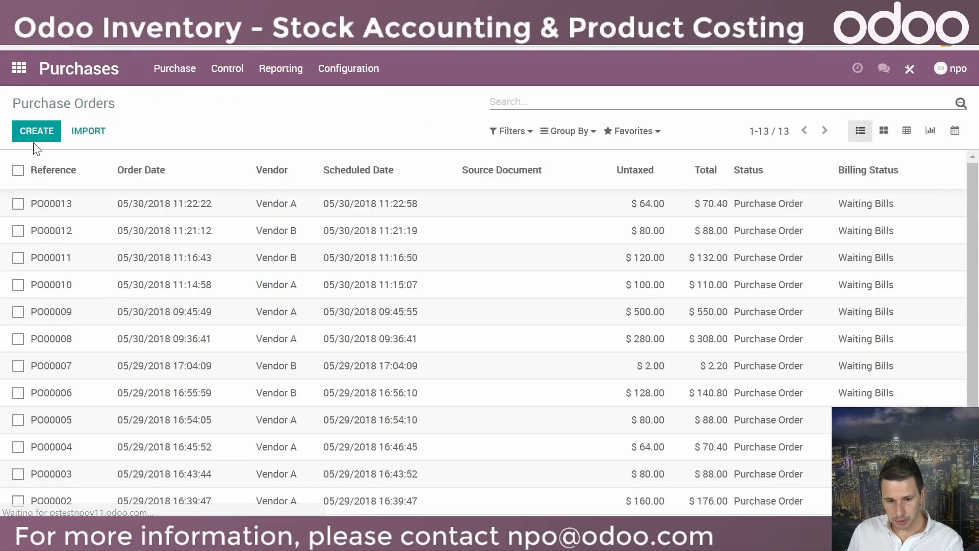
{"action": "left_click", "coordinate": [34, 134]}
{"action": "left_click", "coordinate": [240, 281]}
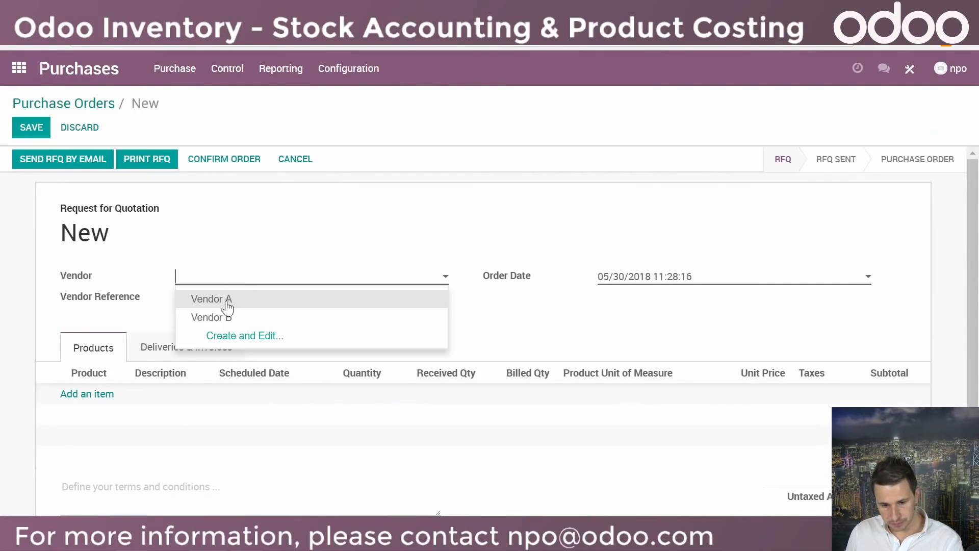
{"action": "left_click", "coordinate": [227, 307]}
{"action": "left_click", "coordinate": [82, 394]}
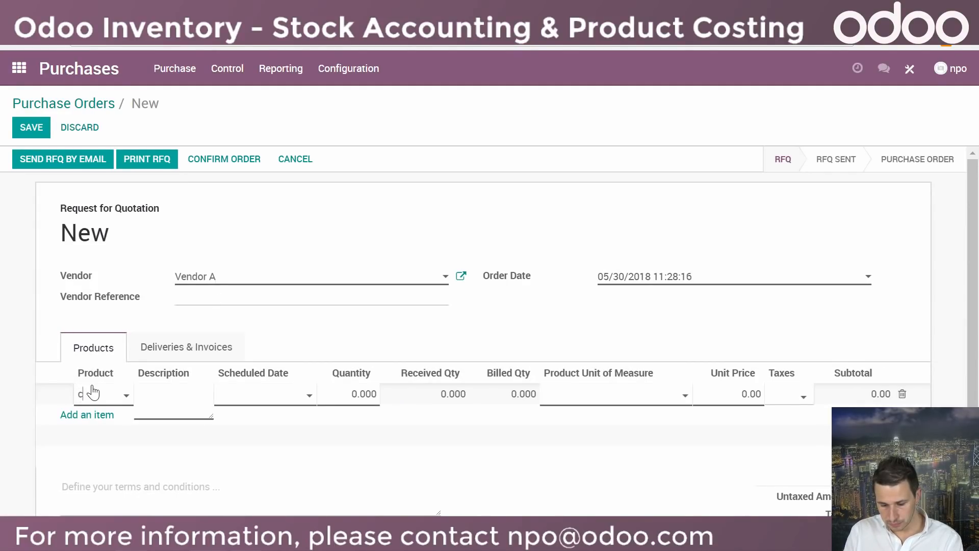
{"action": "type", "text": "corn"}
{"action": "left_click", "coordinate": [109, 418]}
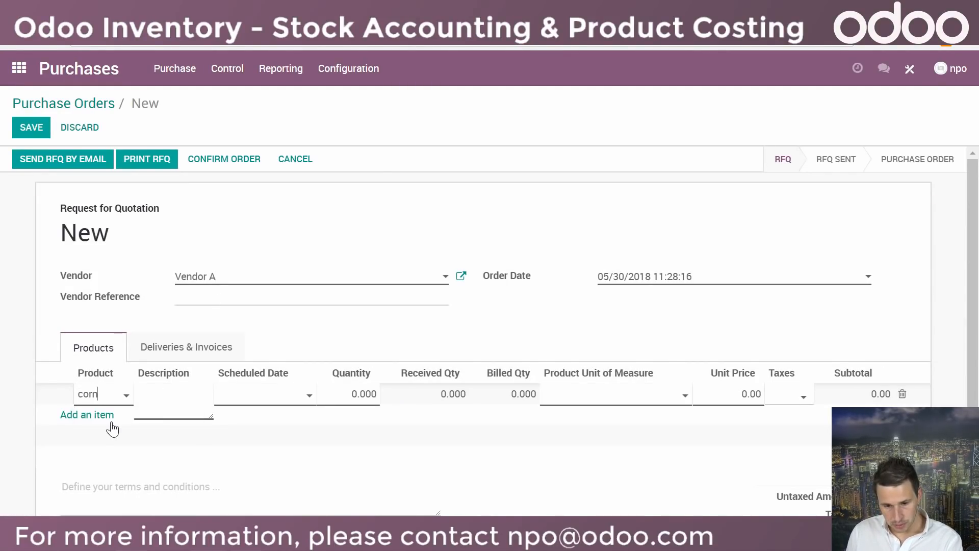
Check the first purchase in the Real Price table and set the Corn line to quantity 8 and unit price 10
{"action": "key", "text": "ctrl+Tab"}
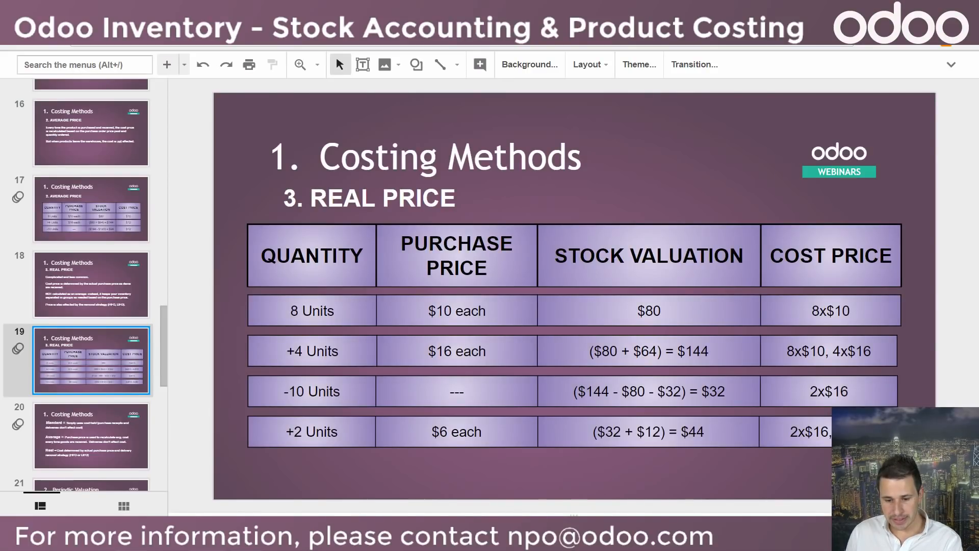
{"action": "key", "text": "ctrl+shift+Tab"}
{"action": "left_click_drag", "start_coordinate": [352, 395], "coordinate": [377, 396]}
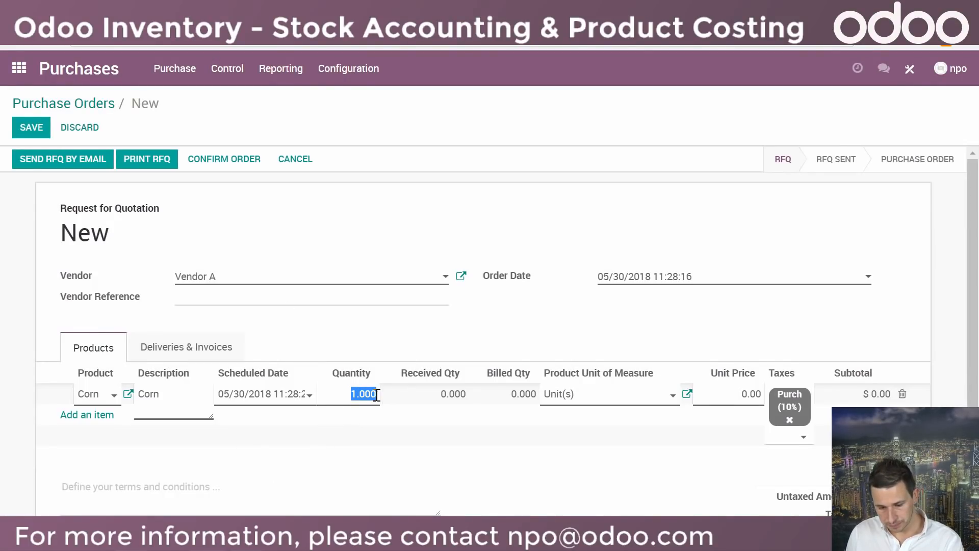
{"action": "type", "text": "8"}
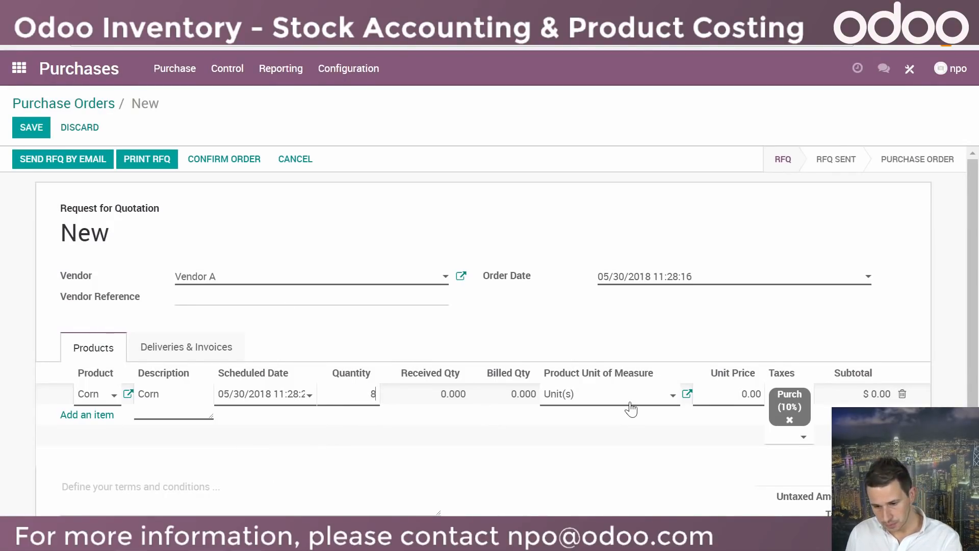
{"action": "double_click", "coordinate": [753, 394]}
{"action": "type", "text": "10"}
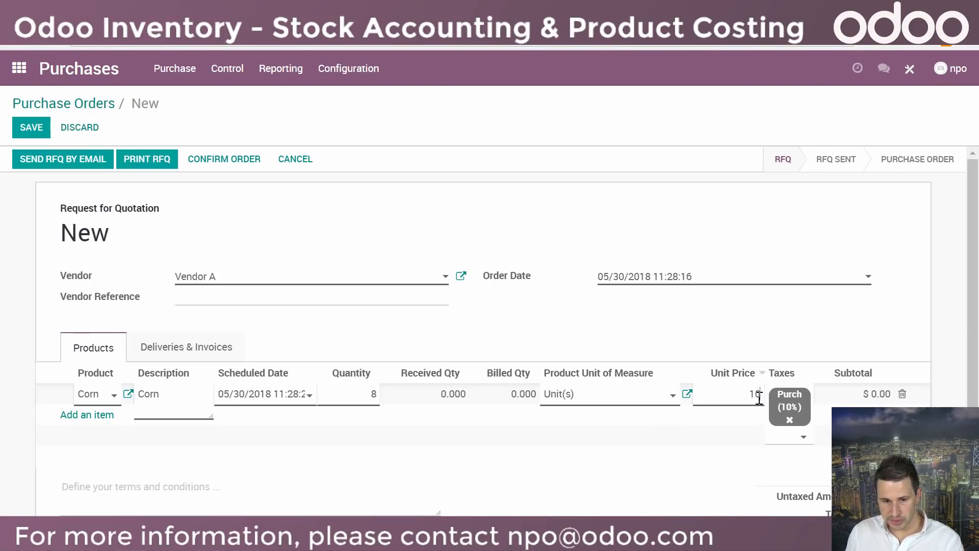
Confirm the Vendor A order for Corn and receive all its units through an immediate transfer
{"action": "left_click", "coordinate": [197, 158]}
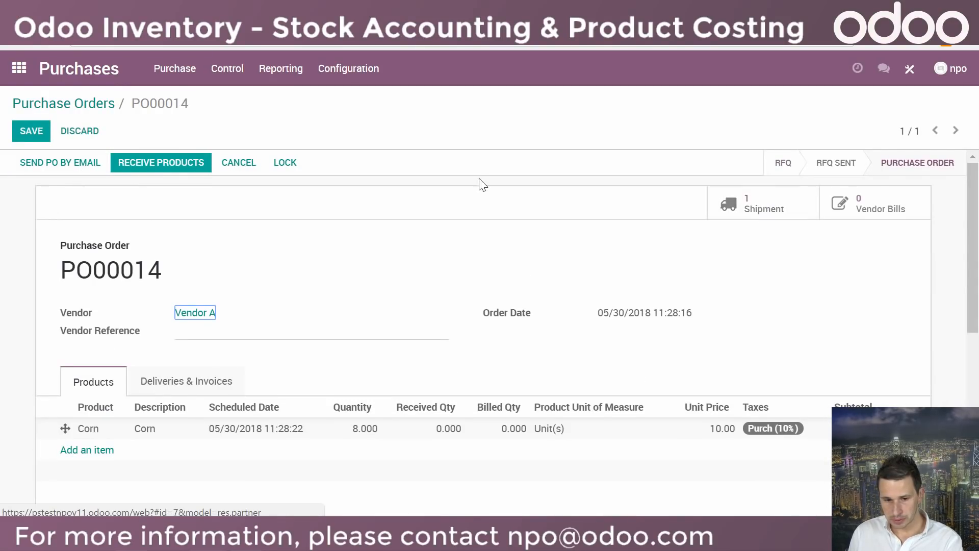
{"action": "left_click", "coordinate": [758, 210]}
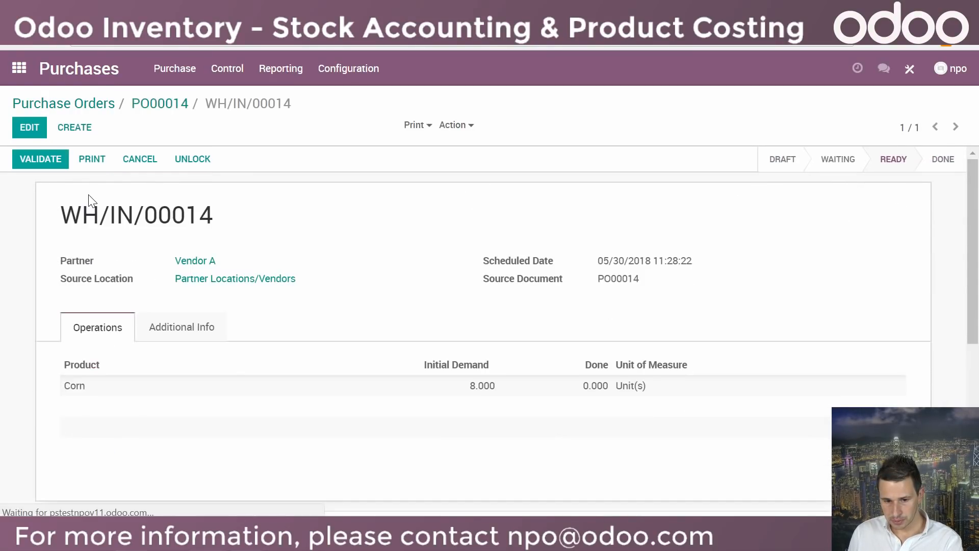
{"action": "left_click", "coordinate": [26, 162]}
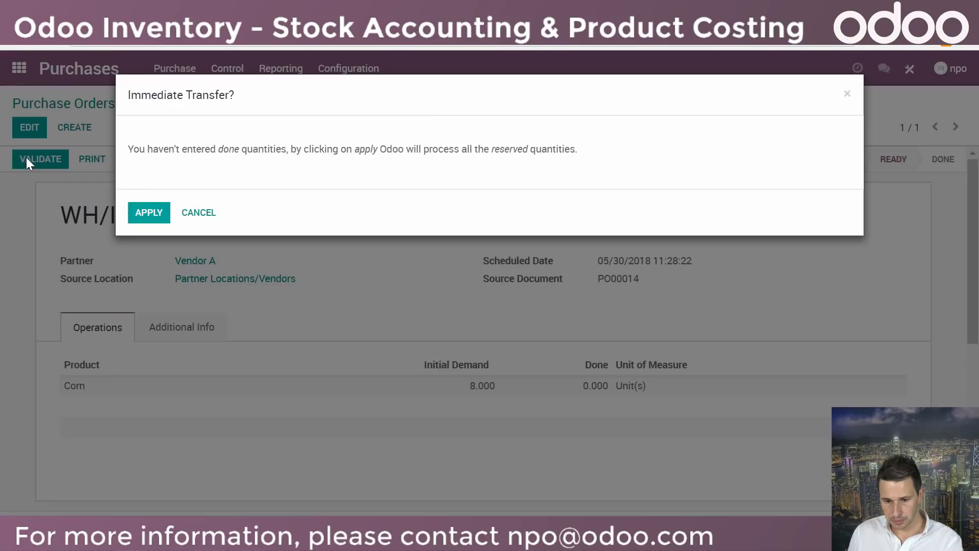
{"action": "left_click", "coordinate": [154, 215]}
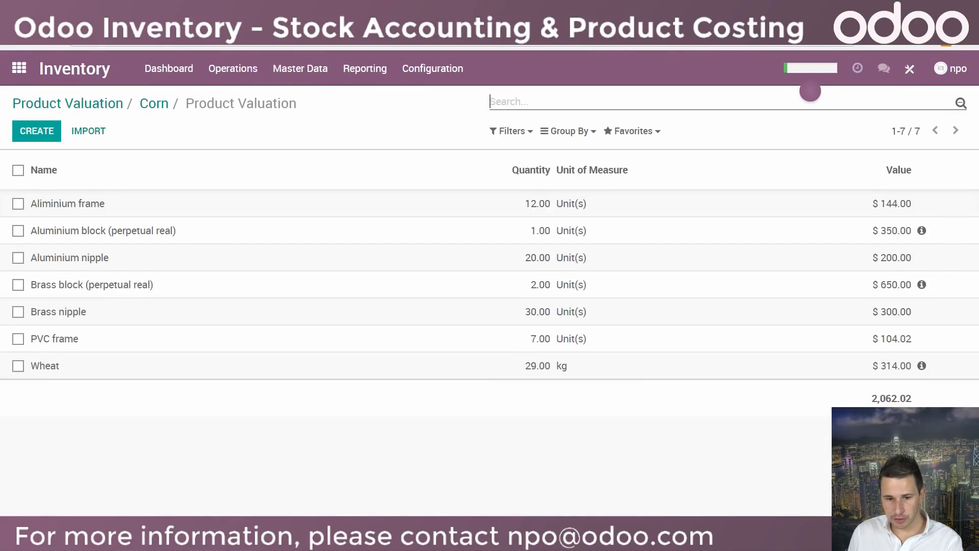
Reload the product valuation list in Inventory, examine Corn's valuation details by receipt, and return to the list
{"action": "left_click", "coordinate": [62, 42]}
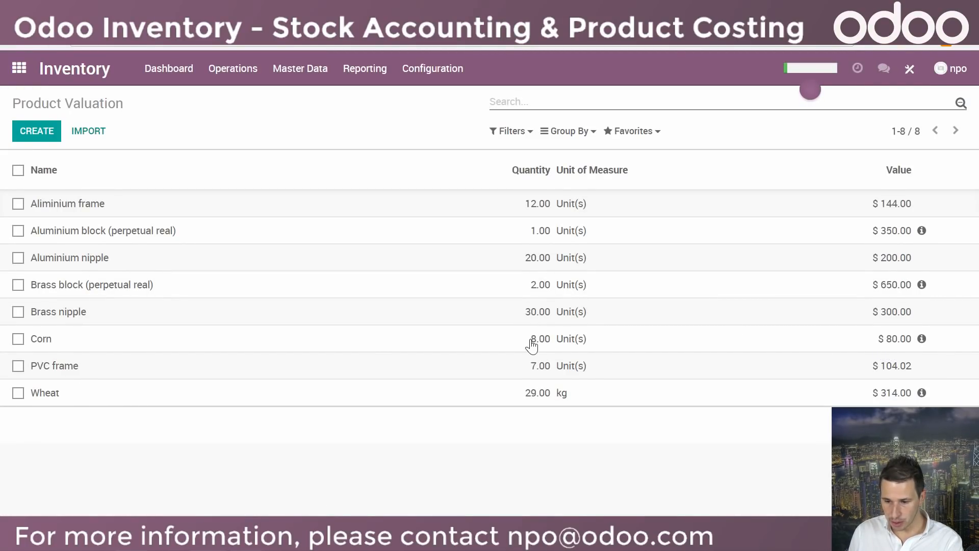
{"action": "left_click", "coordinate": [922, 339]}
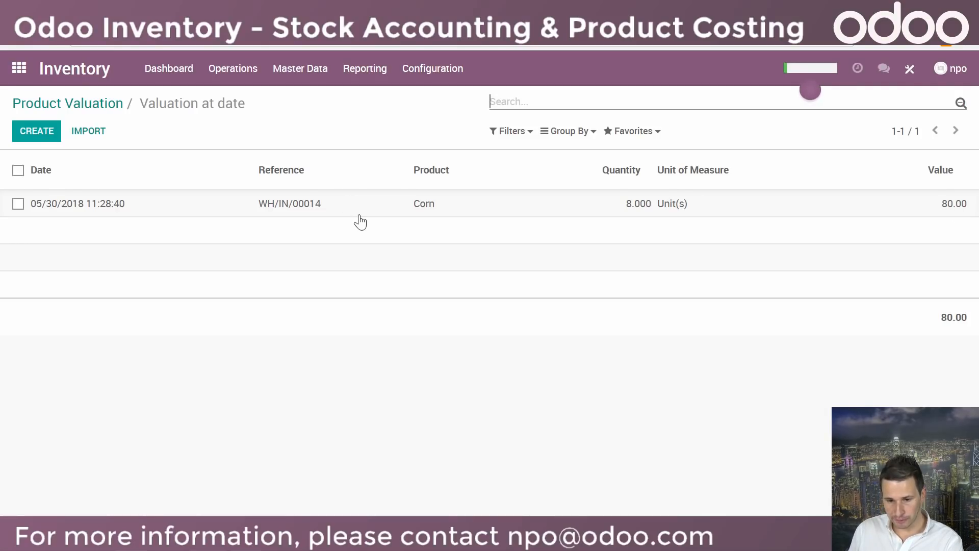
{"action": "left_click", "coordinate": [94, 102]}
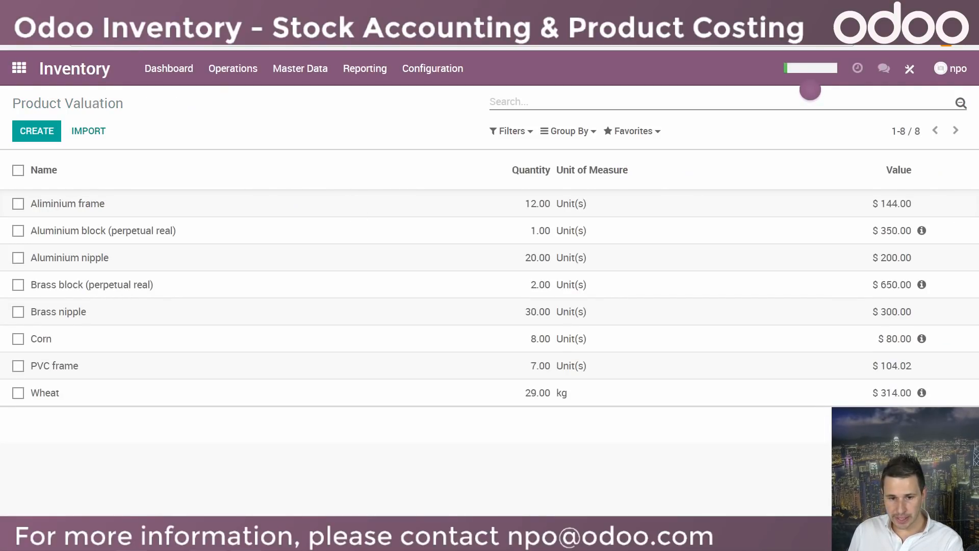
Check the second purchase in the Real Price table and create a new purchase order for Vendor B with a Corn line
{"action": "key", "text": "ctrl+Tab"}
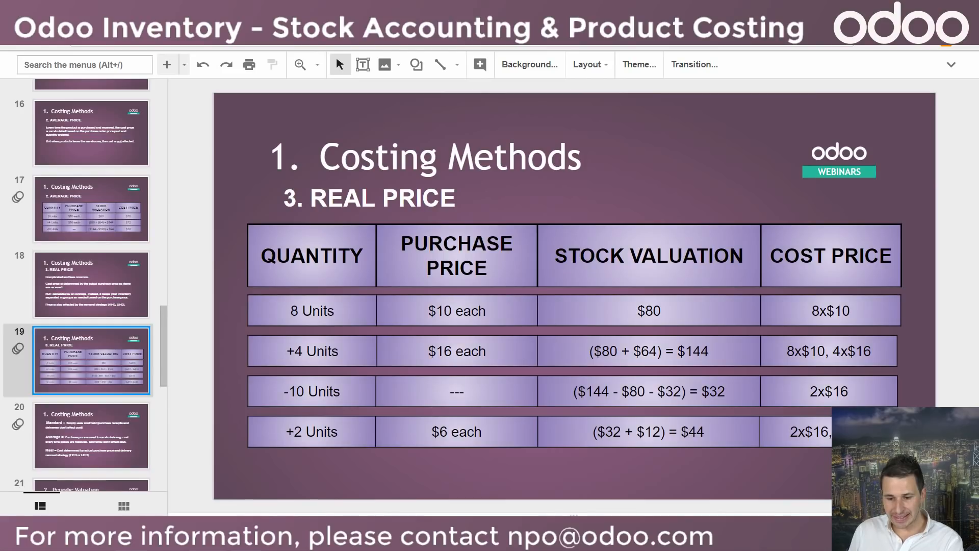
{"action": "left_click", "coordinate": [186, 11]}
{"action": "left_click", "coordinate": [55, 107]}
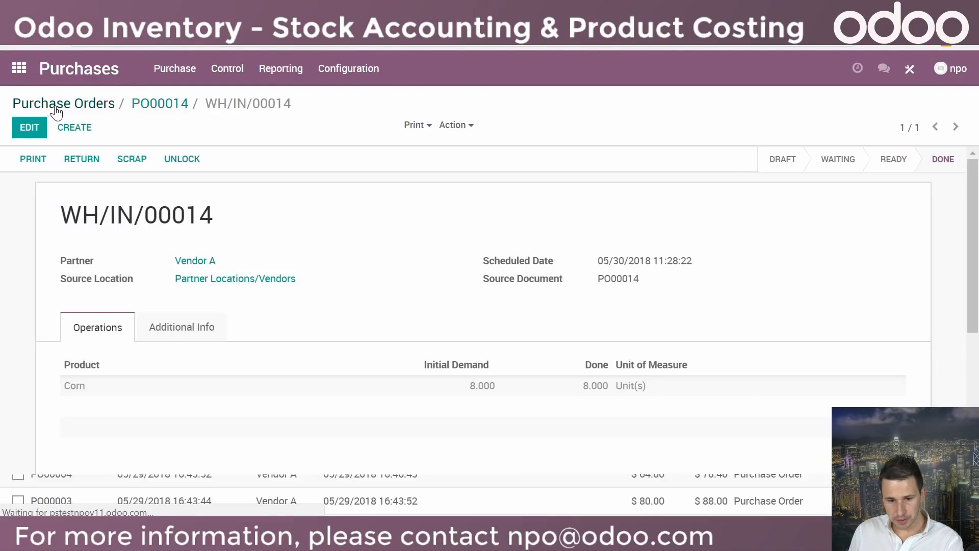
{"action": "left_click", "coordinate": [30, 129]}
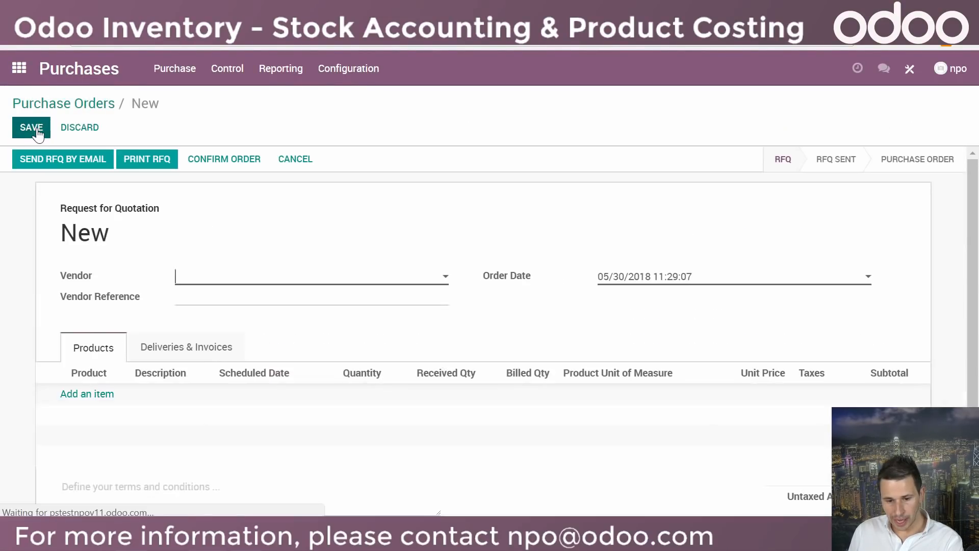
{"action": "left_click", "coordinate": [199, 288]}
{"action": "left_click", "coordinate": [227, 316]}
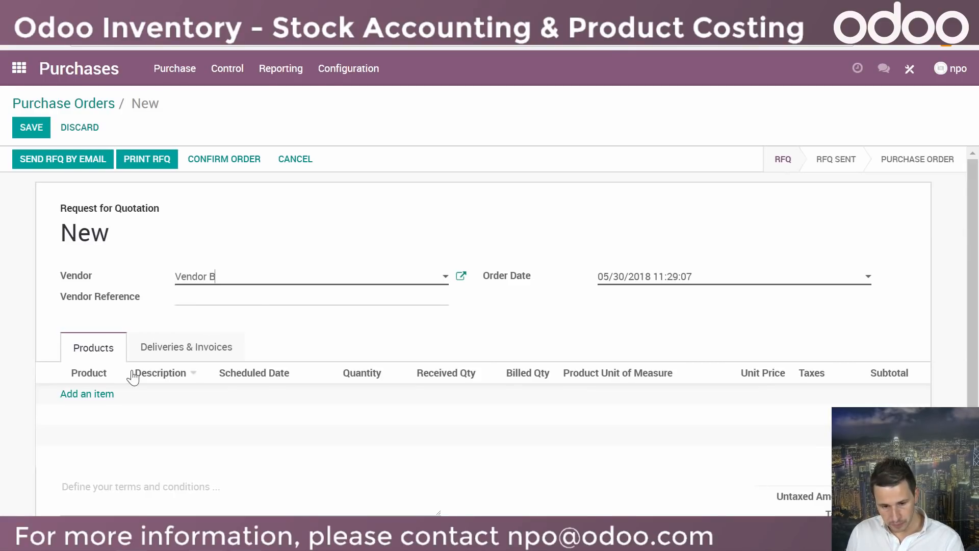
{"action": "left_click", "coordinate": [87, 394]}
{"action": "type", "text": "corn"}
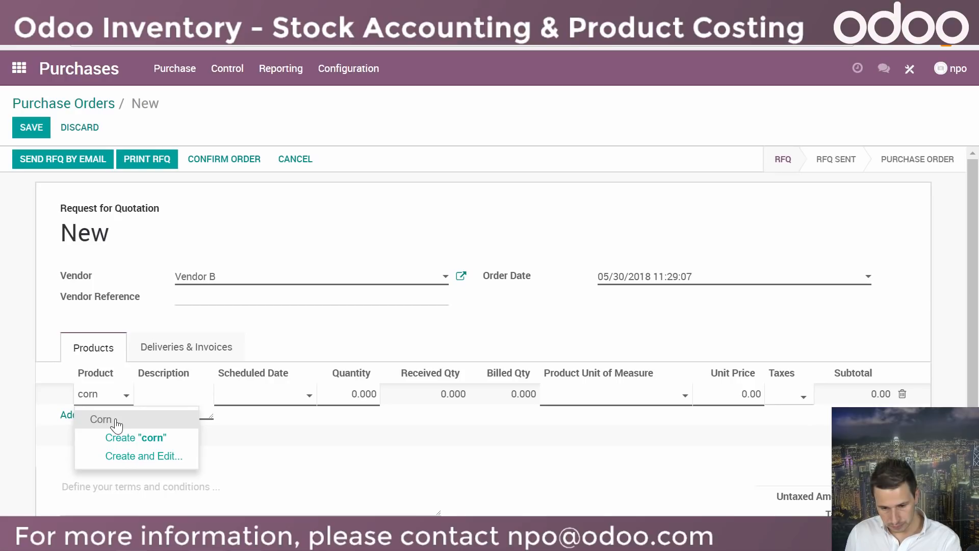
{"action": "left_click", "coordinate": [117, 423]}
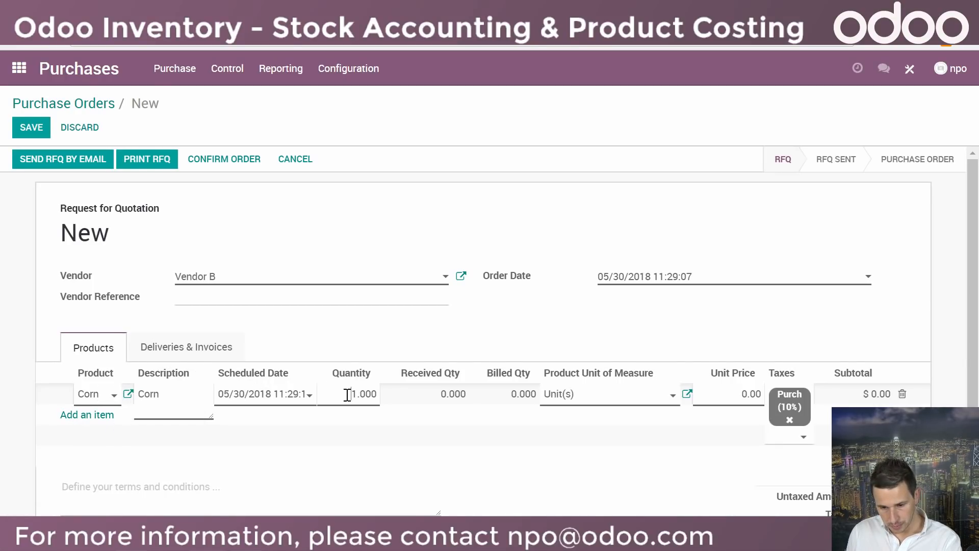
Set the Corn line on the Vendor B order to quantity 4 and unit price 16
{"action": "left_click_drag", "start_coordinate": [348, 395], "coordinate": [385, 402]}
{"action": "type", "text": "4"}
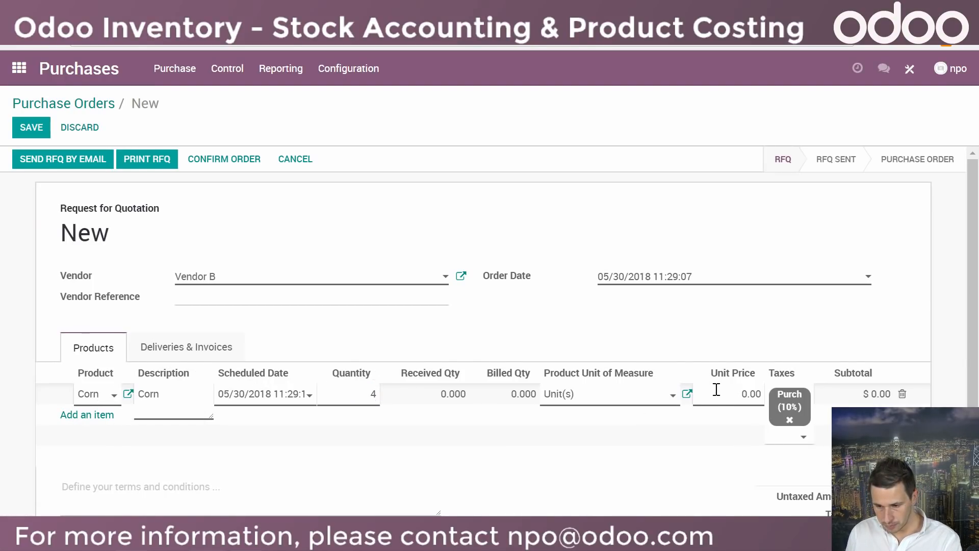
{"action": "left_click", "coordinate": [759, 396]}
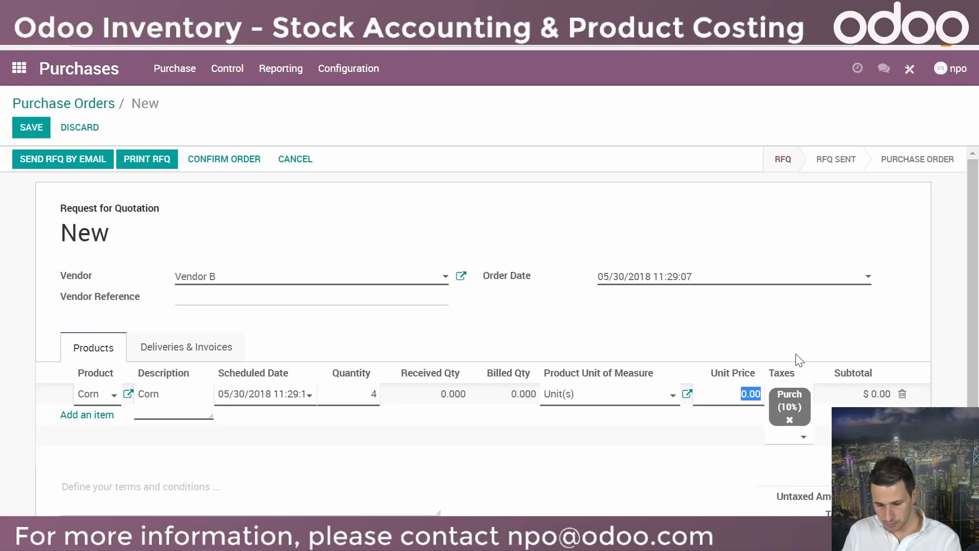
{"action": "type", "text": "16"}
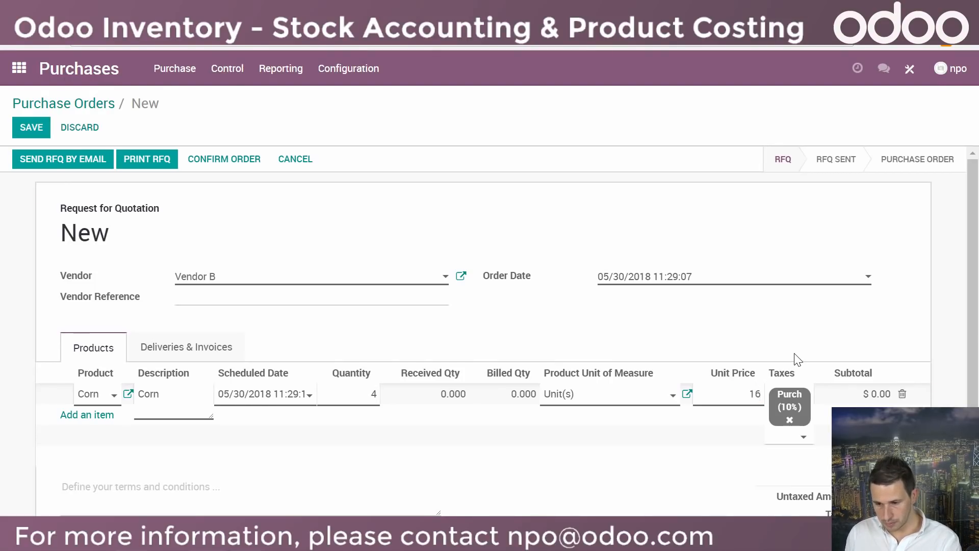
Confirm the Vendor B order for Corn and receive all its units through an immediate transfer
{"action": "left_click", "coordinate": [243, 159]}
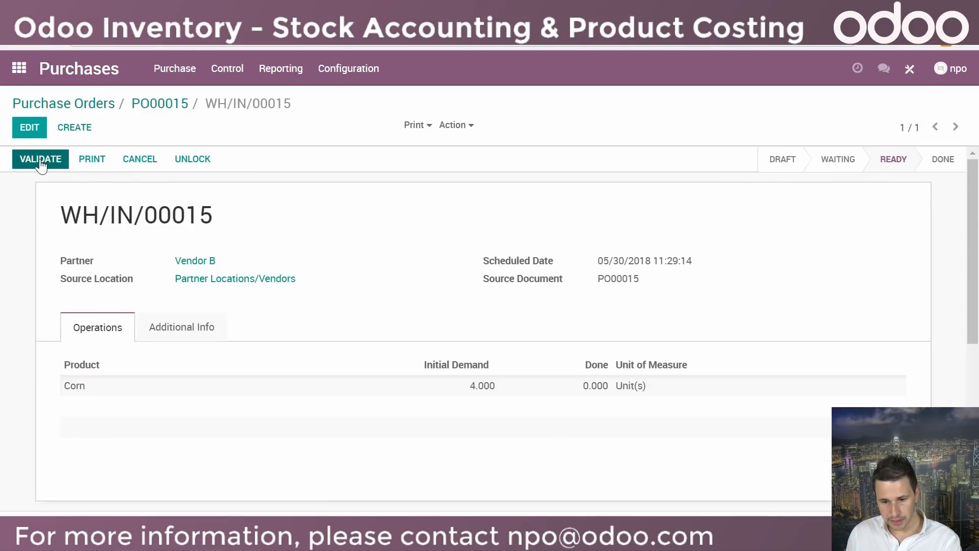
{"action": "left_click", "coordinate": [39, 157]}
{"action": "left_click", "coordinate": [149, 212]}
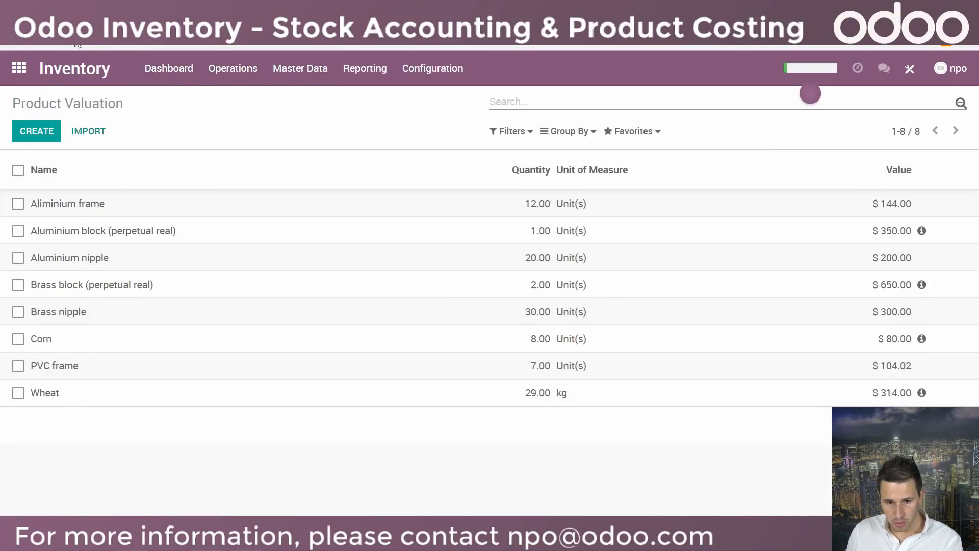
Reload the product valuation list in Inventory to check Corn's quantity and value
{"action": "left_click", "coordinate": [169, 69]}
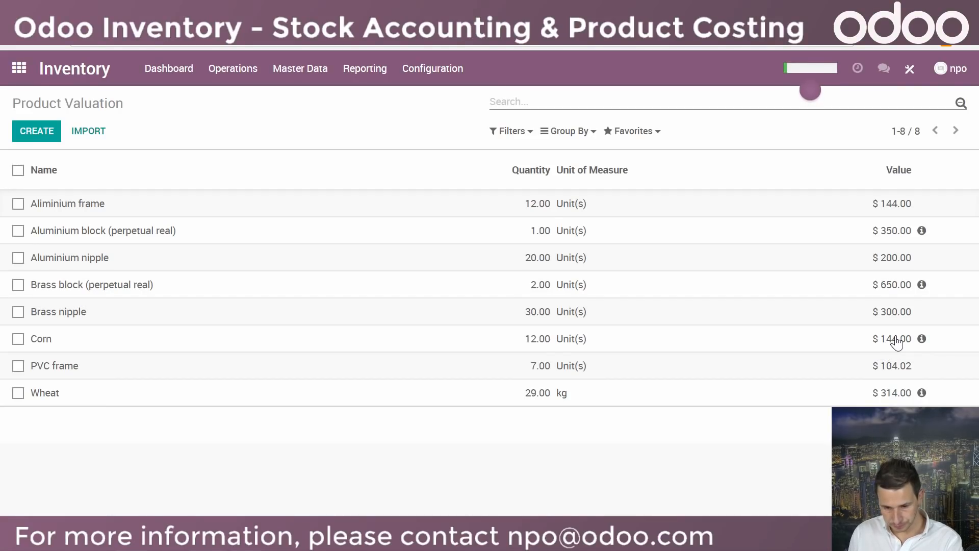
Examine Corn's valuation entries and its product cost, and compare them with the Real Price table in the slides
{"action": "left_click", "coordinate": [922, 339]}
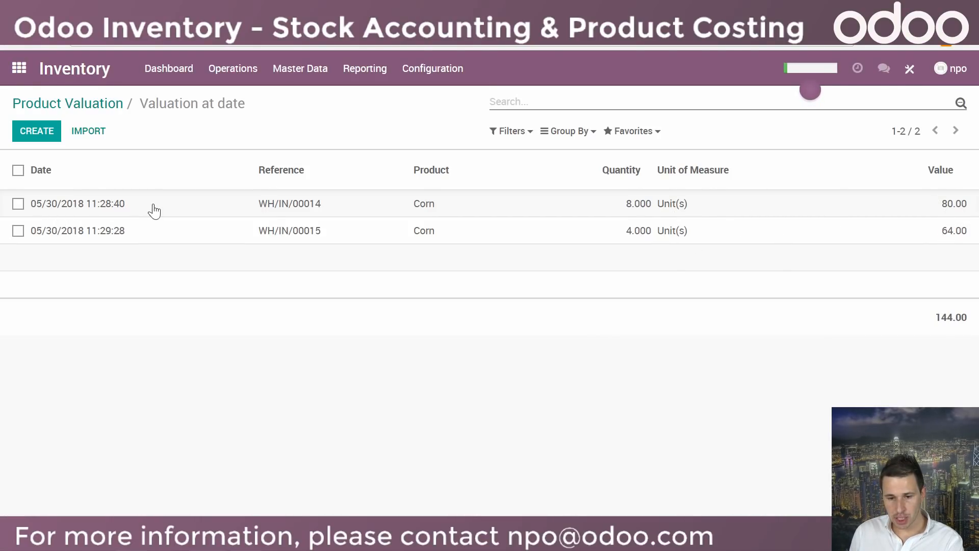
{"action": "left_click", "coordinate": [66, 105]}
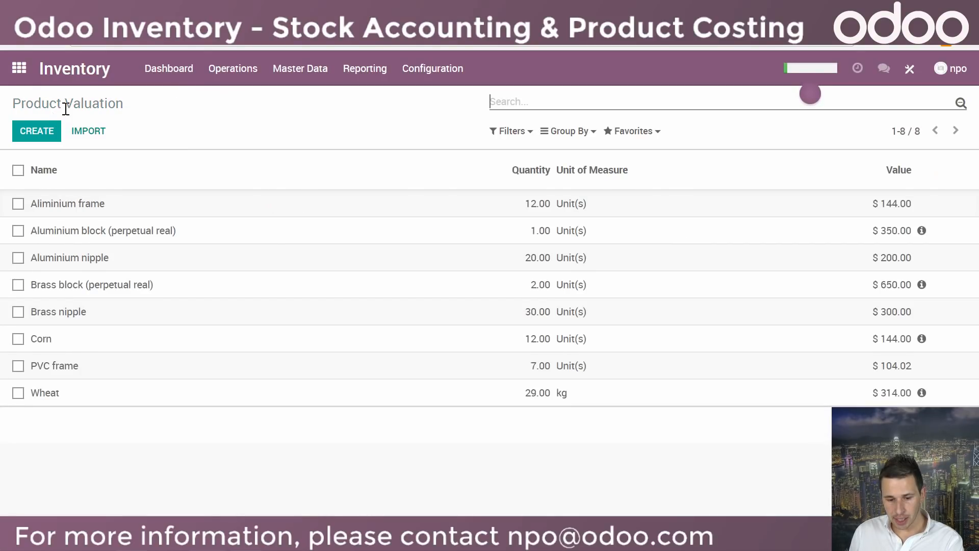
{"action": "left_click", "coordinate": [44, 340]}
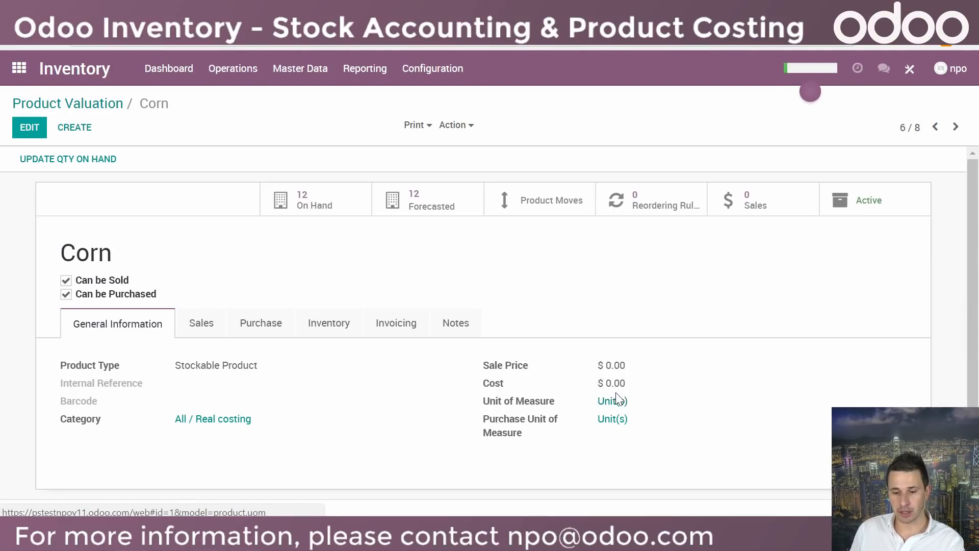
{"action": "key", "text": "ctrl+Tab"}
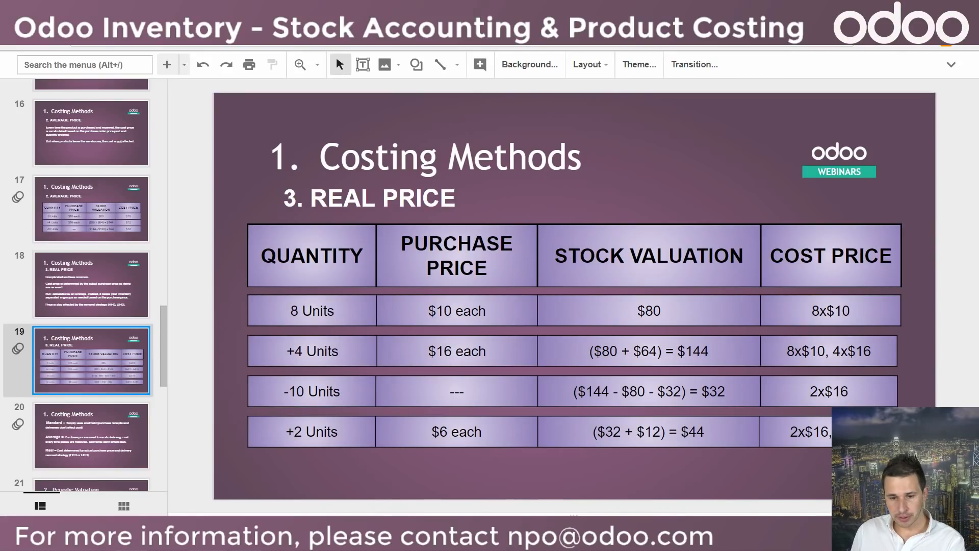
Create a sales quotation for Customer ABC with an order line for a newly created product named corn
{"action": "key", "text": "ctrl+Tab"}
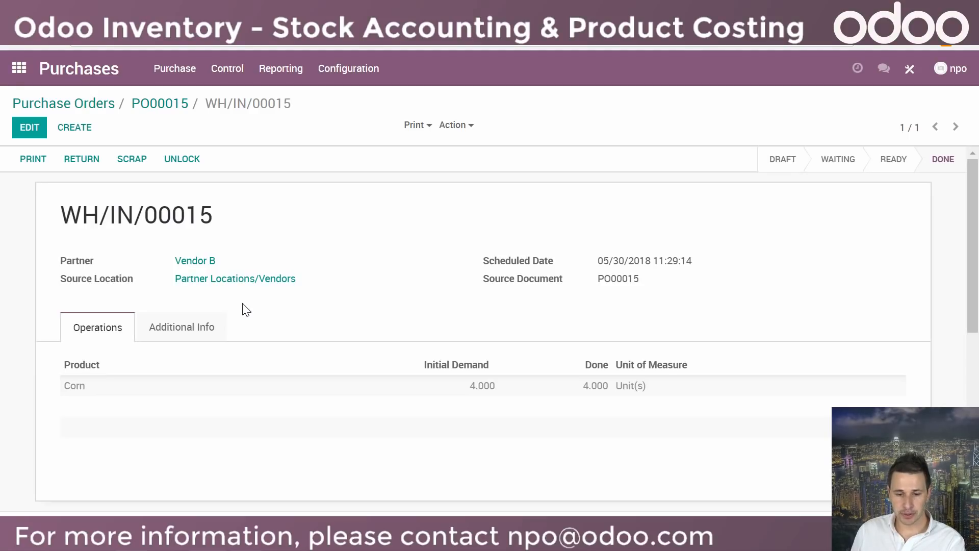
{"action": "left_click", "coordinate": [19, 68]}
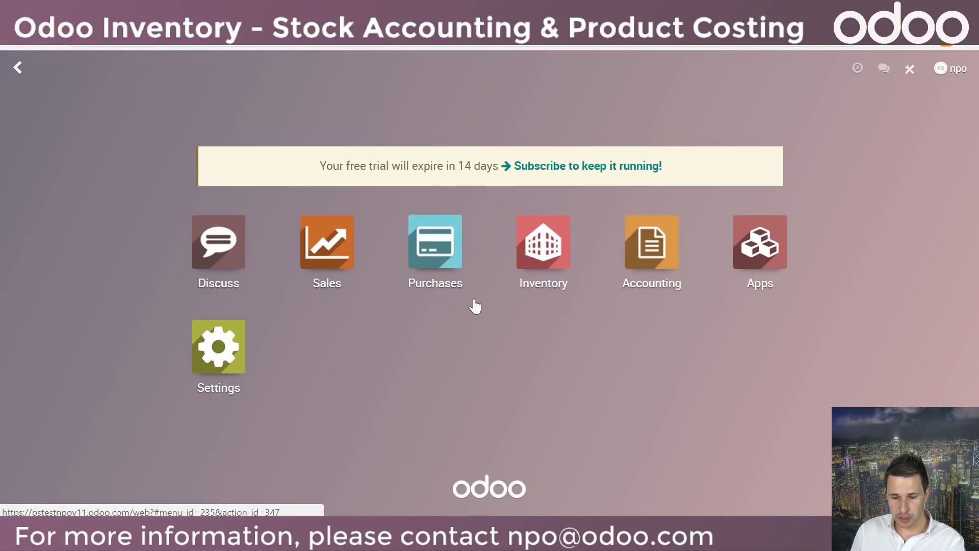
{"action": "left_click", "coordinate": [332, 265]}
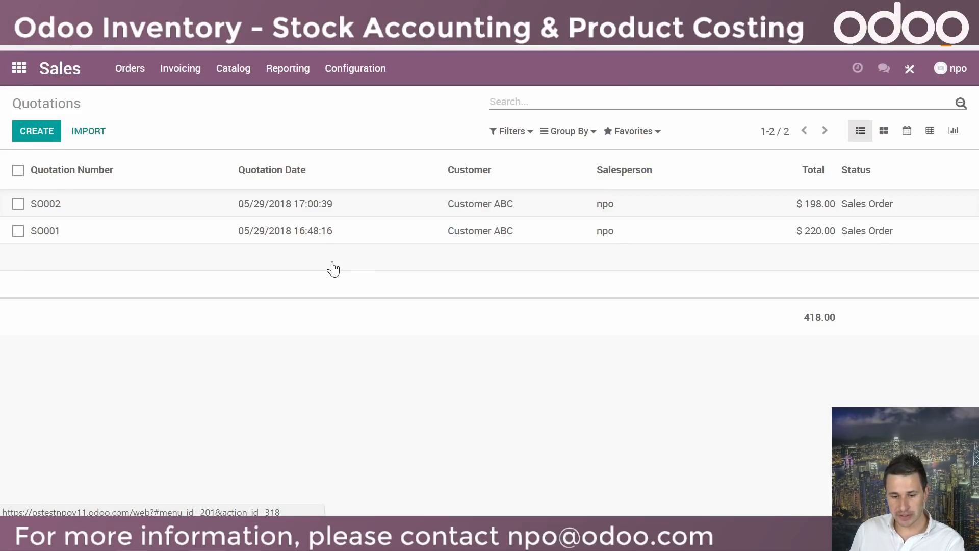
{"action": "left_click", "coordinate": [37, 131]}
{"action": "left_click", "coordinate": [210, 266]}
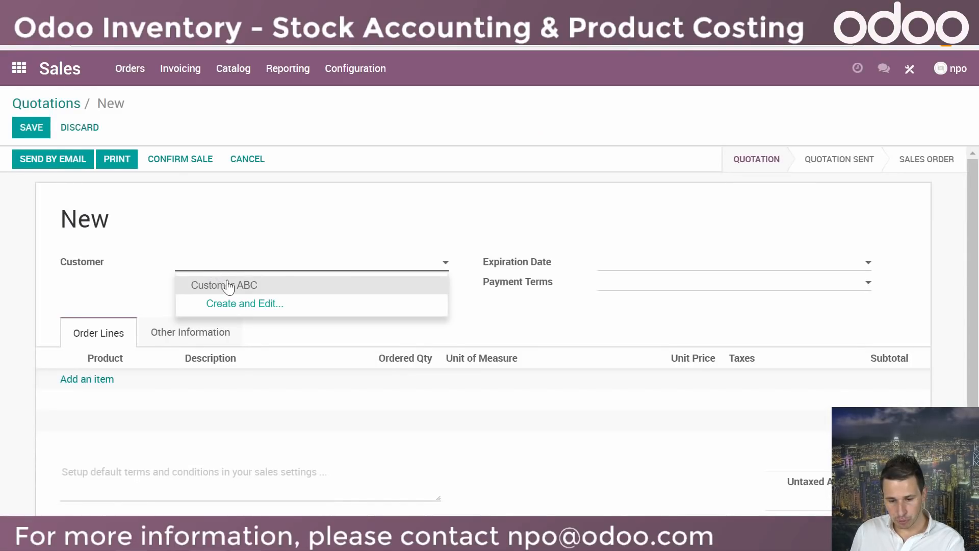
{"action": "left_click", "coordinate": [222, 285]}
{"action": "left_click", "coordinate": [95, 380]}
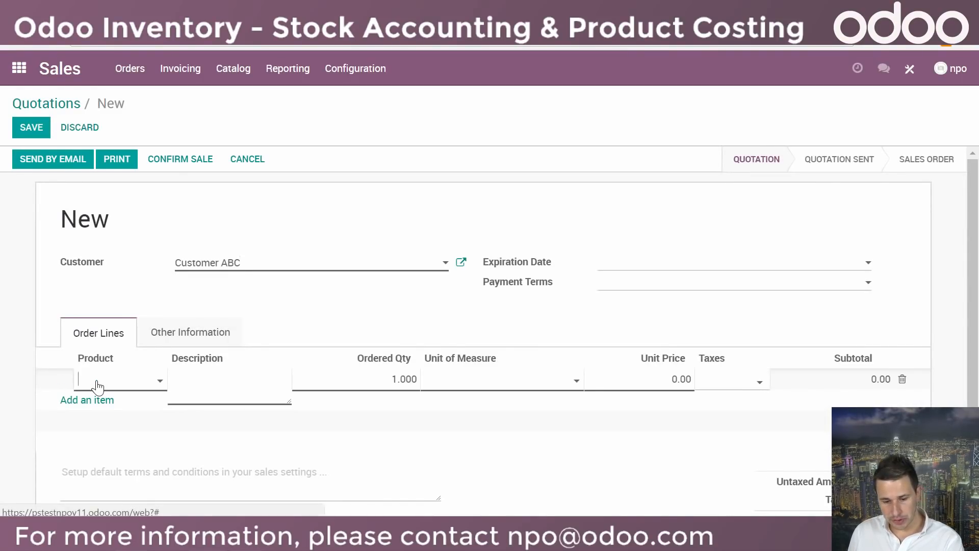
{"action": "type", "text": "corn"}
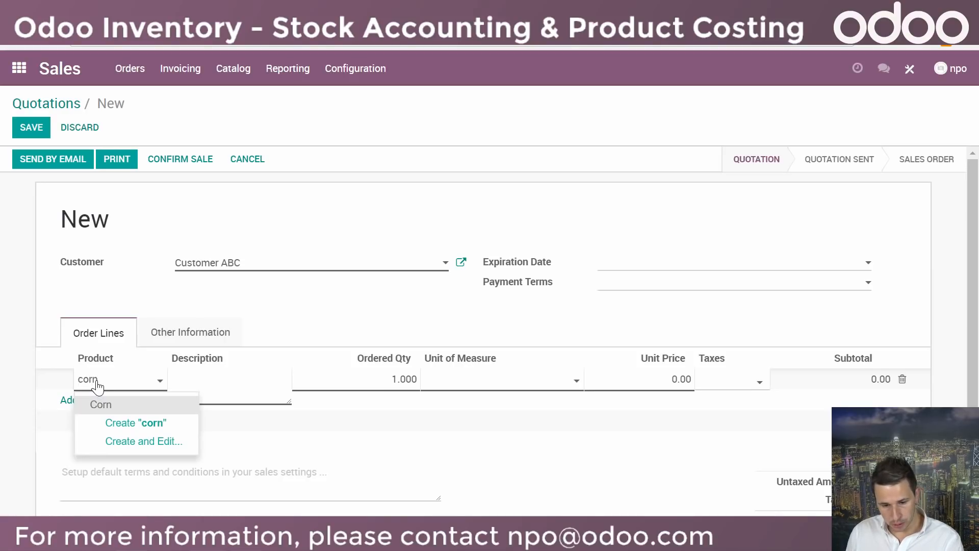
{"action": "left_click", "coordinate": [149, 421]}
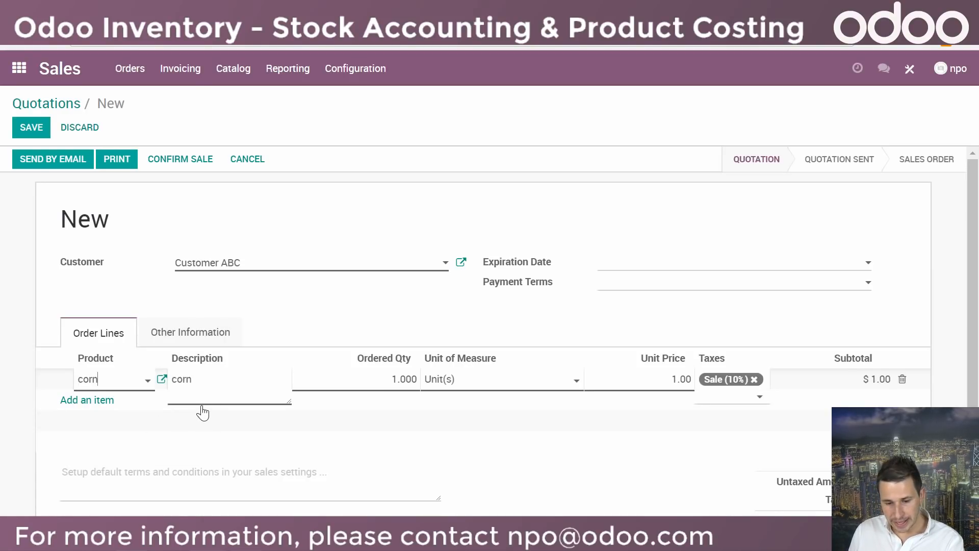
Set the corn line on the quotation to ordered quantity 12 and unit price 50
{"action": "left_click_drag", "start_coordinate": [371, 385], "coordinate": [426, 390]}
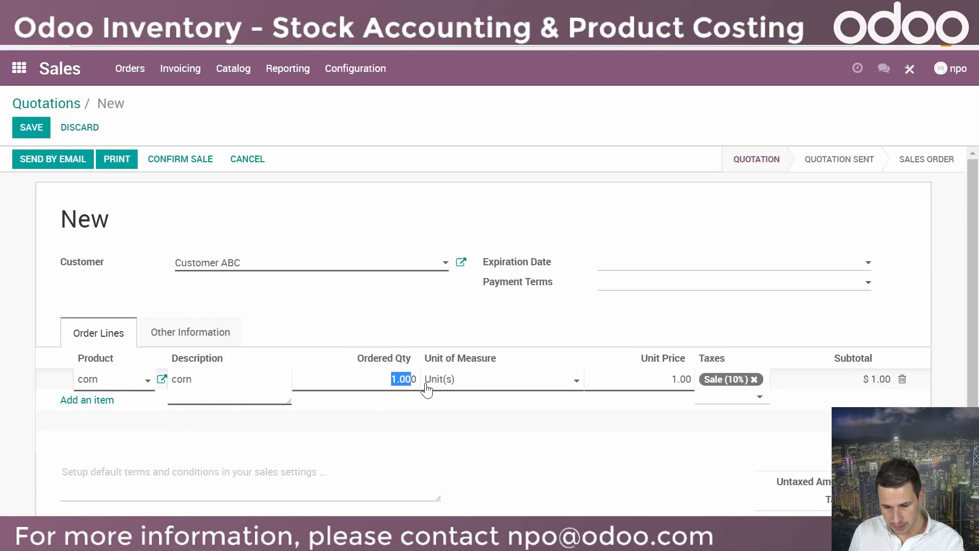
{"action": "type", "text": "12"}
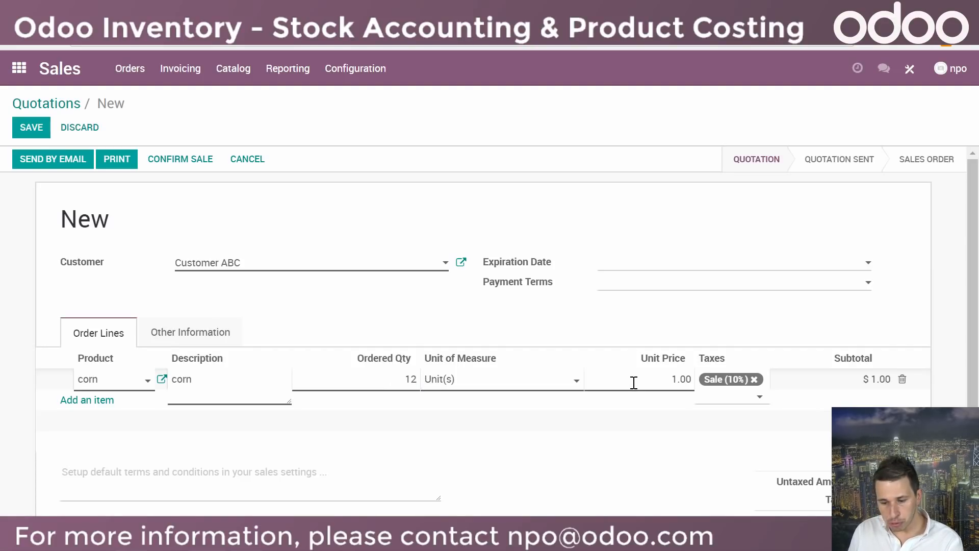
{"action": "left_click_drag", "start_coordinate": [634, 383], "coordinate": [696, 384]}
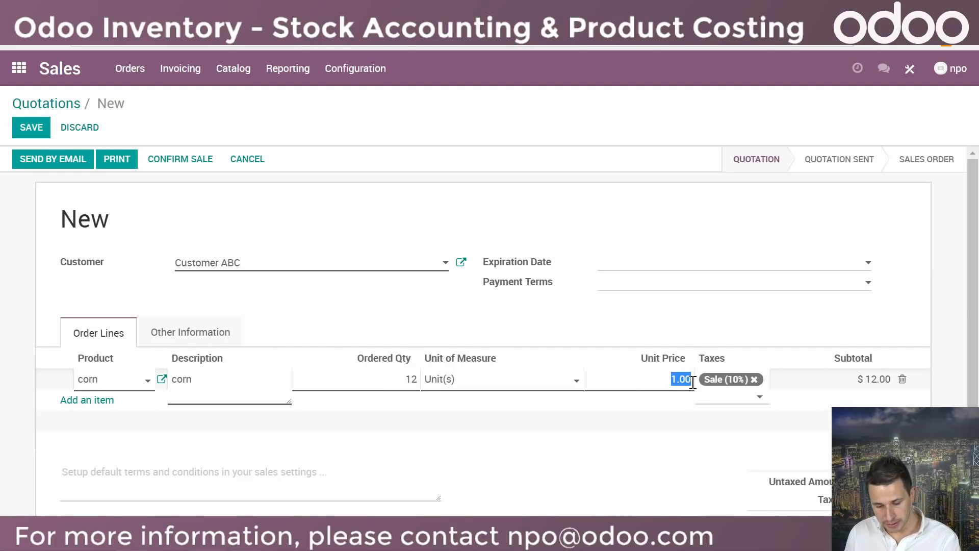
{"action": "type", "text": "50"}
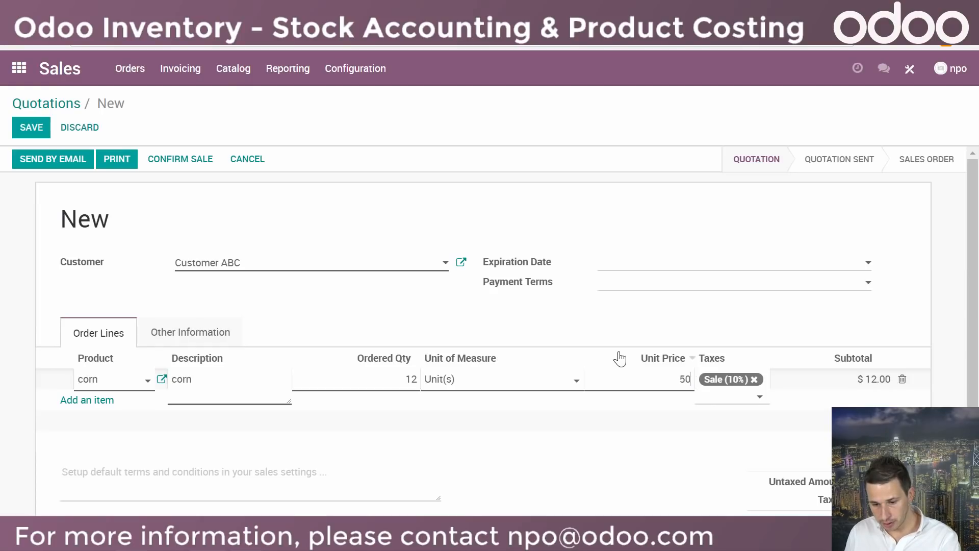
{"action": "left_click", "coordinate": [640, 320]}
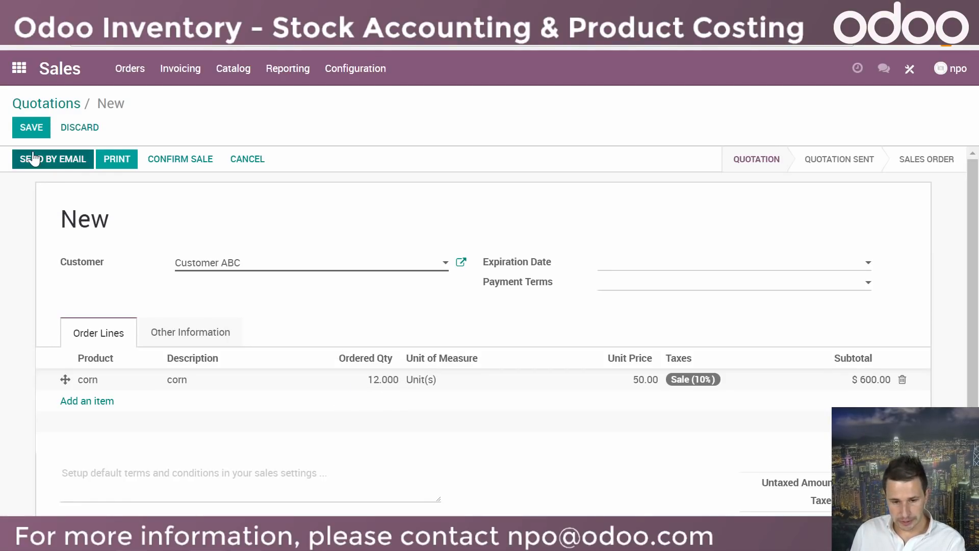
Confirm the corn sale and deliver all reserved units through an immediate transfer
{"action": "left_click", "coordinate": [176, 159]}
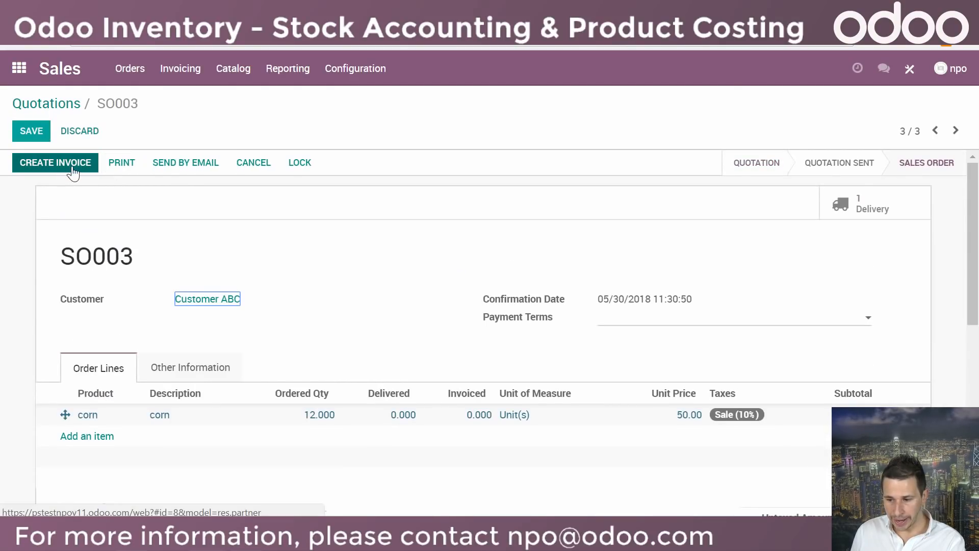
{"action": "left_click", "coordinate": [873, 208]}
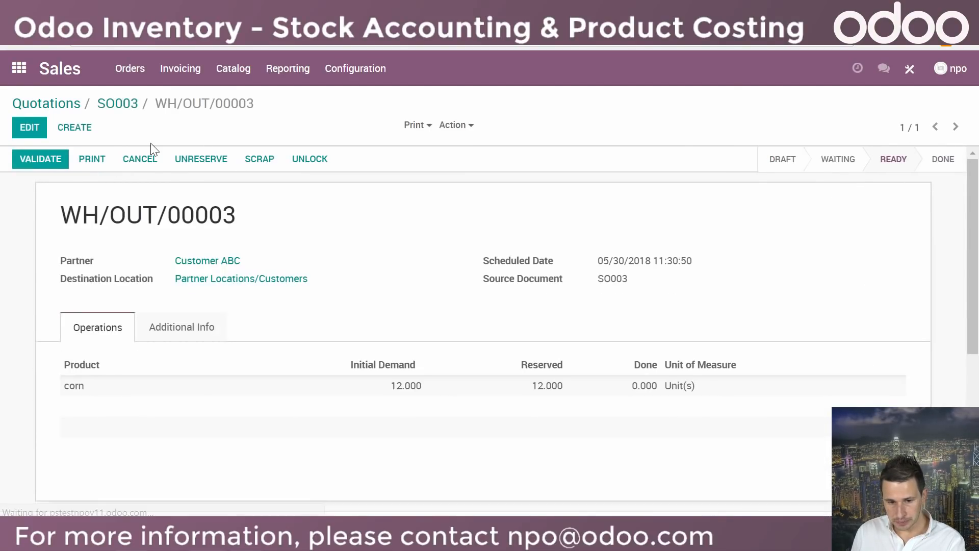
{"action": "left_click", "coordinate": [30, 161]}
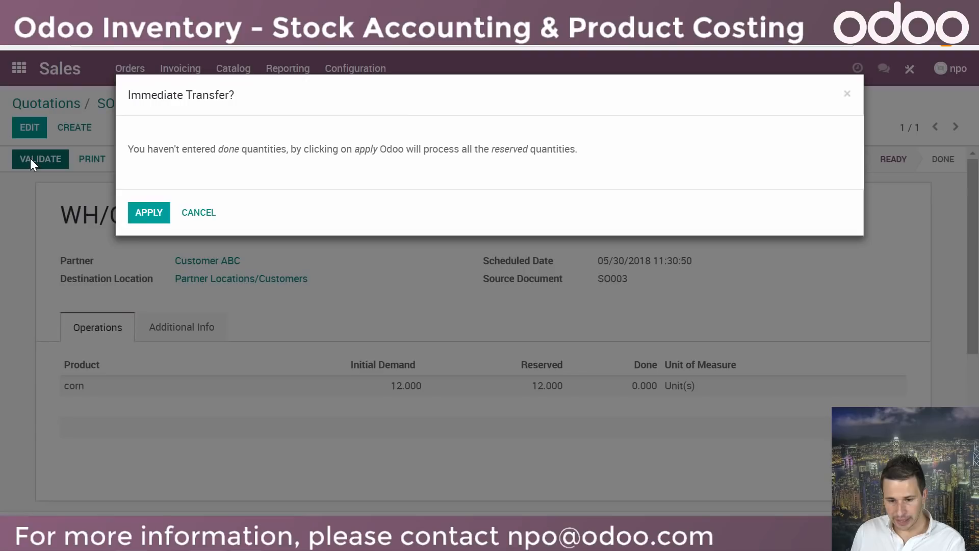
{"action": "left_click", "coordinate": [152, 217]}
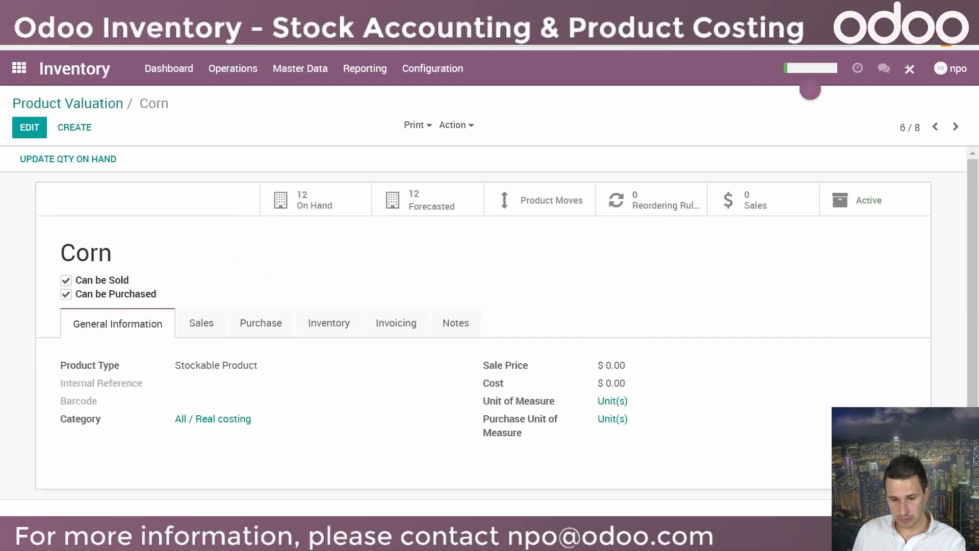
Reload the product valuation list and examine Corn's valuation entries and on-hand quantity following the delivery
{"action": "left_click", "coordinate": [51, 45]}
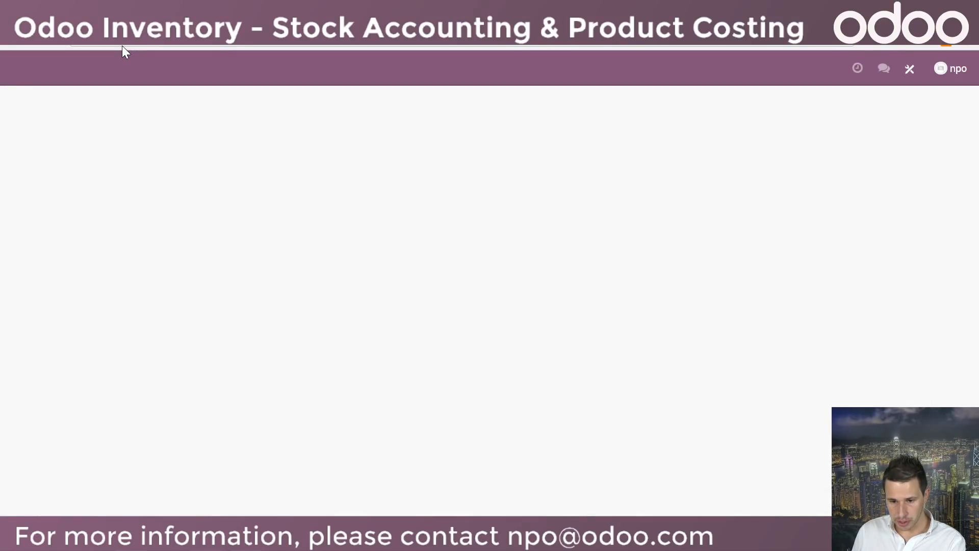
{"action": "left_click", "coordinate": [74, 102]}
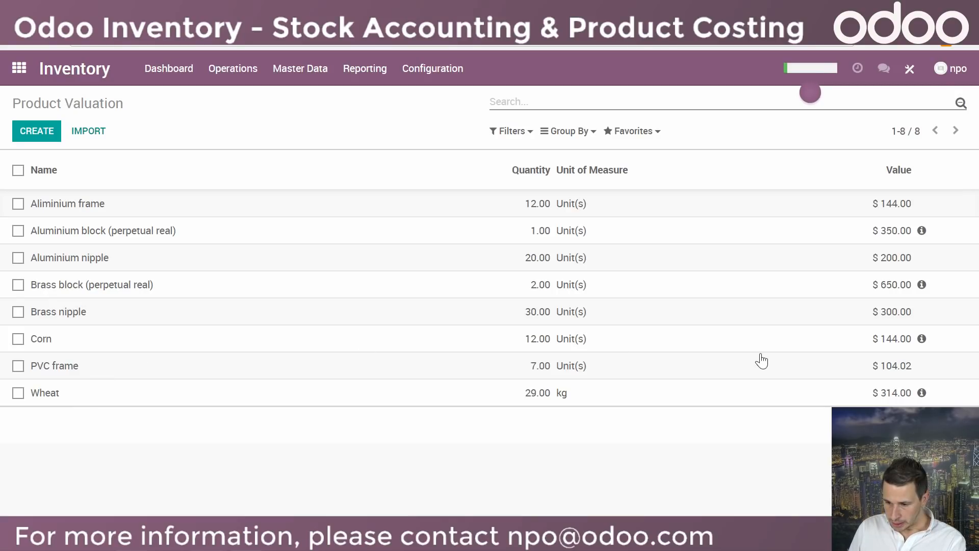
{"action": "left_click", "coordinate": [56, 46]}
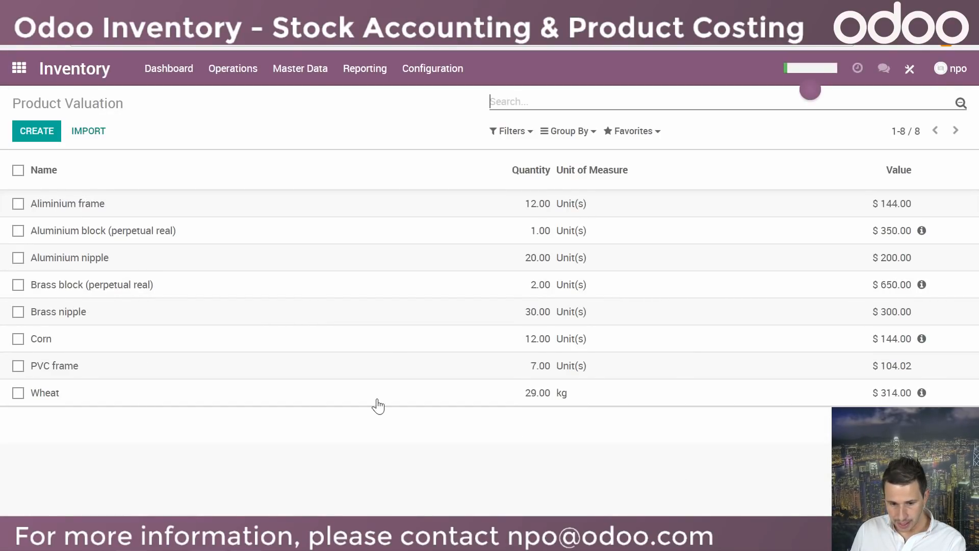
{"action": "left_click", "coordinate": [922, 339]}
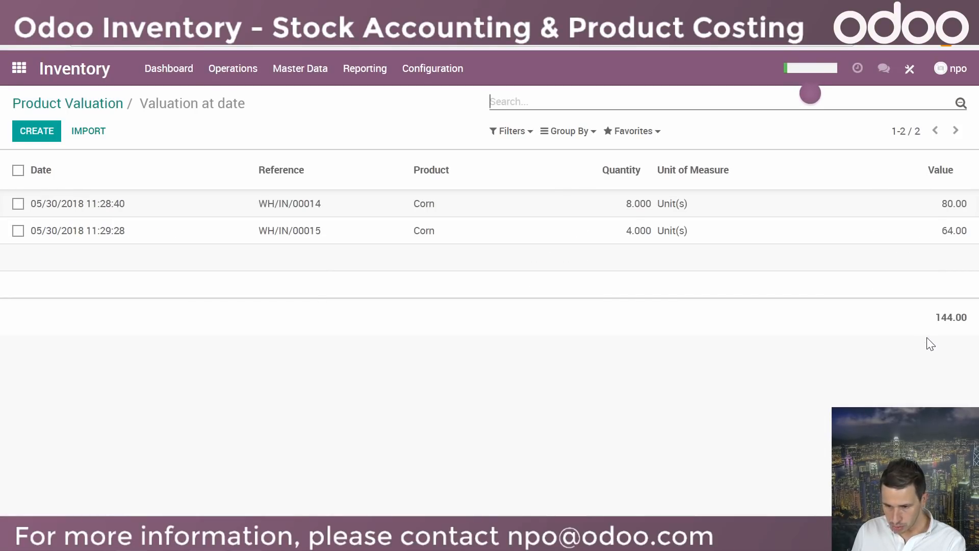
{"action": "left_click", "coordinate": [70, 104]}
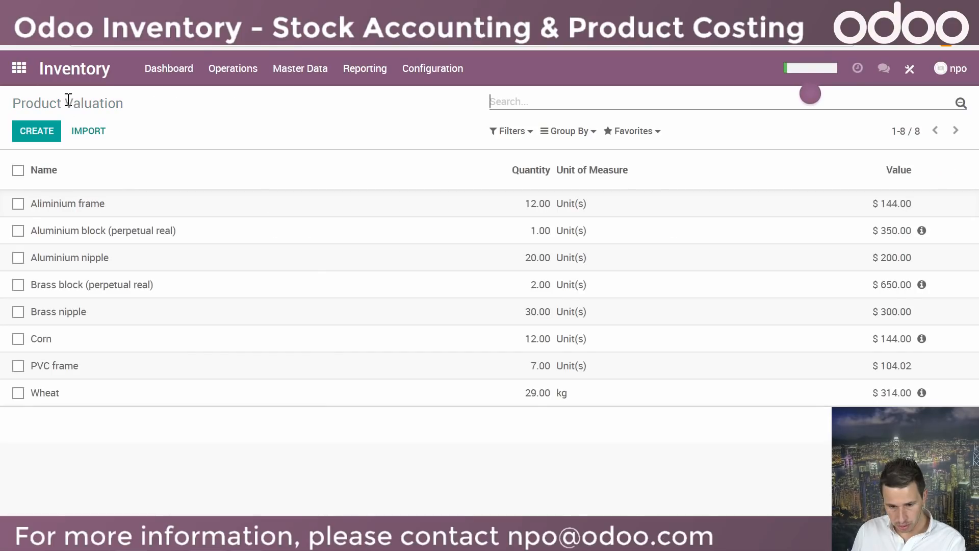
{"action": "left_click", "coordinate": [40, 341]}
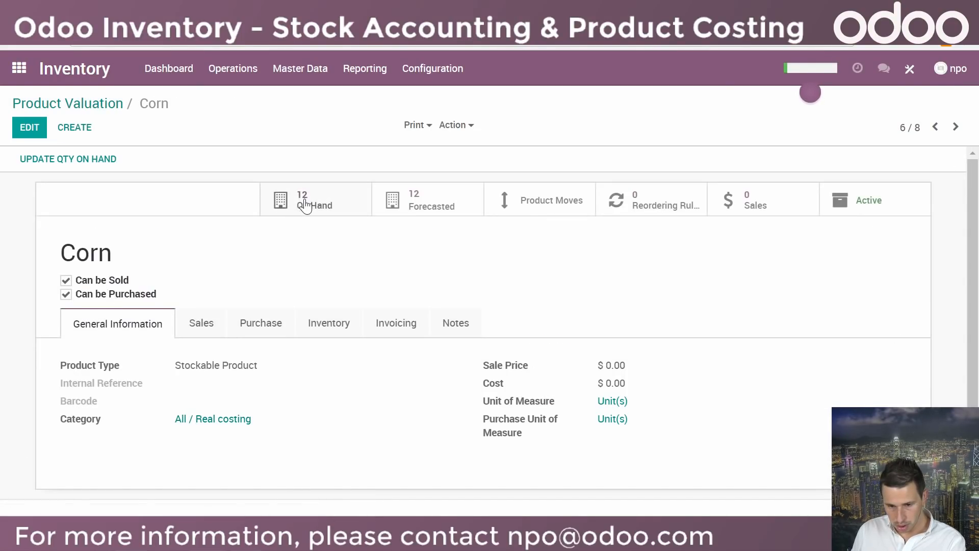
Open the latest delivery order in Inventory and inspect the stock move of its corn line
{"action": "left_click", "coordinate": [19, 68]}
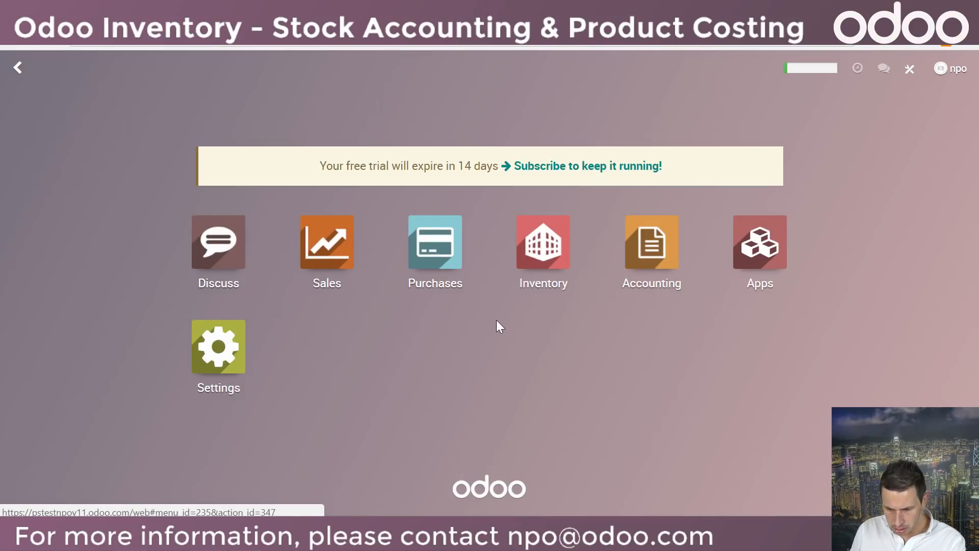
{"action": "left_click", "coordinate": [553, 275]}
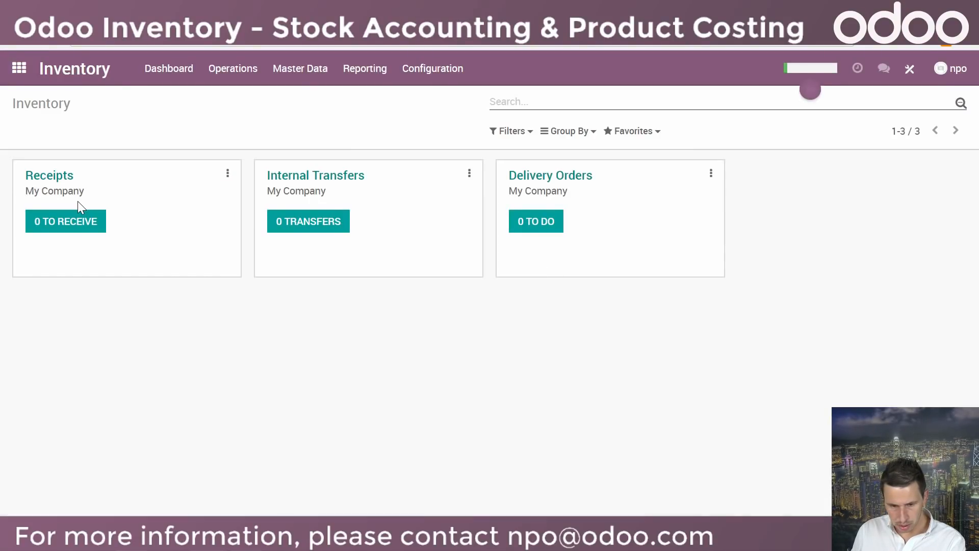
{"action": "left_click", "coordinate": [518, 228]}
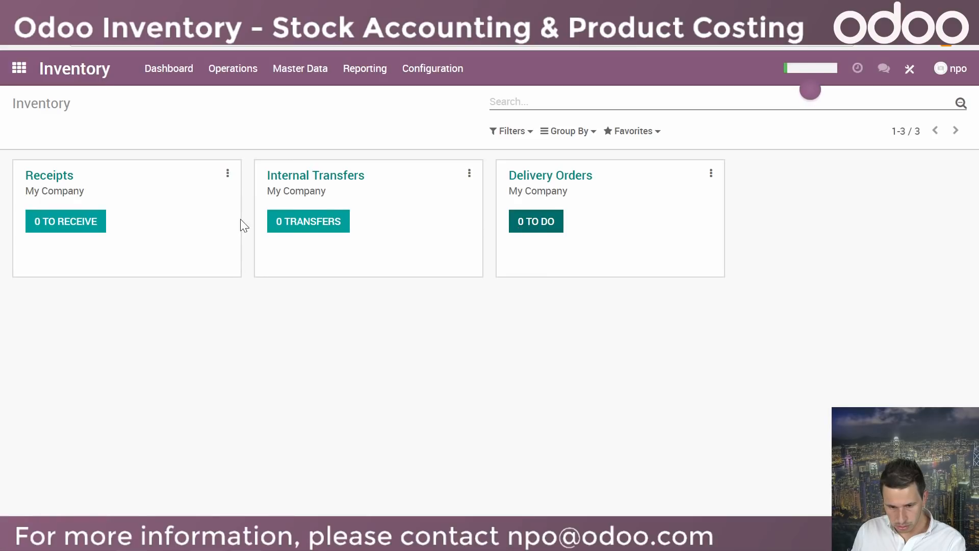
{"action": "left_click", "coordinate": [765, 102]}
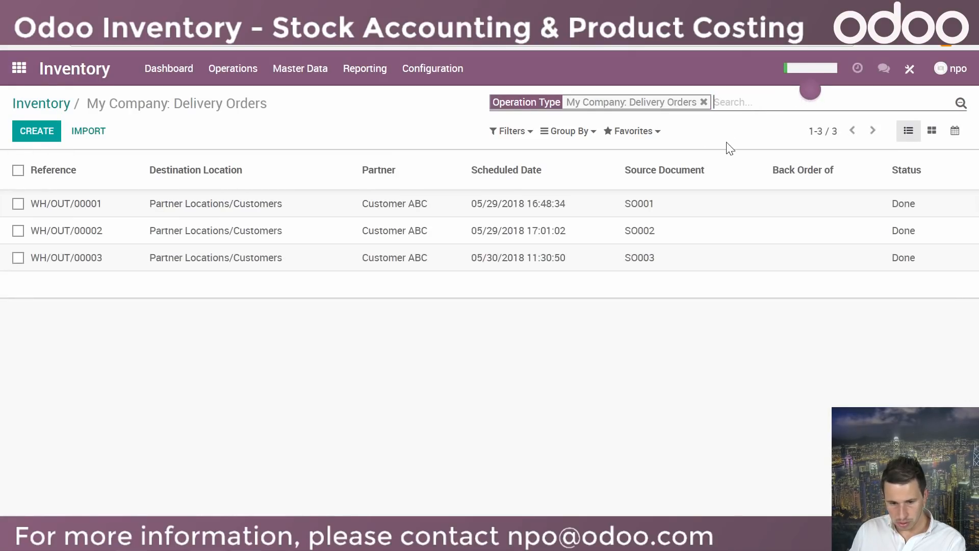
{"action": "left_click", "coordinate": [580, 259]}
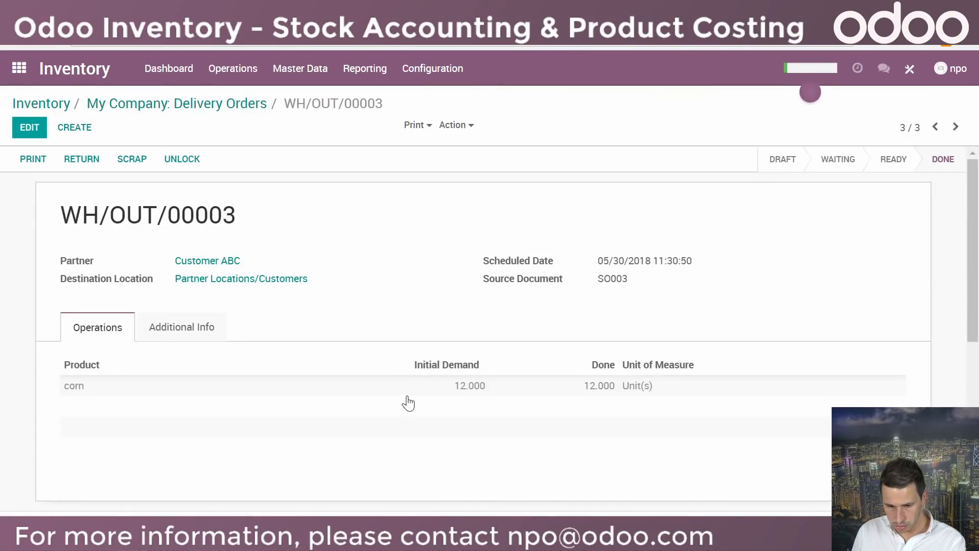
{"action": "left_click", "coordinate": [75, 386]}
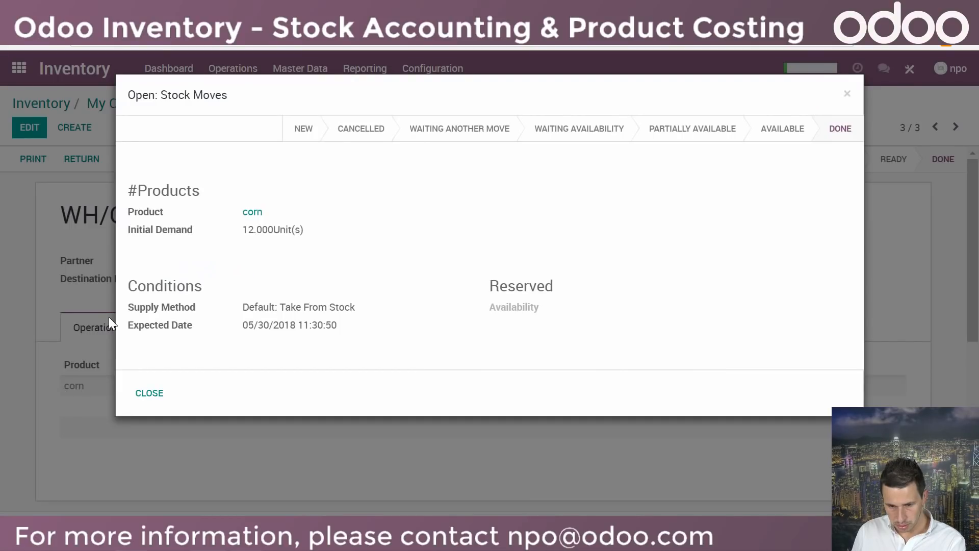
{"action": "left_click", "coordinate": [847, 94]}
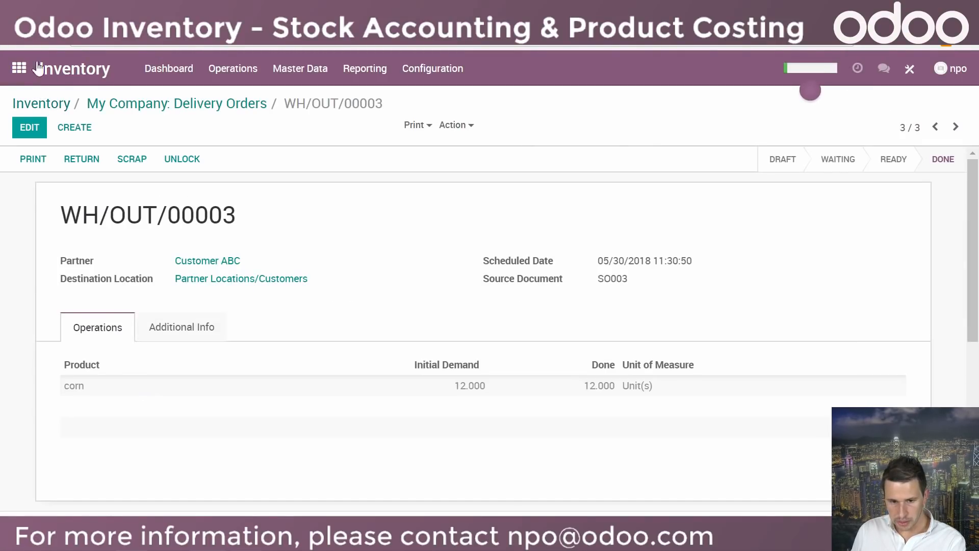
Create a new sales quotation for Customer ABC with an order line for the product Corn
{"action": "left_click", "coordinate": [20, 68]}
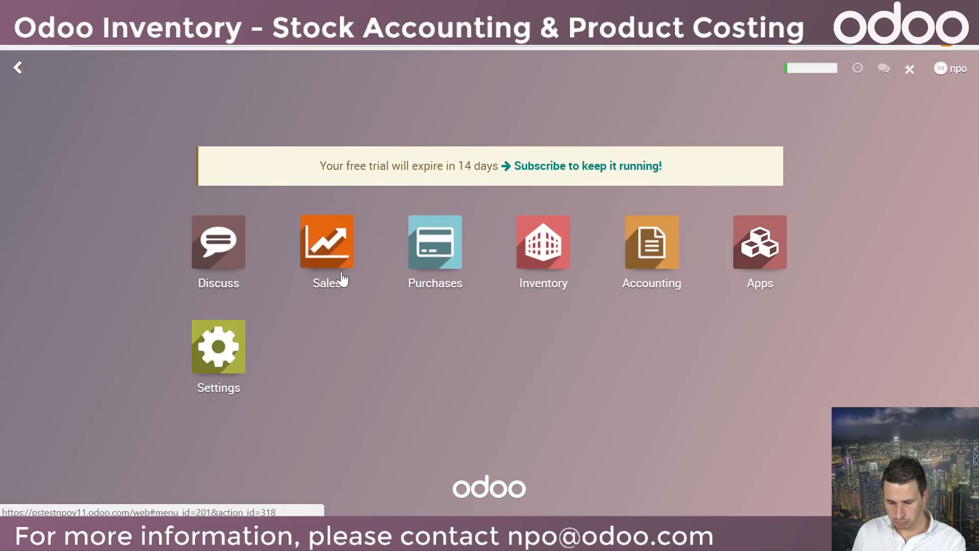
{"action": "left_click", "coordinate": [341, 279]}
{"action": "left_click", "coordinate": [36, 131]}
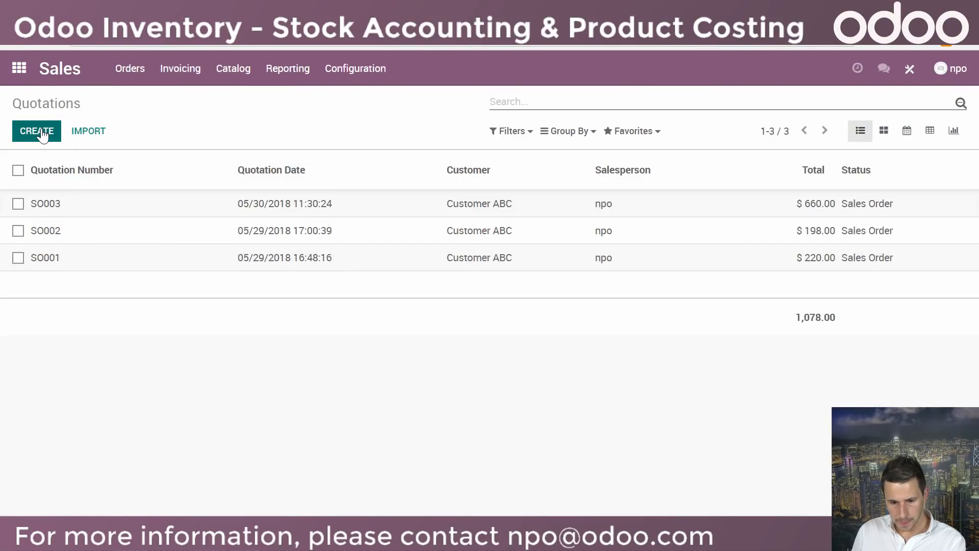
{"action": "left_click", "coordinate": [207, 263]}
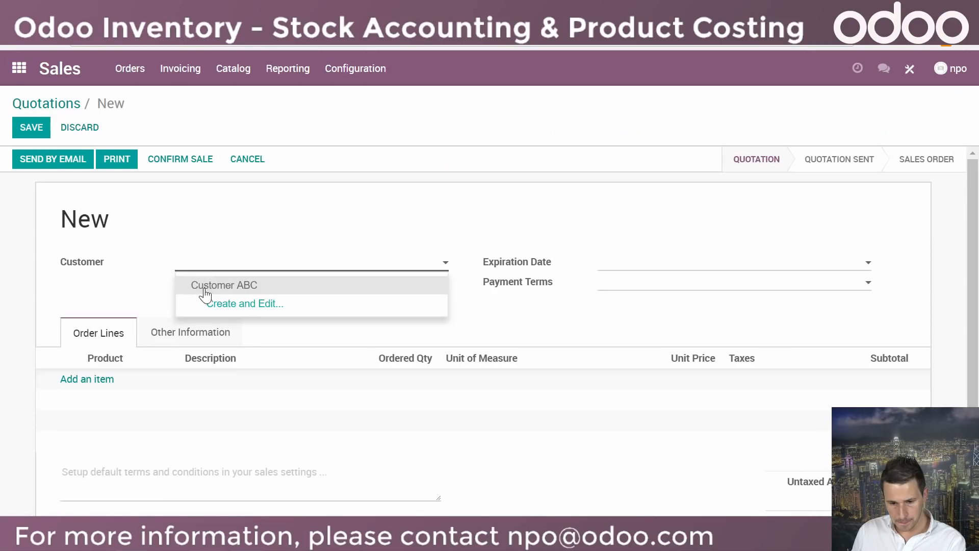
{"action": "left_click", "coordinate": [212, 284]}
{"action": "left_click", "coordinate": [87, 387]}
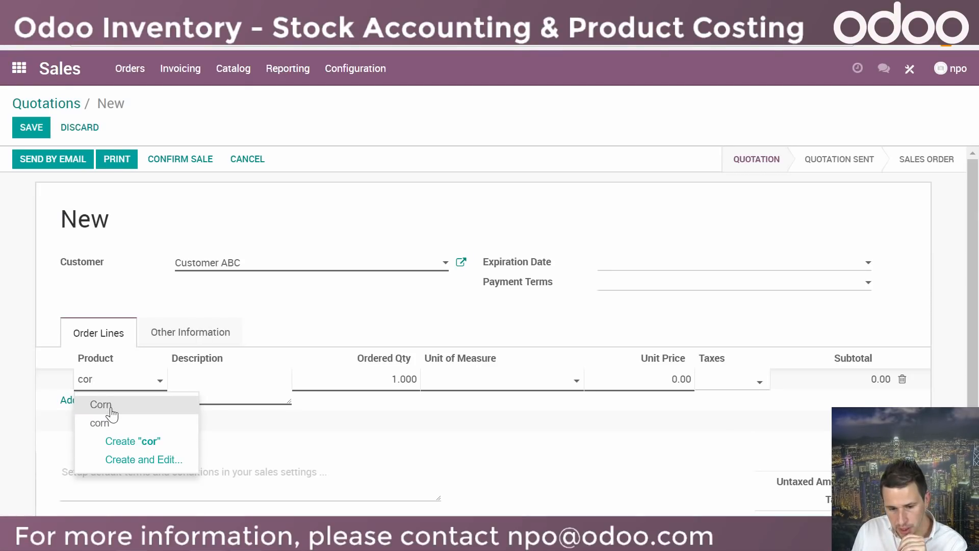
{"action": "left_click", "coordinate": [110, 408]}
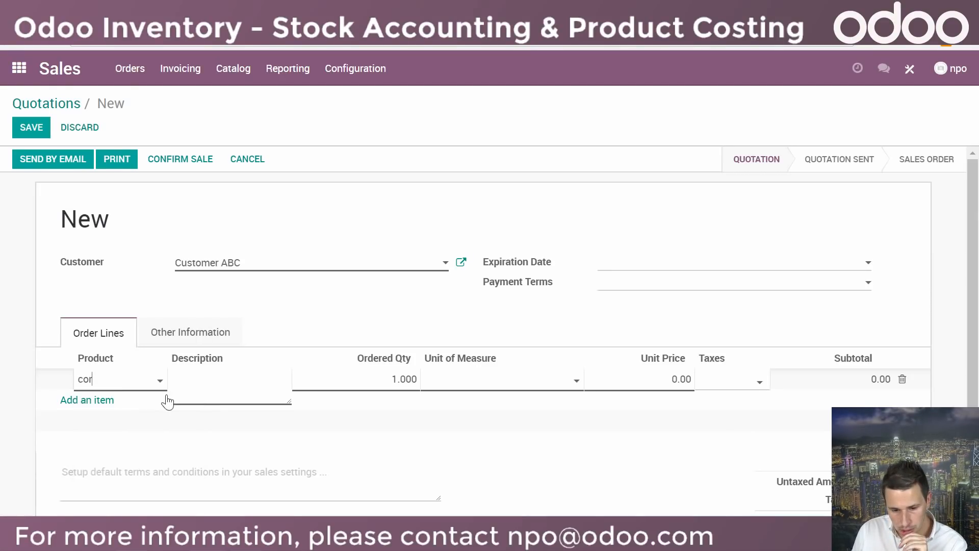
Try to set the ordered quantity of the Corn line to 20
{"action": "left_click", "coordinate": [359, 376]}
{"action": "type", "text": "20"}
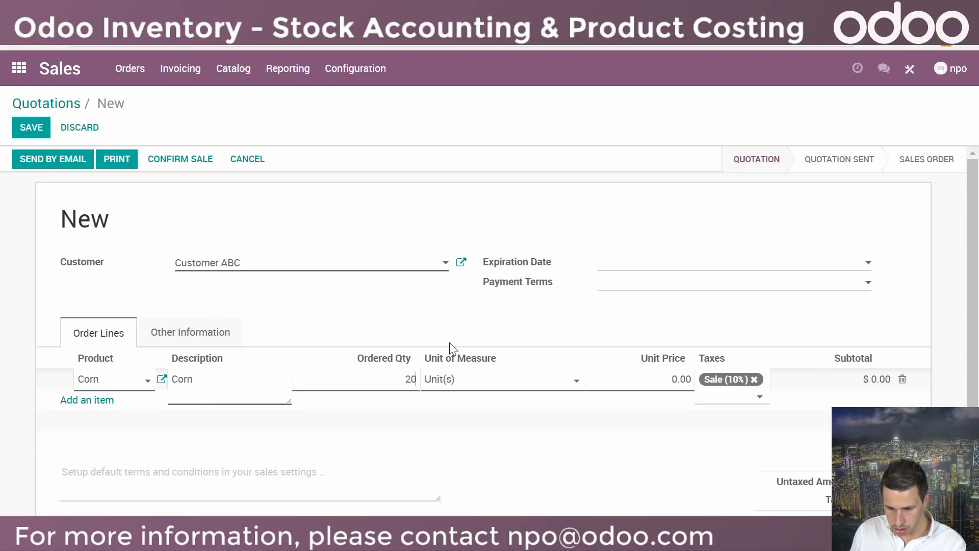
{"action": "left_click", "coordinate": [398, 323]}
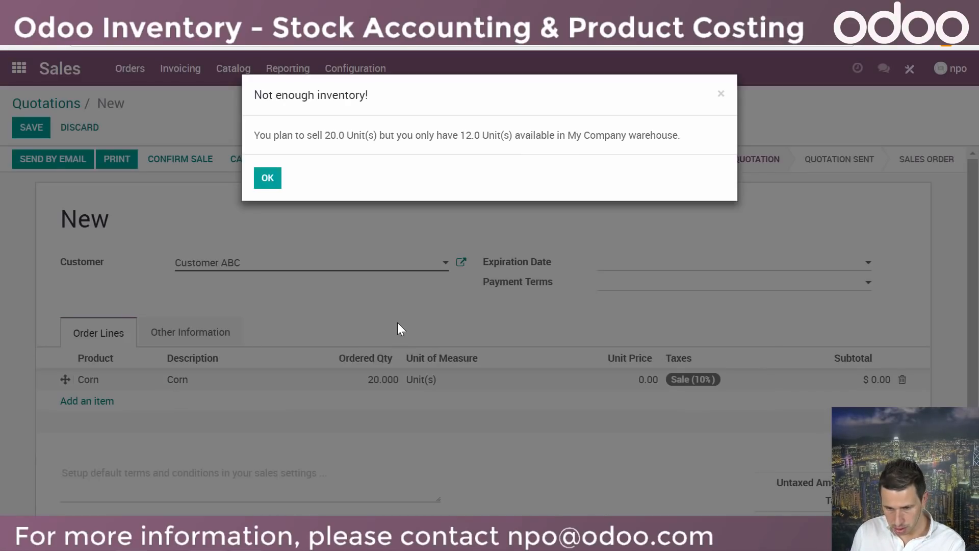
{"action": "left_click", "coordinate": [268, 178]}
Set the Corn line on the quotation to ordered quantity 10 and unit price 30
{"action": "left_click", "coordinate": [372, 381]}
{"action": "key", "text": "BackSpace"}
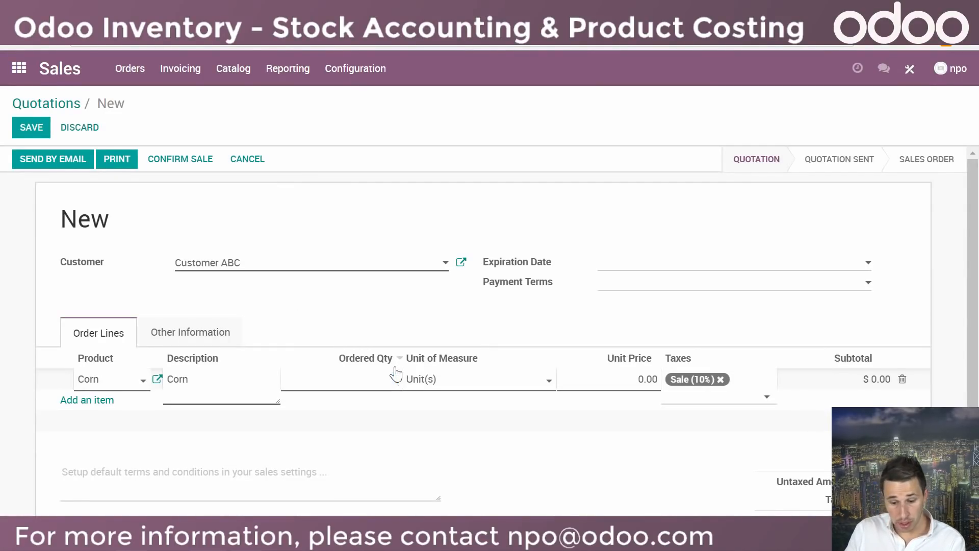
{"action": "type", "text": "10"}
{"action": "left_click", "coordinate": [351, 322]}
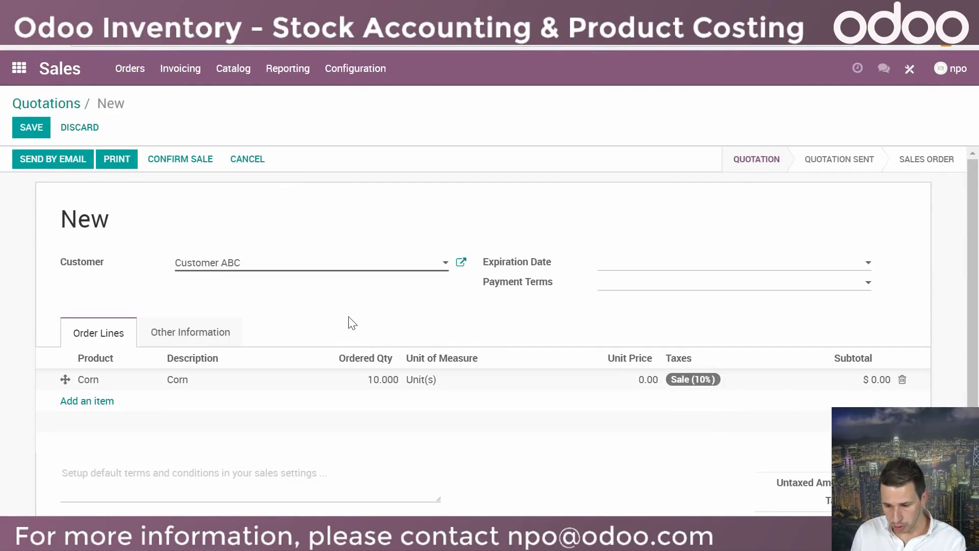
{"action": "left_click", "coordinate": [649, 386]}
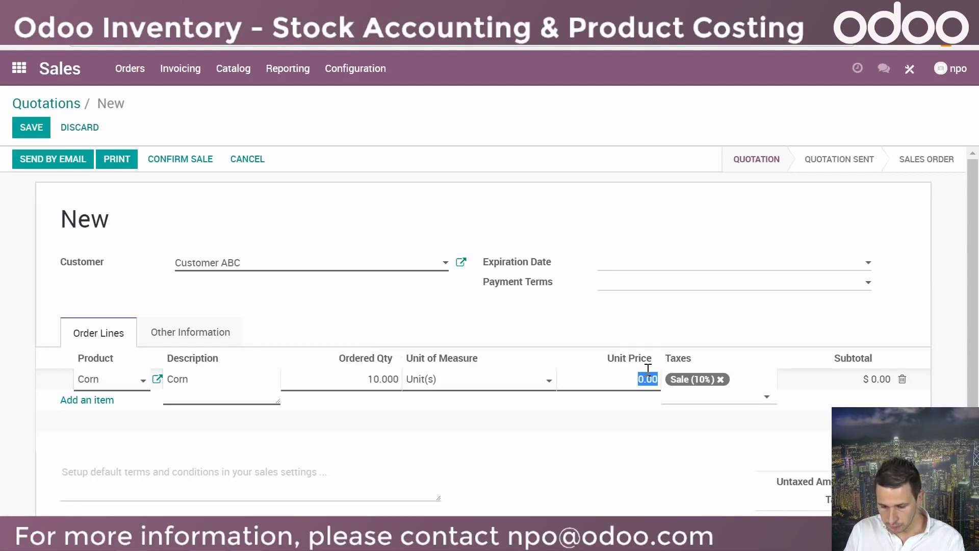
{"action": "type", "text": "30"}
Confirm the Corn sale and validate its delivery order with an immediate transfer of all reserved units
{"action": "left_click", "coordinate": [182, 161]}
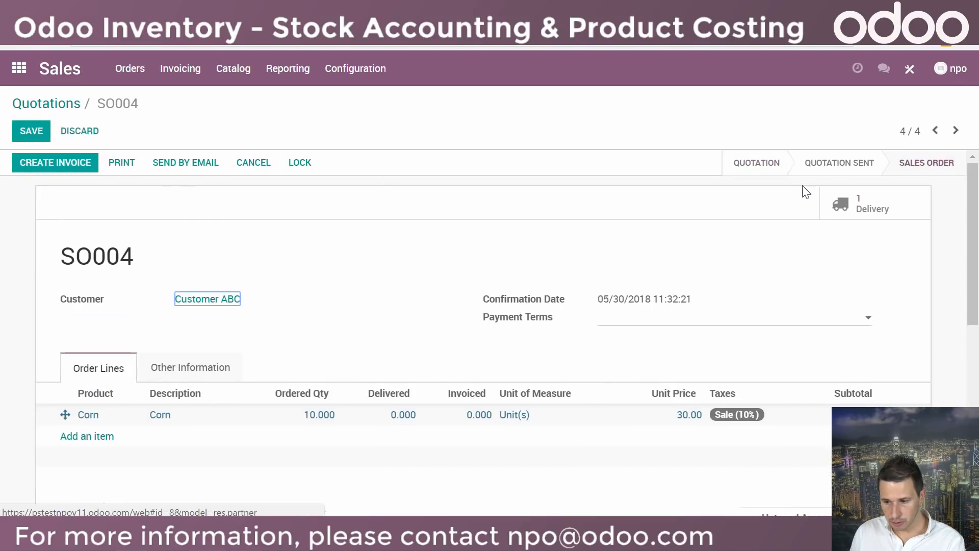
{"action": "left_click", "coordinate": [869, 209]}
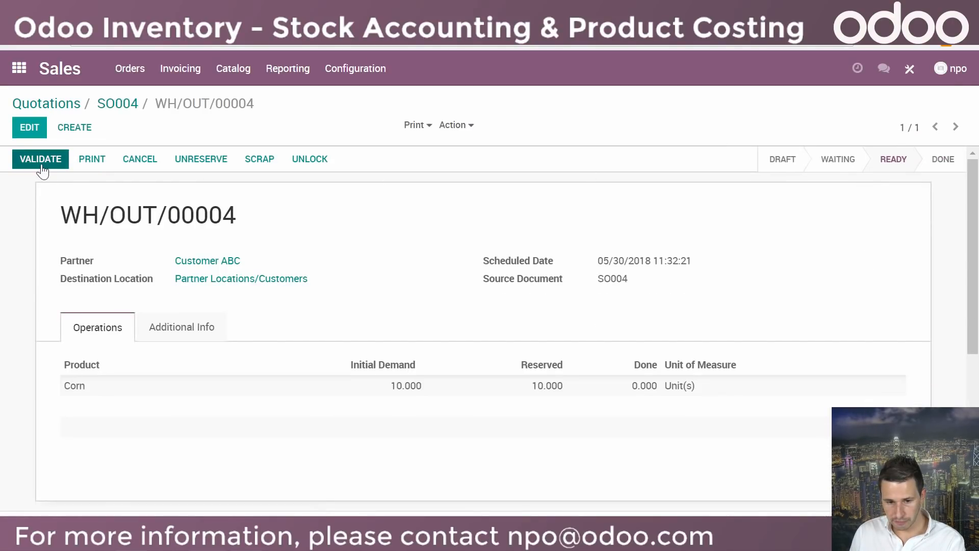
{"action": "left_click", "coordinate": [36, 159]}
{"action": "left_click", "coordinate": [148, 212]}
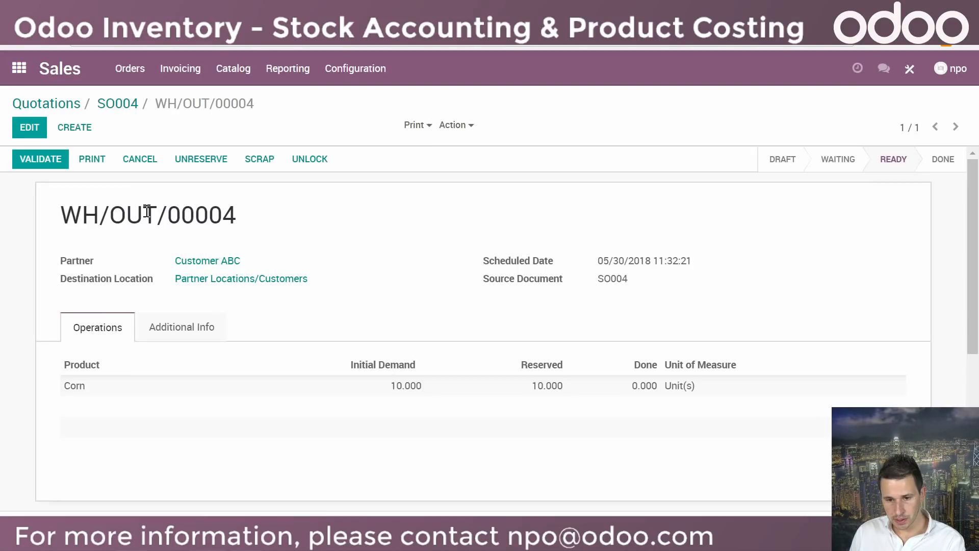
Retrieve the inventory valuation report for the current inventory and examine Corn's quantity and value
{"action": "left_click", "coordinate": [281, 72]}
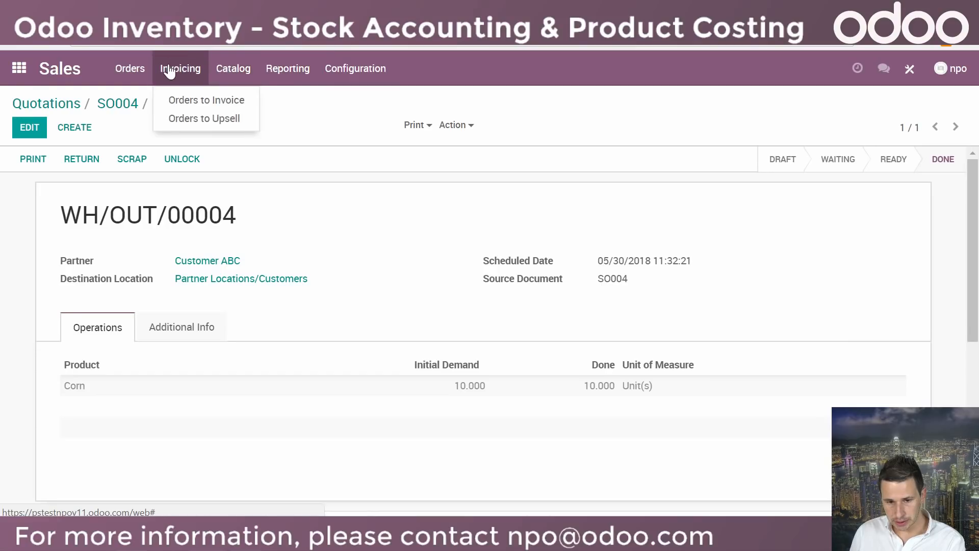
{"action": "left_click", "coordinate": [19, 68]}
{"action": "left_click", "coordinate": [560, 280]}
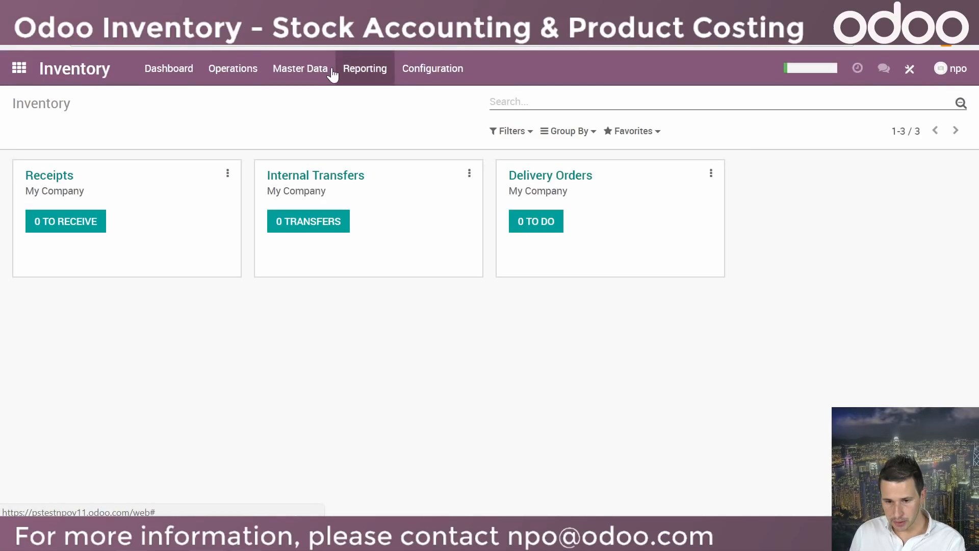
{"action": "left_click", "coordinate": [352, 70]}
{"action": "left_click", "coordinate": [374, 120]}
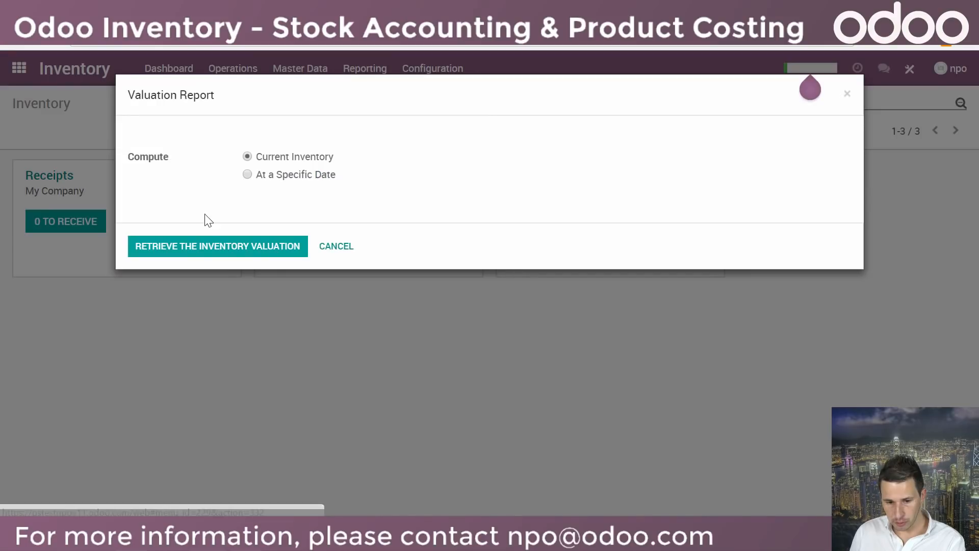
{"action": "left_click", "coordinate": [219, 249]}
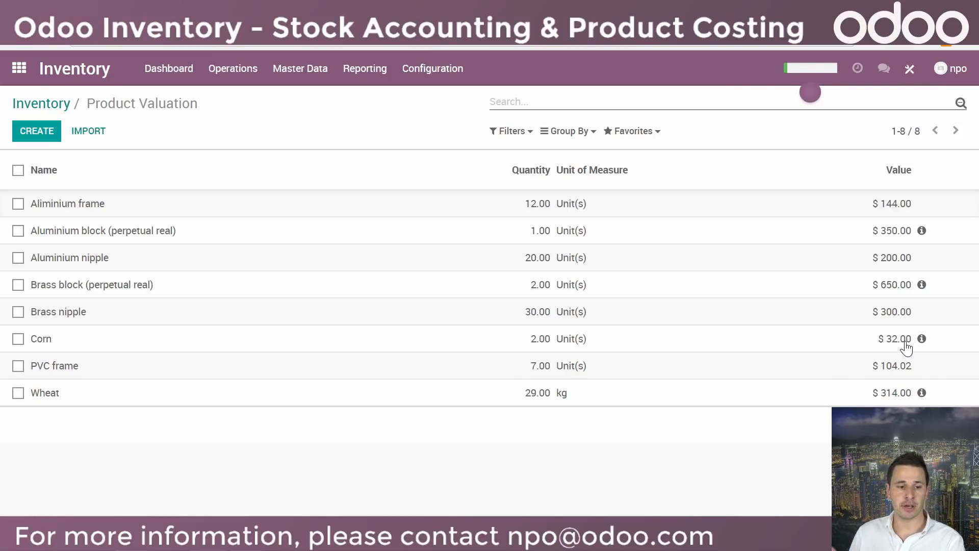
Switch to the Google Slides presentation and view the slide summarising the Standard, Average and Real costing methods
{"action": "key", "text": "alt+Tab"}
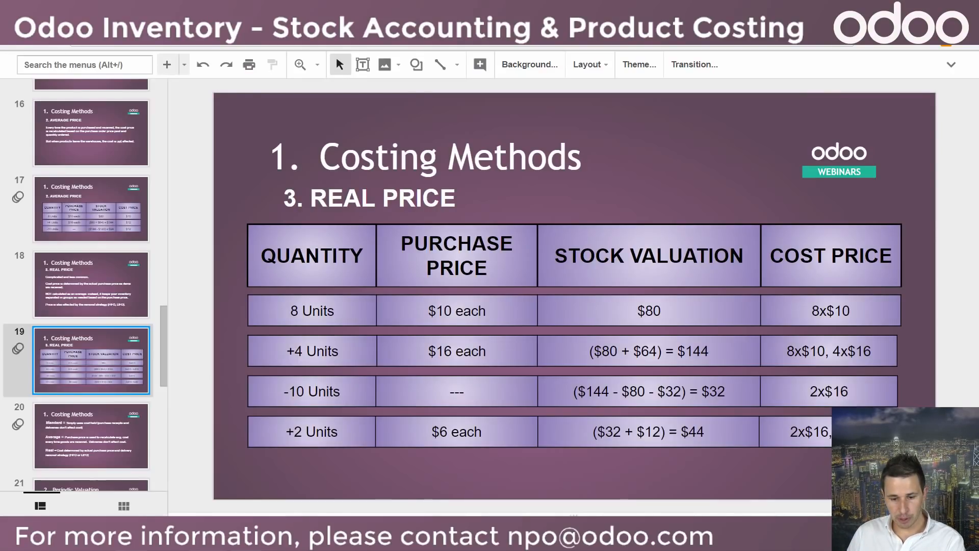
{"action": "left_click", "coordinate": [105, 411]}
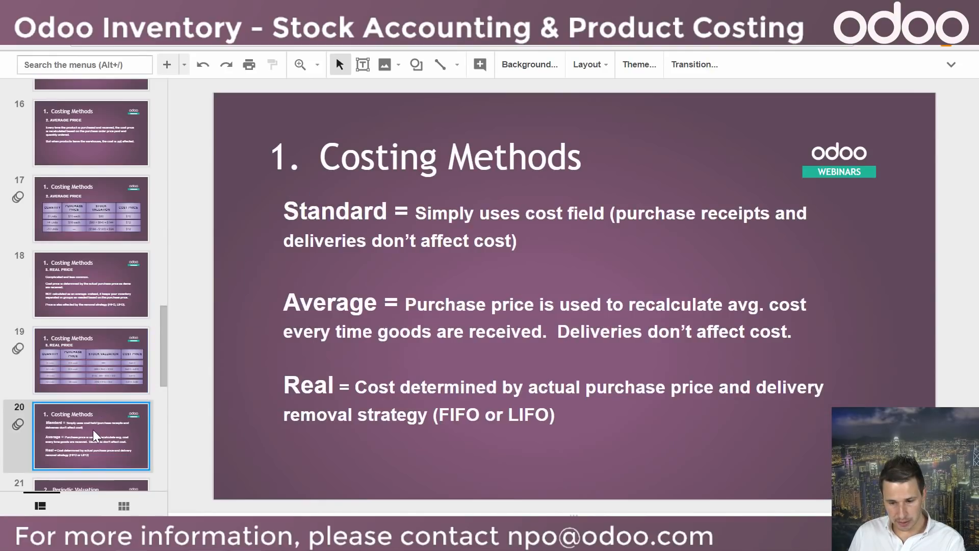
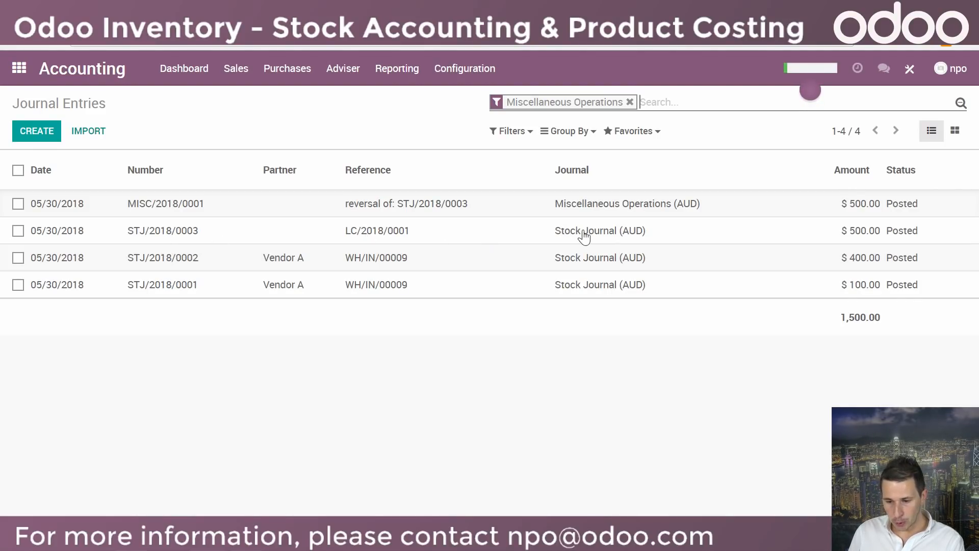
Remove the Miscellaneous Operations filter from the journal entries list and review all entries
{"action": "left_click", "coordinate": [629, 102]}
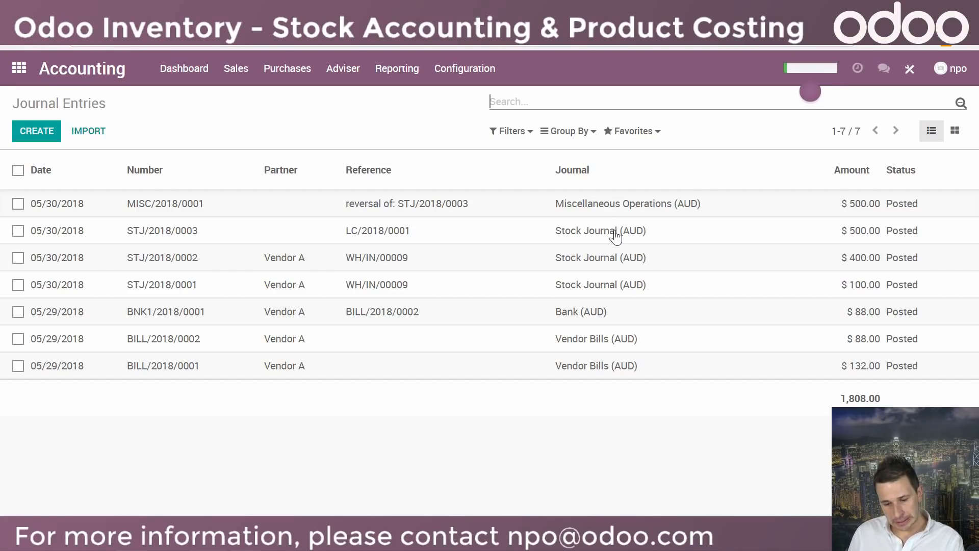
Open the latest Corn purchase order, PO00015, from the purchase orders list
{"action": "left_click", "coordinate": [37, 68]}
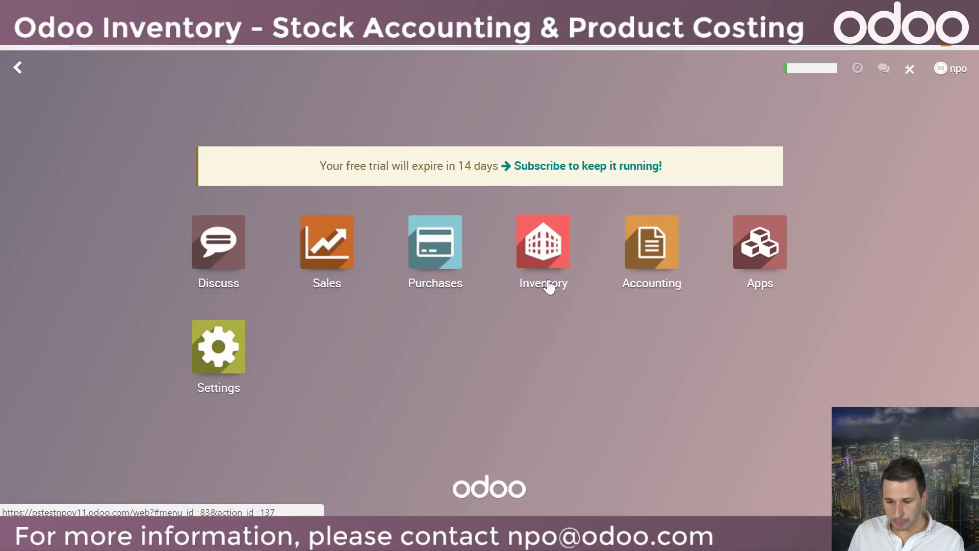
{"action": "left_click", "coordinate": [449, 272]}
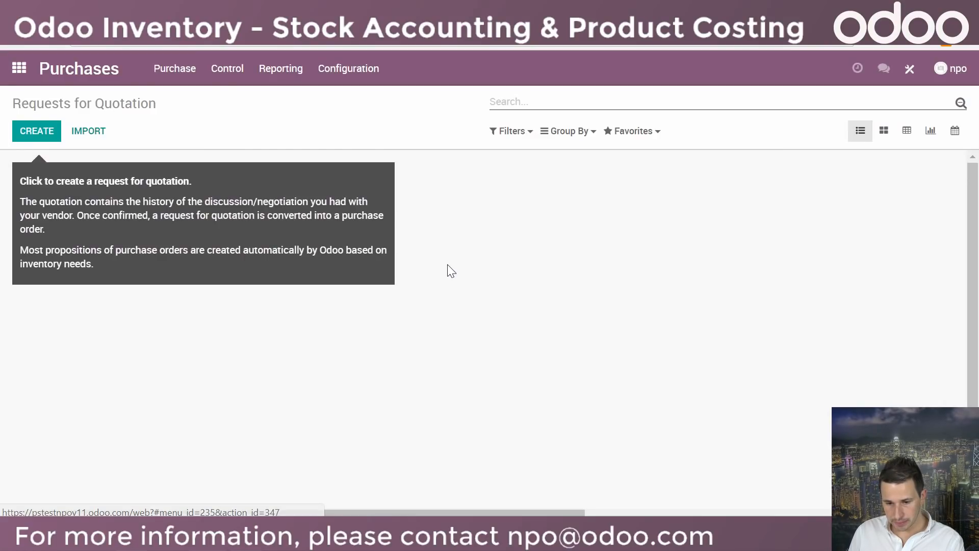
{"action": "left_click", "coordinate": [172, 66]}
{"action": "left_click", "coordinate": [214, 118]}
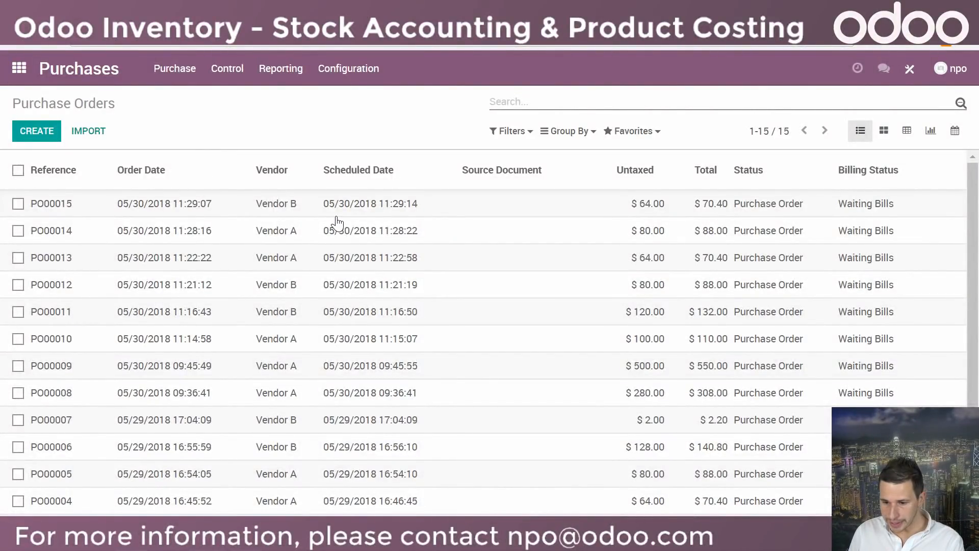
{"action": "left_click", "coordinate": [176, 212]}
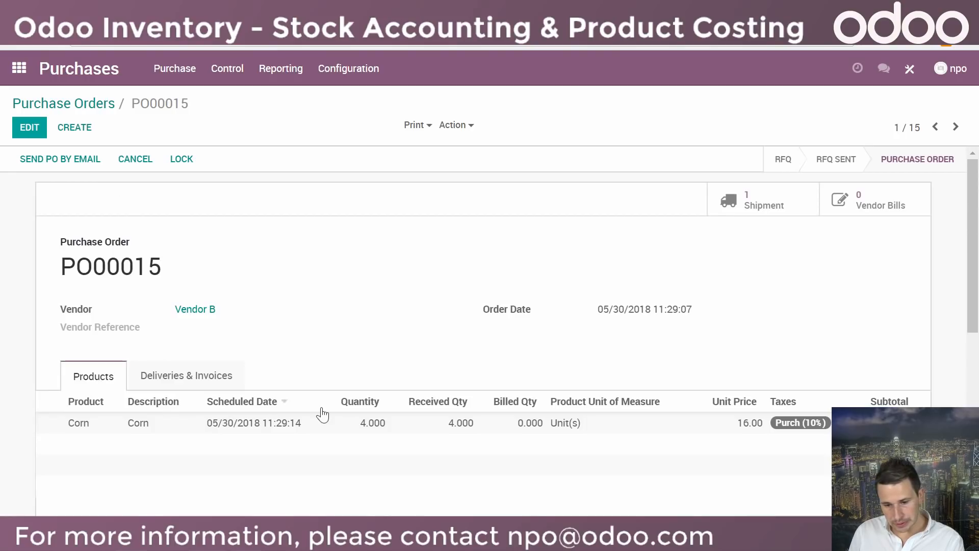
Create a vendor bill from purchase order PO00015, check its lines and validate it
{"action": "left_click", "coordinate": [870, 201]}
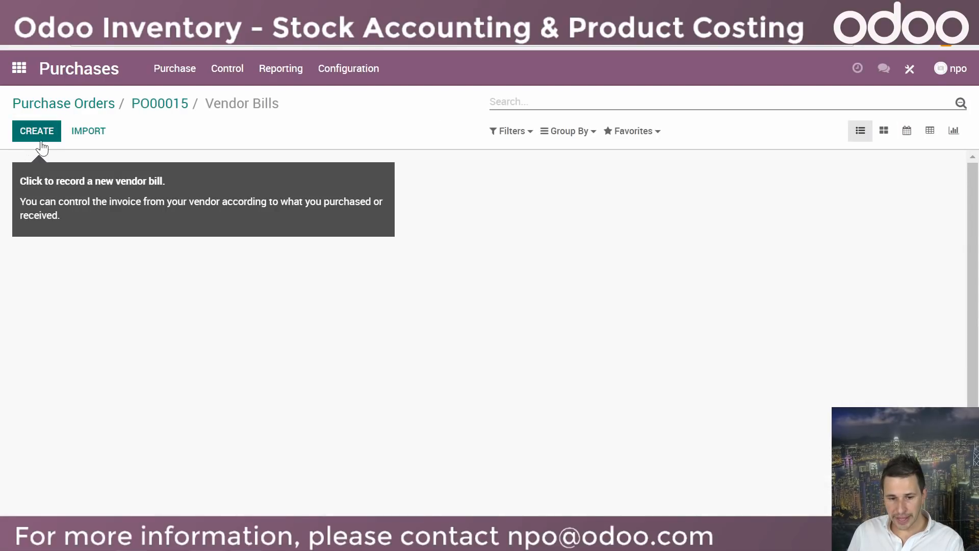
{"action": "left_click", "coordinate": [35, 136]}
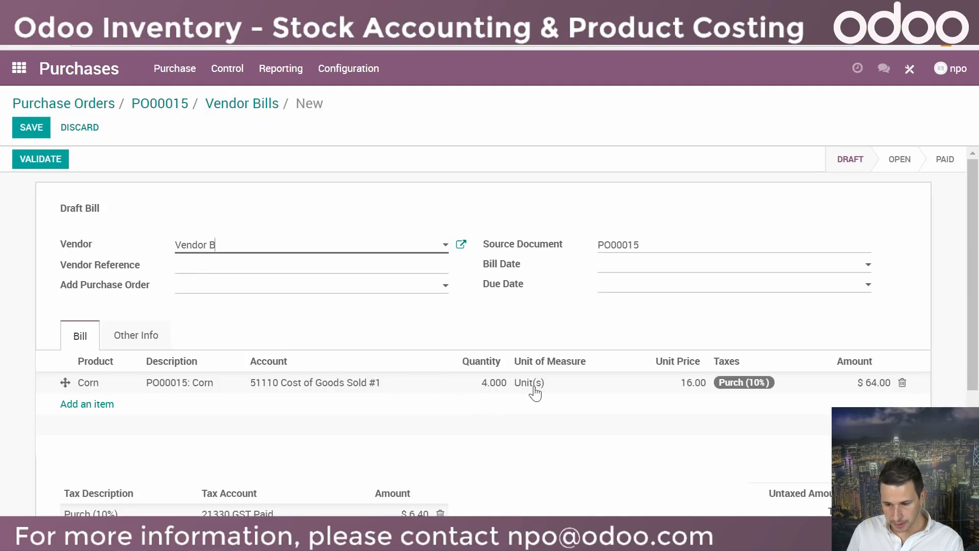
{"action": "scroll", "coordinate": [551, 362], "scroll_direction": "down", "scroll_amount": 2}
{"action": "scroll", "coordinate": [96, 214], "scroll_direction": "up", "scroll_amount": 2}
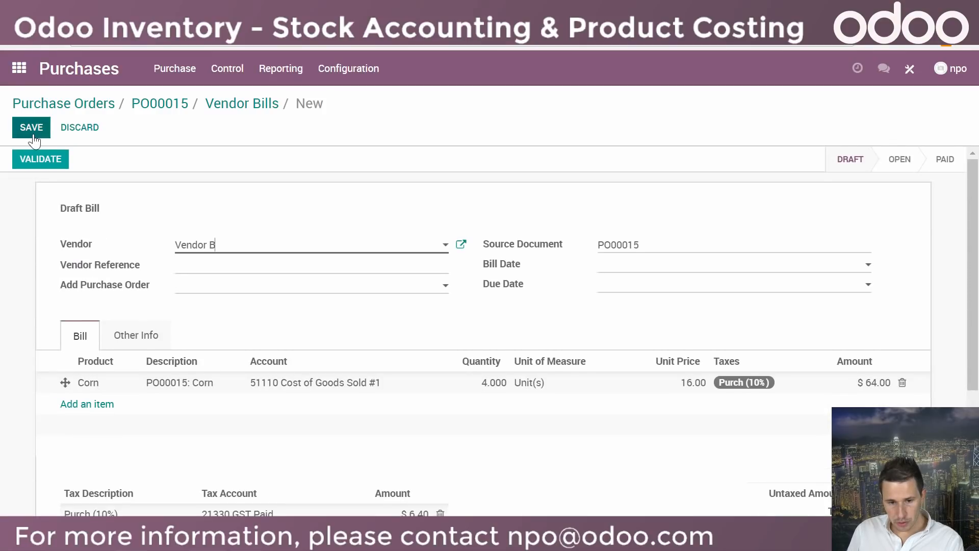
{"action": "left_click", "coordinate": [37, 160]}
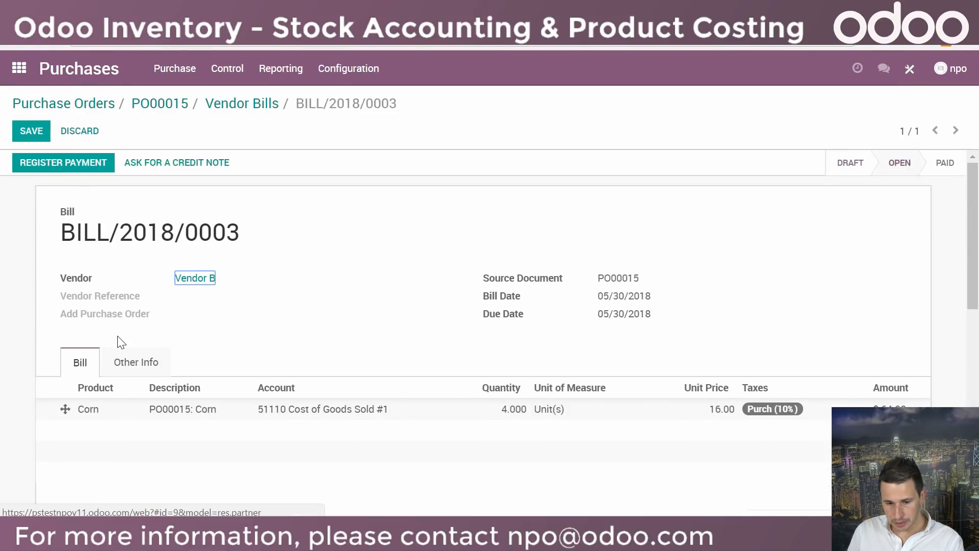
Open the journal entry linked in the validated vendor bill's other information and examine it
{"action": "left_click", "coordinate": [143, 368]}
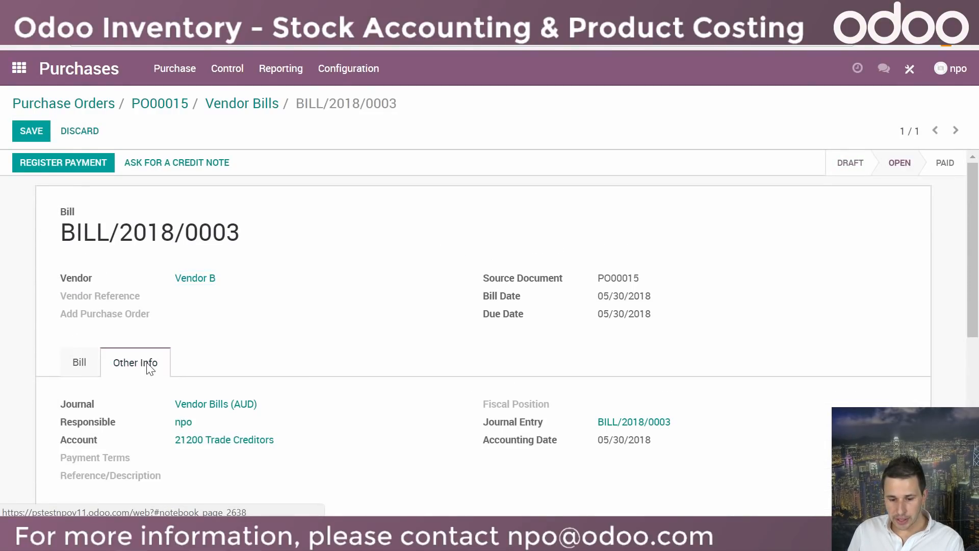
{"action": "scroll", "coordinate": [160, 370], "scroll_direction": "down", "scroll_amount": 2}
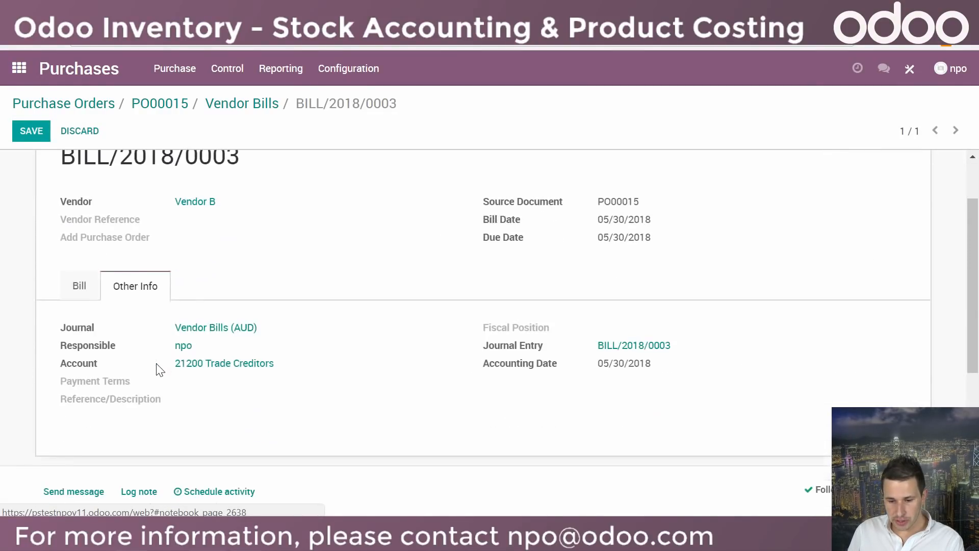
{"action": "left_click", "coordinate": [623, 347]}
{"action": "scroll", "coordinate": [219, 354], "scroll_direction": "down", "scroll_amount": 1}
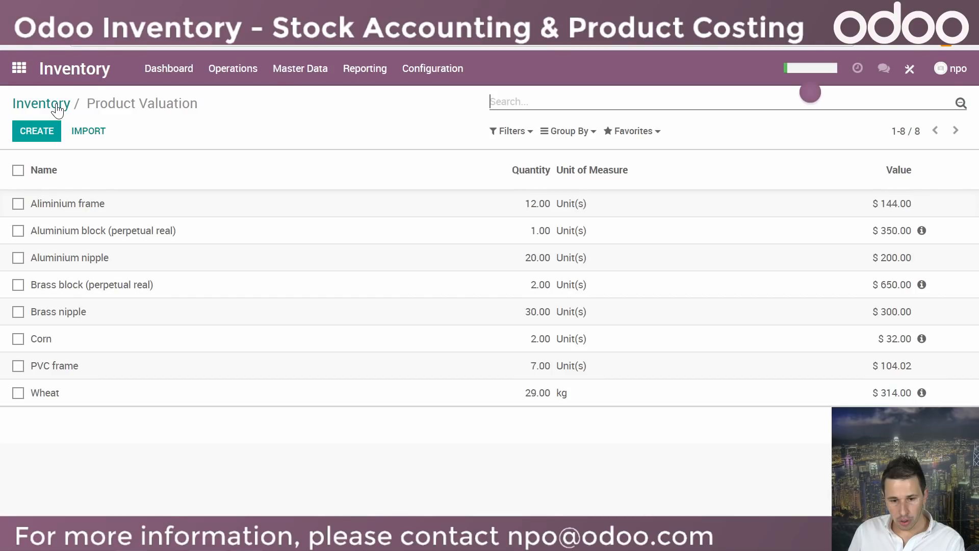
Review the journal entries list in Accounting and show the available accounting reports
{"action": "left_click", "coordinate": [57, 105]}
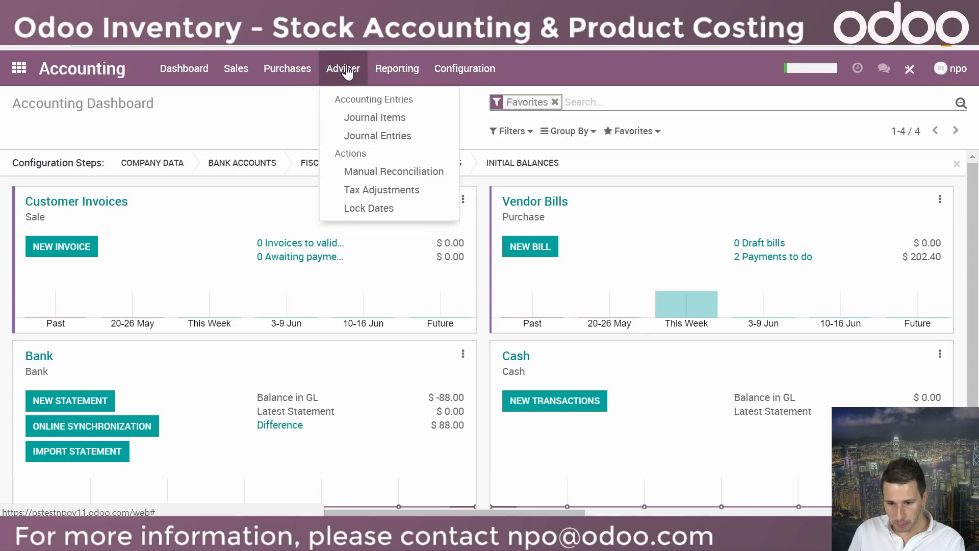
{"action": "left_click", "coordinate": [377, 135]}
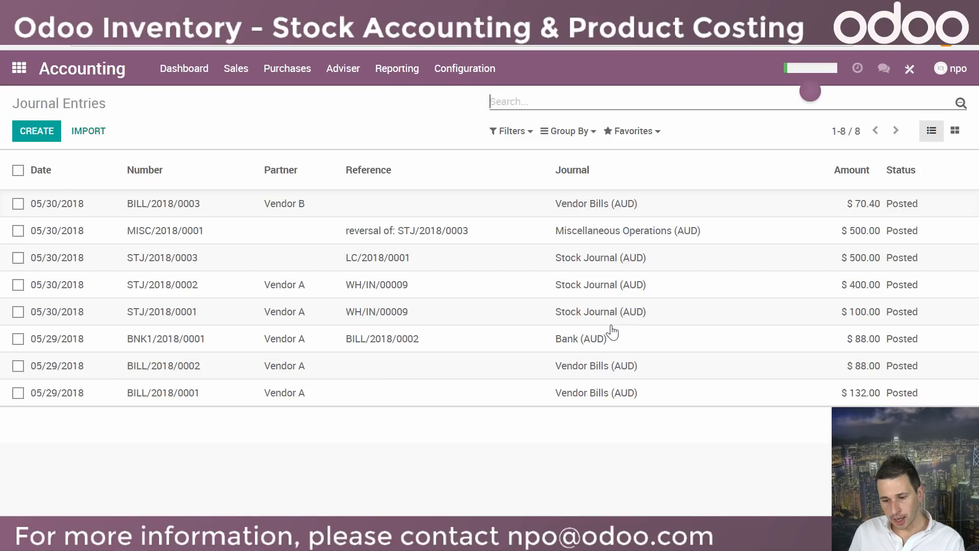
{"action": "left_click", "coordinate": [397, 68]}
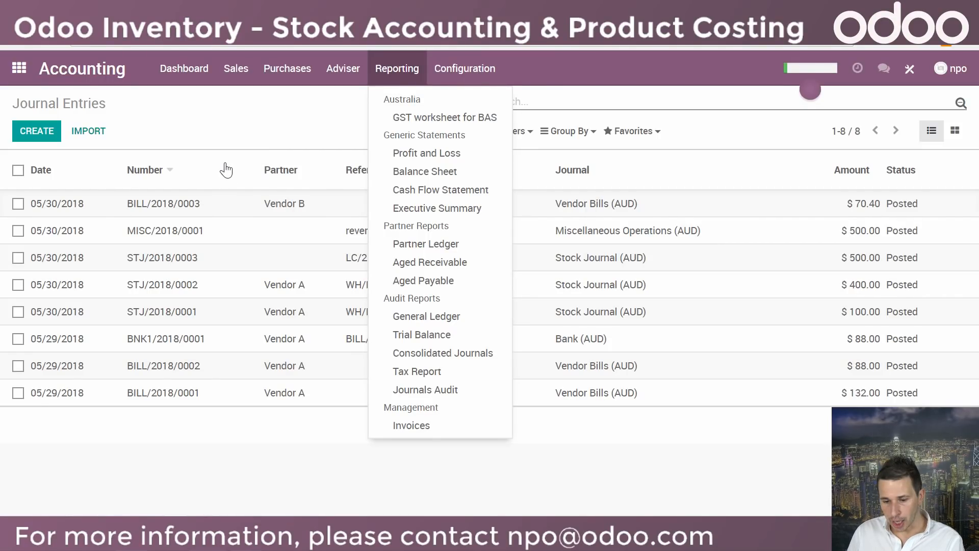
Reopen the journal entries list, check the available reports, and examine the journal items list
{"action": "left_click", "coordinate": [342, 68]}
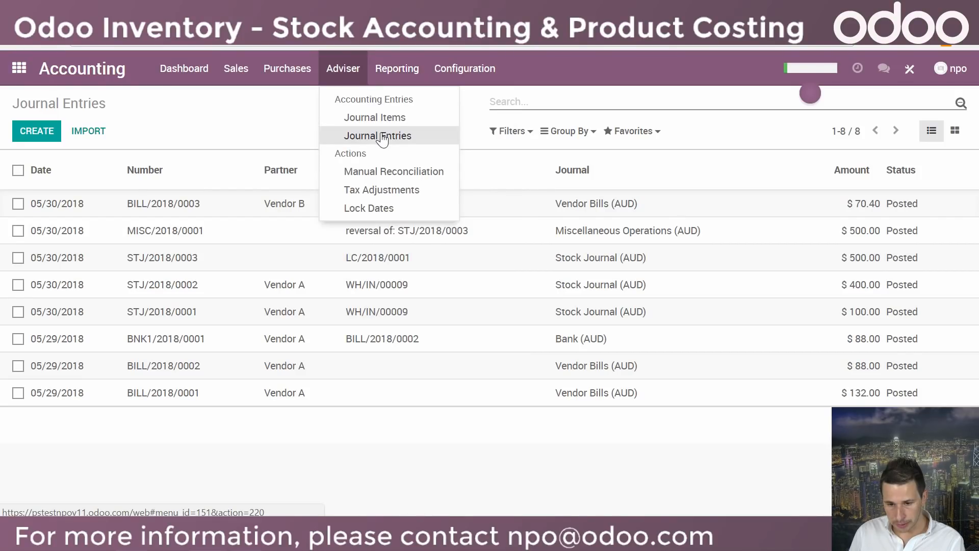
{"action": "left_click", "coordinate": [382, 136]}
{"action": "left_click", "coordinate": [631, 102]}
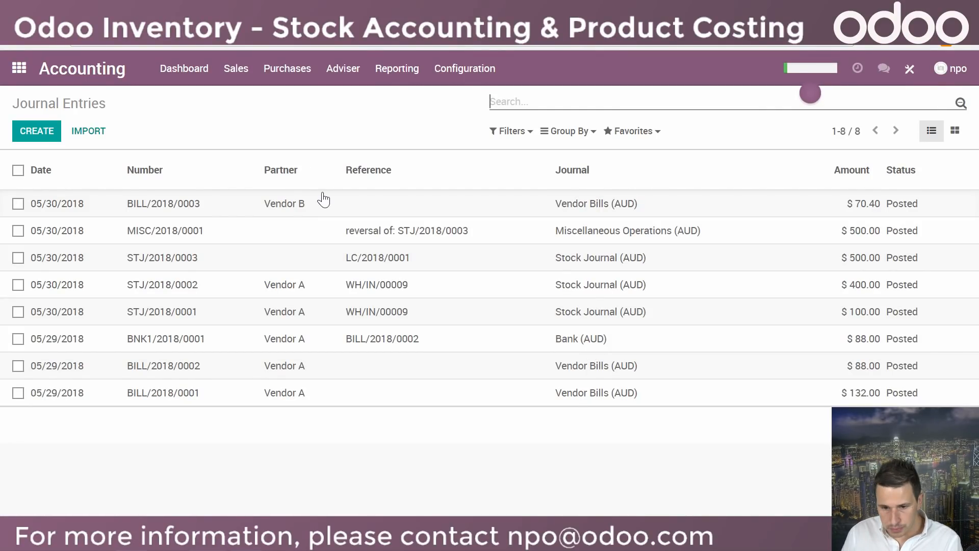
{"action": "left_click", "coordinate": [342, 70]}
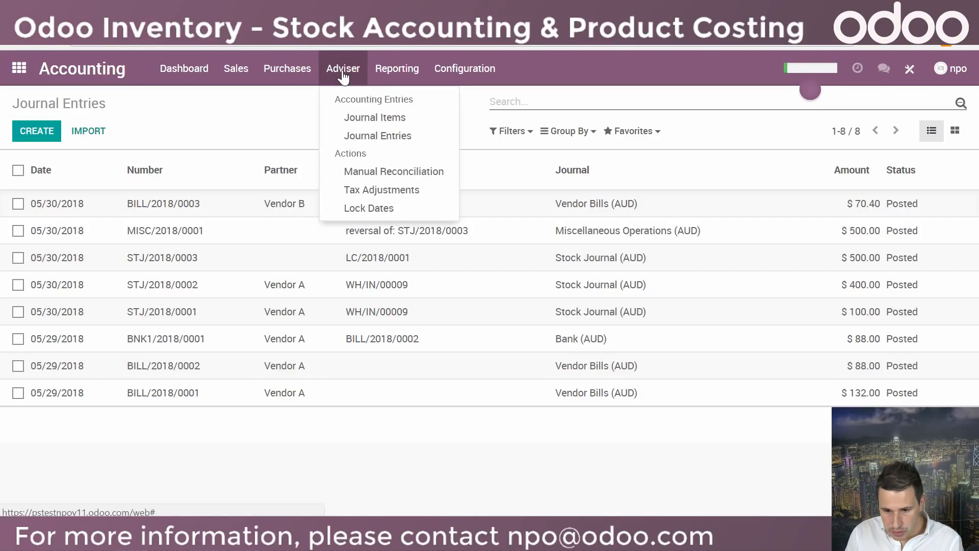
{"action": "left_click", "coordinate": [400, 71]}
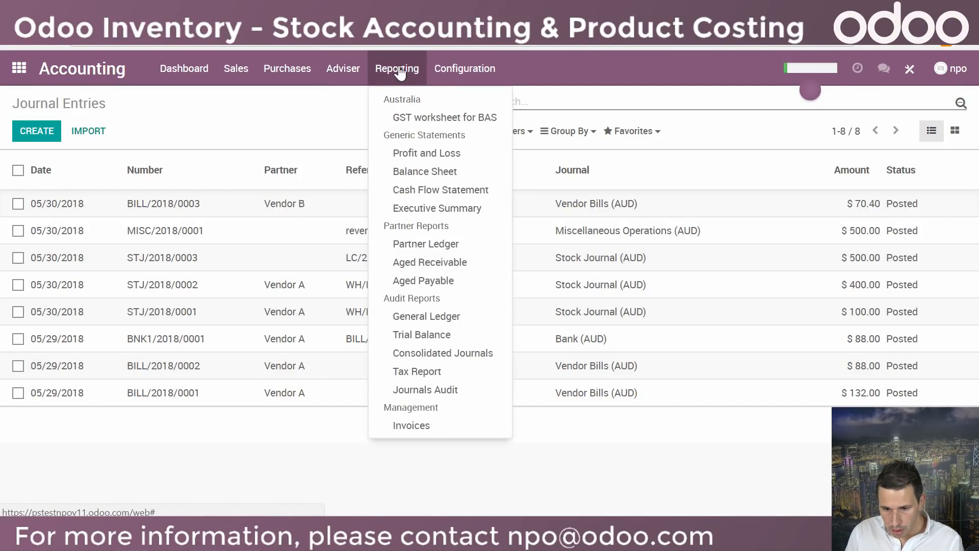
{"action": "mouse_move", "coordinate": [348, 72]}
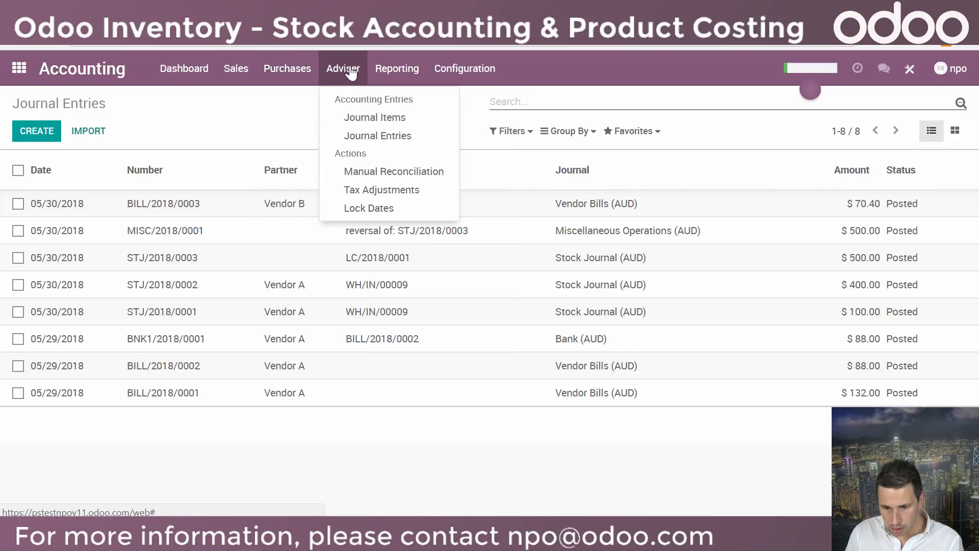
{"action": "left_click", "coordinate": [376, 121]}
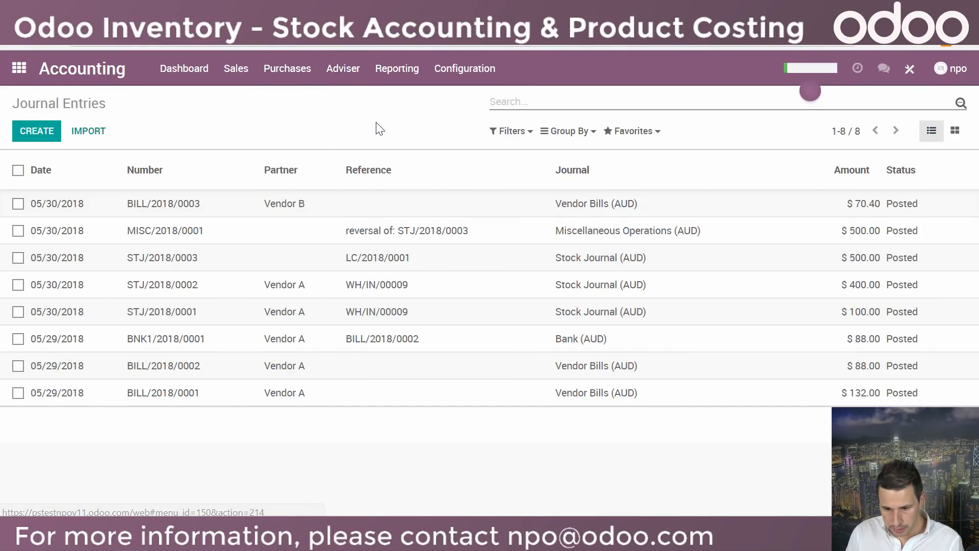
{"action": "scroll", "coordinate": [576, 285], "scroll_direction": "down", "scroll_amount": 2}
{"action": "scroll", "coordinate": [561, 255], "scroll_direction": "up", "scroll_amount": 2}
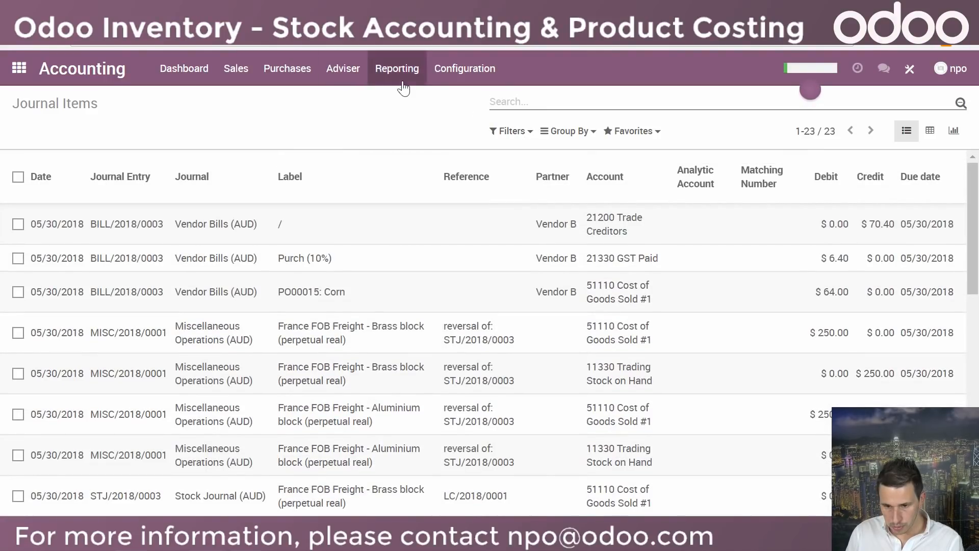
Start a new journal entry in the Miscellaneous Operations journal and add an empty journal item line
{"action": "left_click", "coordinate": [330, 72]}
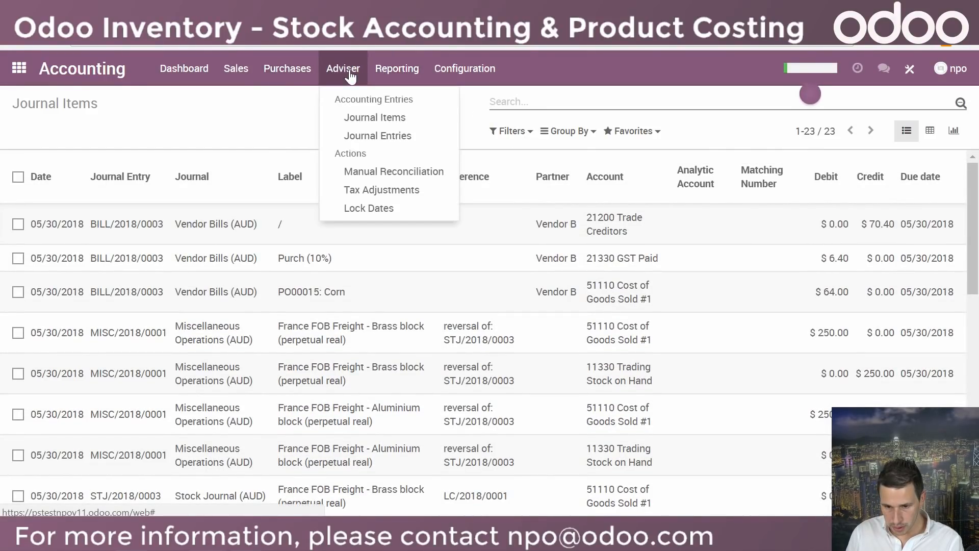
{"action": "left_click", "coordinate": [377, 133]}
{"action": "left_click", "coordinate": [36, 131]}
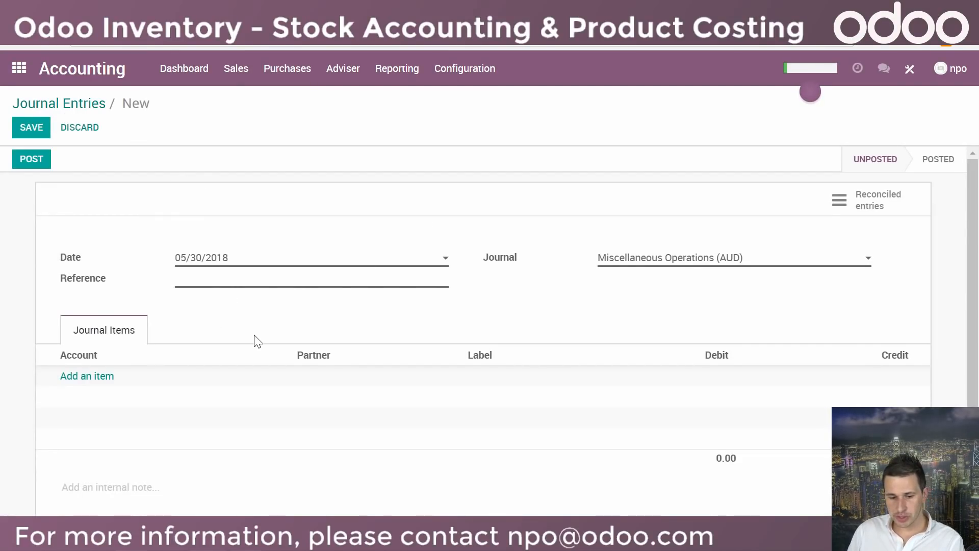
{"action": "left_click", "coordinate": [94, 379]}
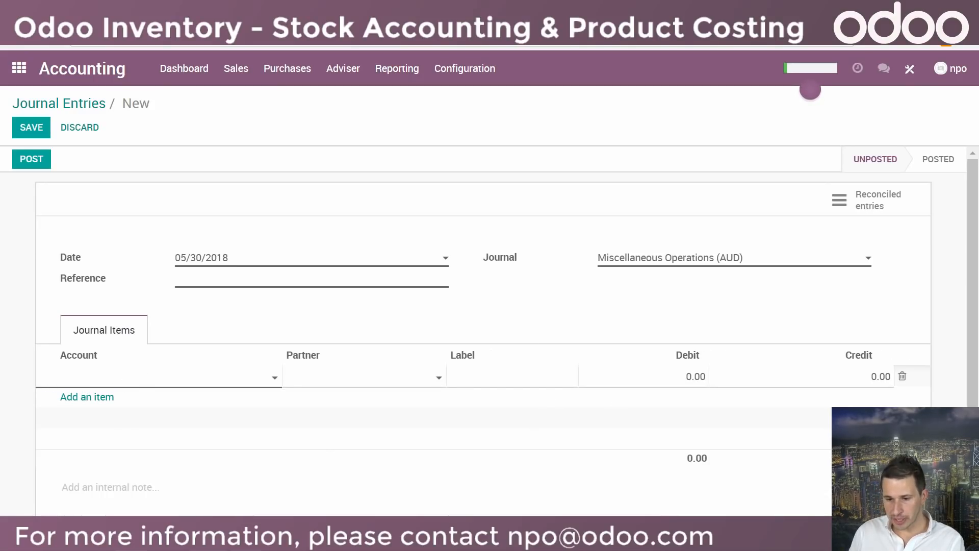
Switch to the Google Slides presentation and show slide 22 on how to log inventory valuation periodically
{"action": "left_click", "coordinate": [76, 10]}
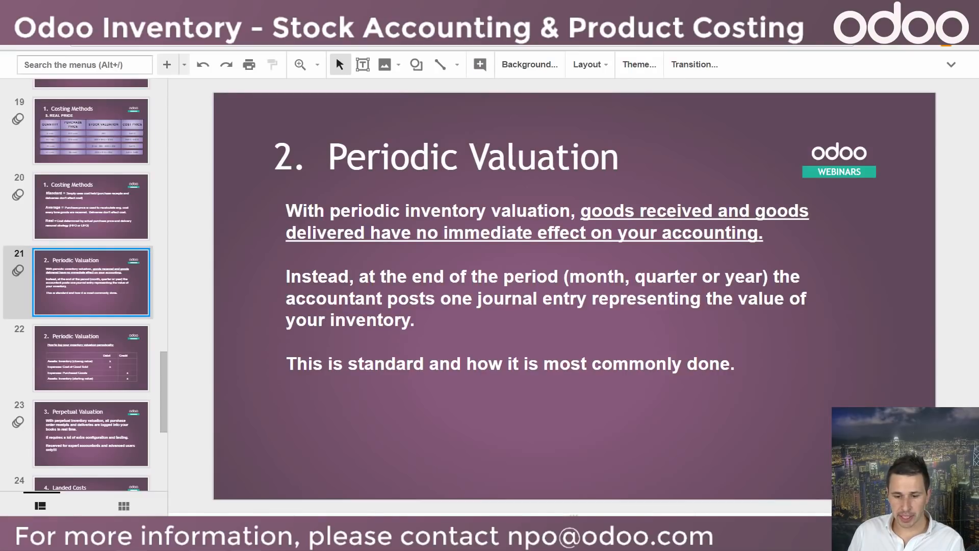
{"action": "left_click", "coordinate": [74, 374]}
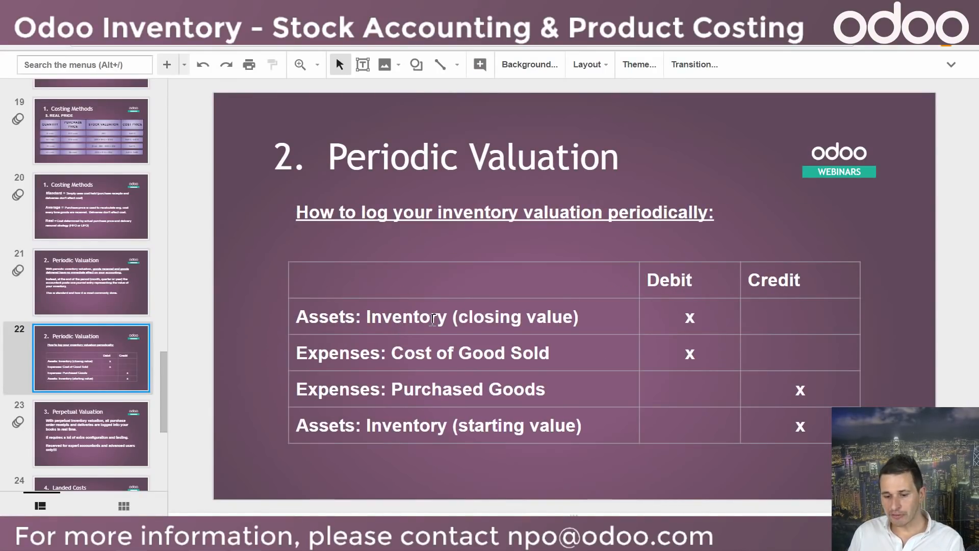
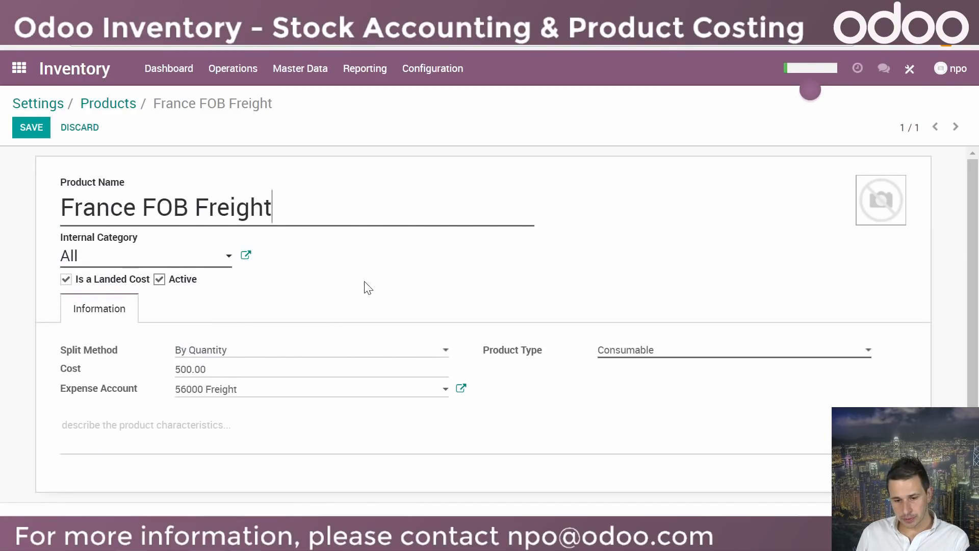
Review the France FOB Freight landed cost product and its split method options, keeping By Quantity
{"action": "scroll", "coordinate": [363, 285], "scroll_direction": "down", "scroll_amount": 2}
{"action": "scroll", "coordinate": [358, 285], "scroll_direction": "up", "scroll_amount": 2}
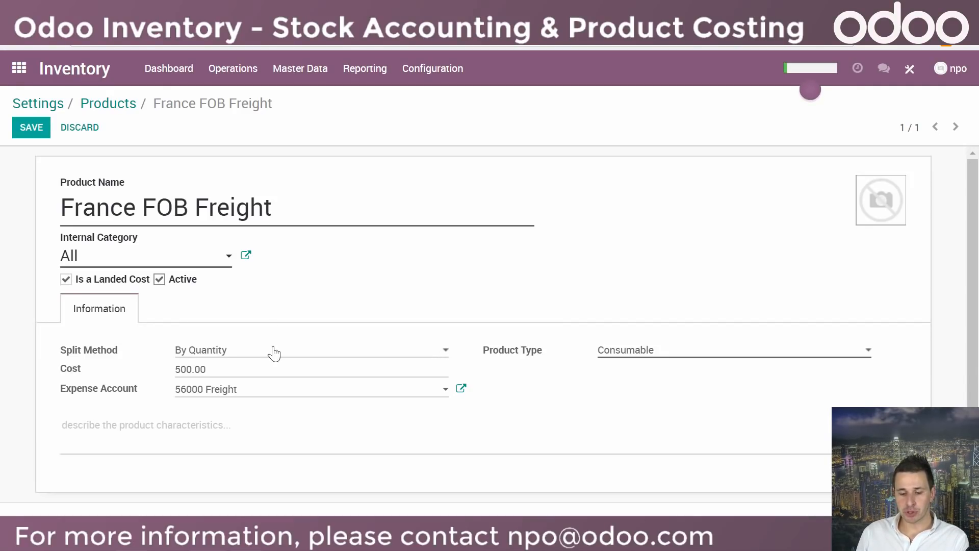
{"action": "left_click", "coordinate": [219, 351]}
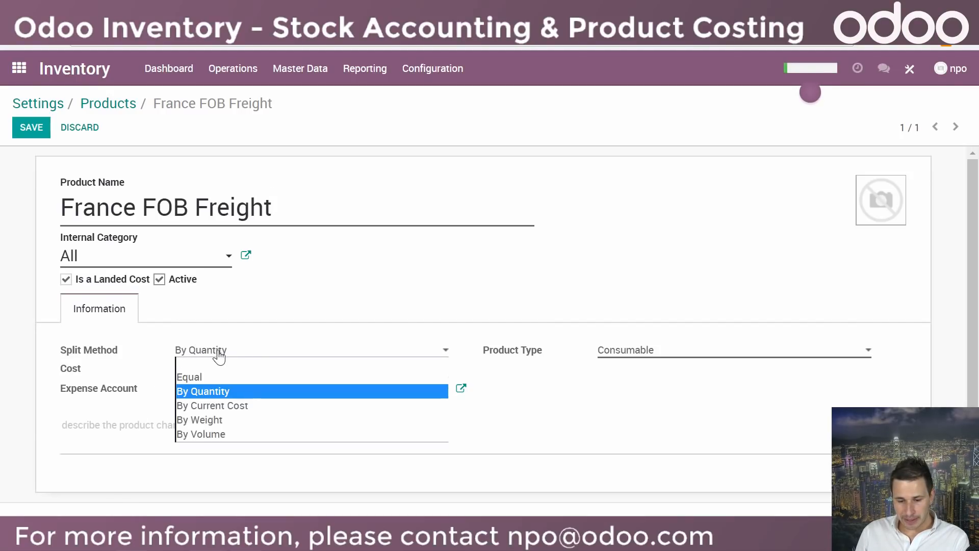
{"action": "left_click", "coordinate": [202, 395]}
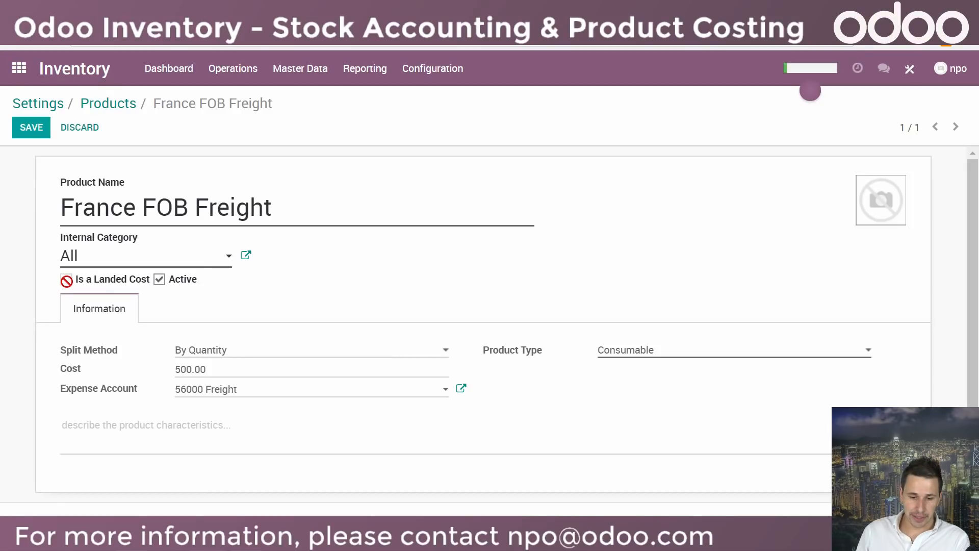
Create a new request for quotation in Purchases with Vendor A as the vendor
{"action": "left_click", "coordinate": [19, 60]}
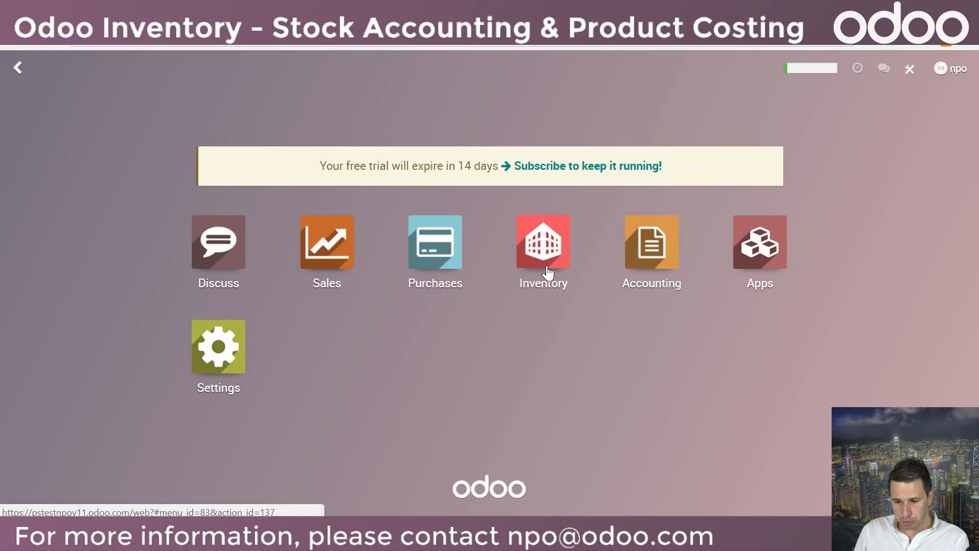
{"action": "left_click", "coordinate": [433, 261]}
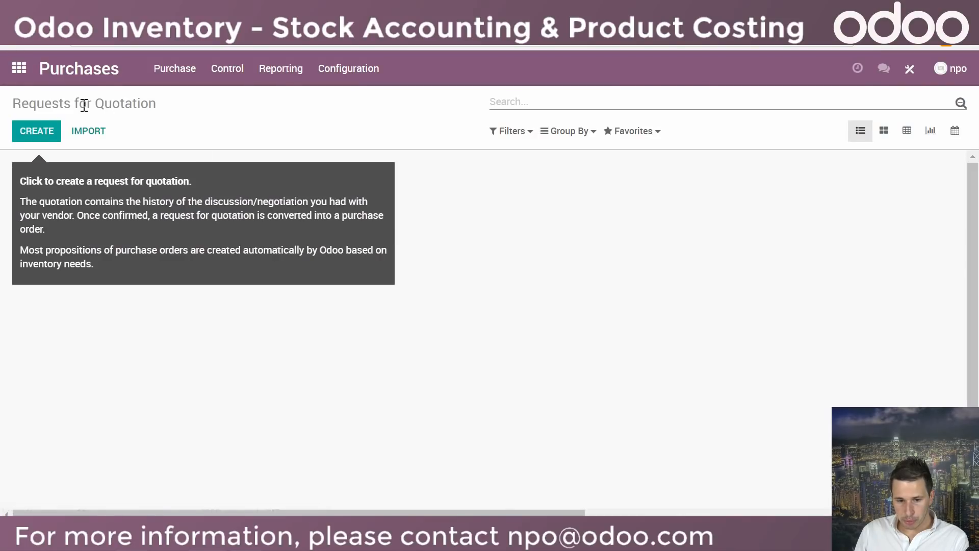
{"action": "left_click", "coordinate": [36, 133]}
{"action": "left_click", "coordinate": [214, 280]}
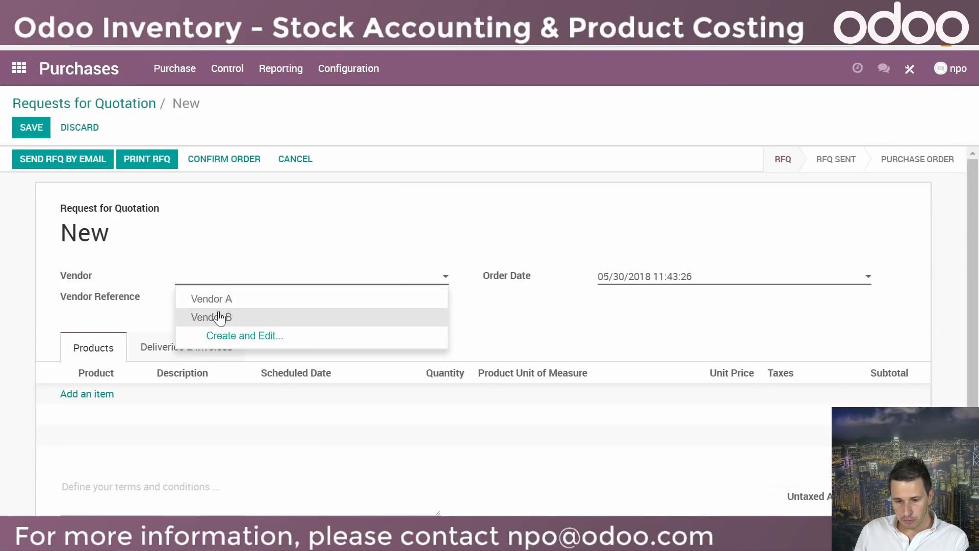
{"action": "left_click", "coordinate": [211, 299]}
Add a line for Aluminium block (perpetual real) to the request for quotation with a quantity of 10
{"action": "left_click", "coordinate": [87, 395]}
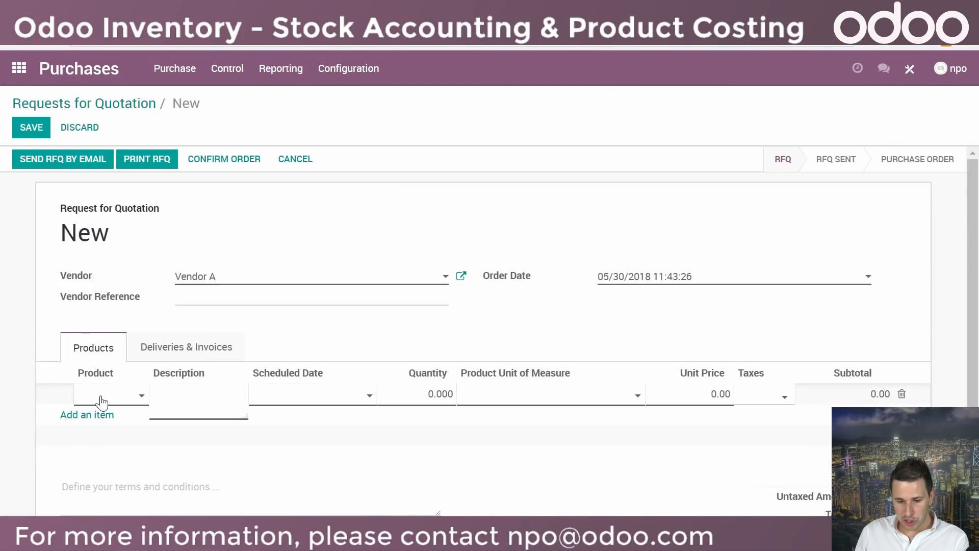
{"action": "left_click", "coordinate": [102, 400]}
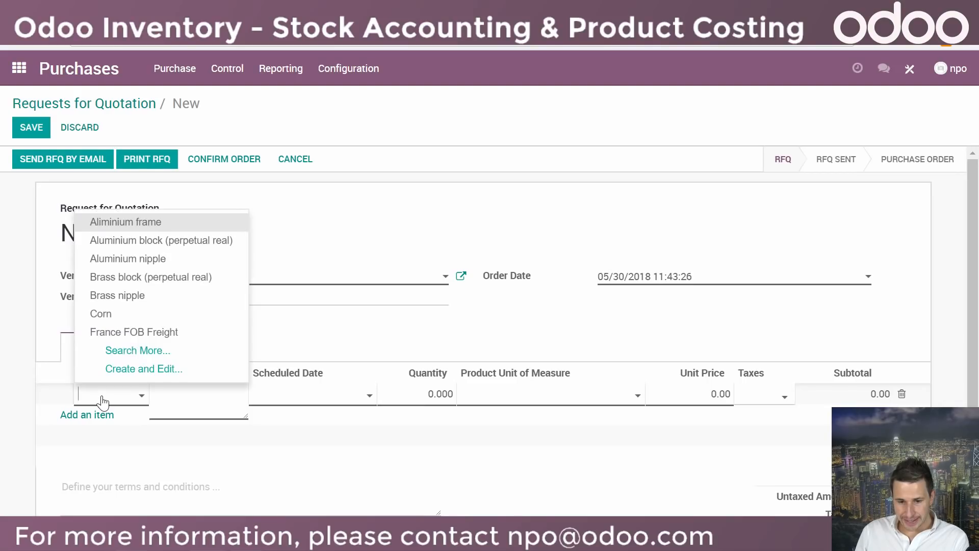
{"action": "left_click", "coordinate": [141, 248]}
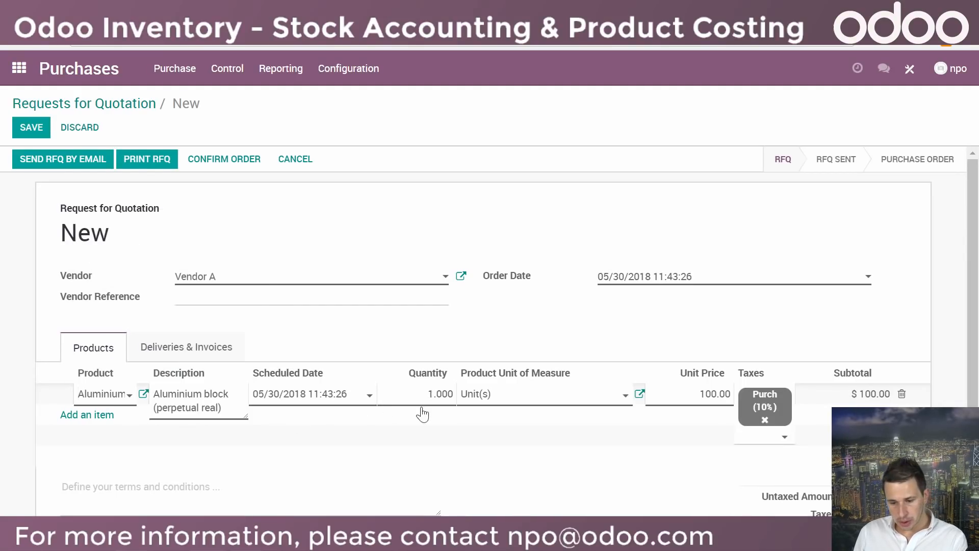
{"action": "left_click_drag", "start_coordinate": [427, 394], "coordinate": [455, 395]}
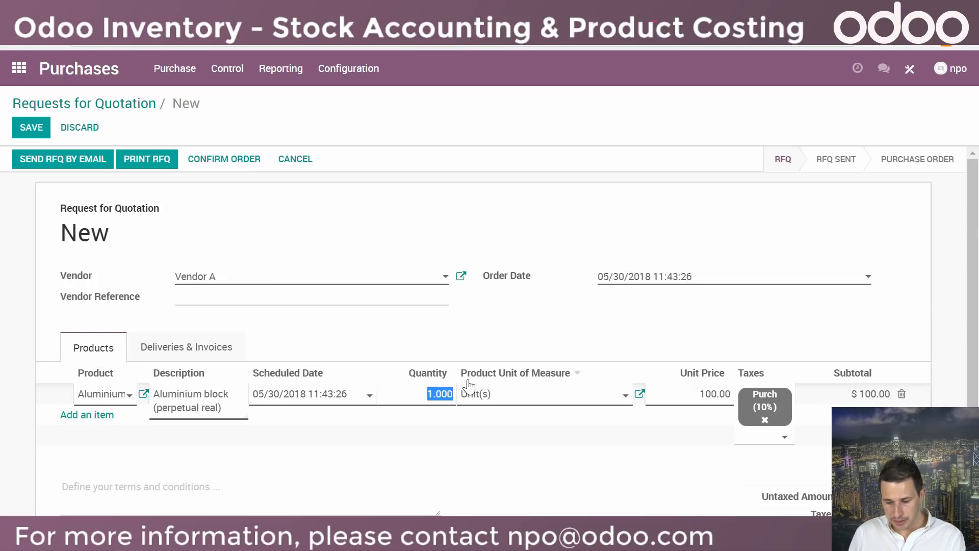
{"action": "type", "text": "10"}
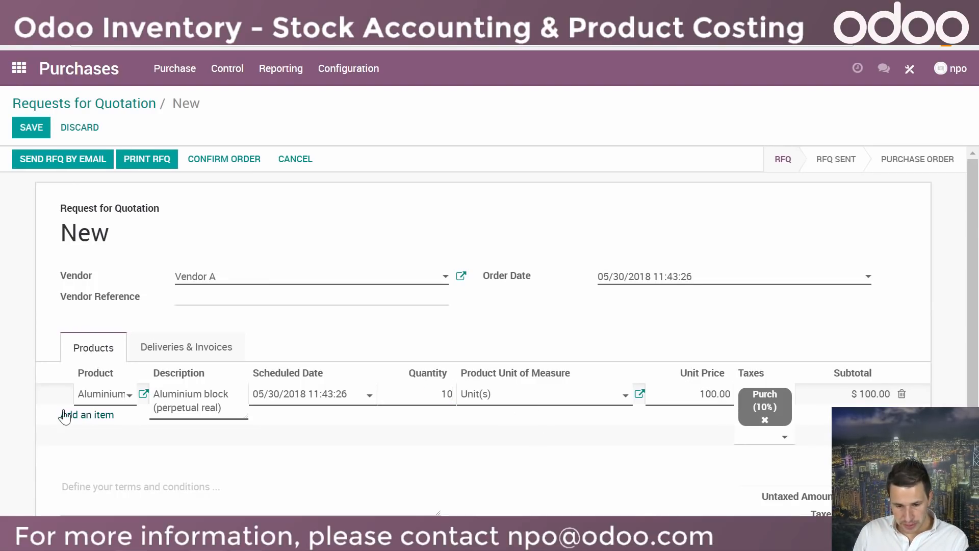
Add a line for Brass block (perpetual real) with a quantity of 20 and a unit price of 50
{"action": "left_click", "coordinate": [84, 416]}
{"action": "left_click", "coordinate": [103, 421]}
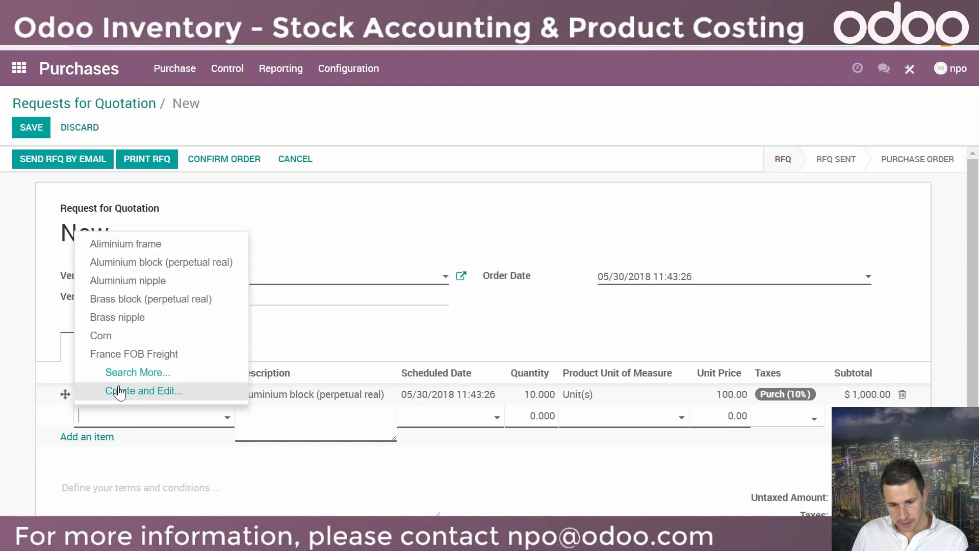
{"action": "left_click", "coordinate": [171, 301]}
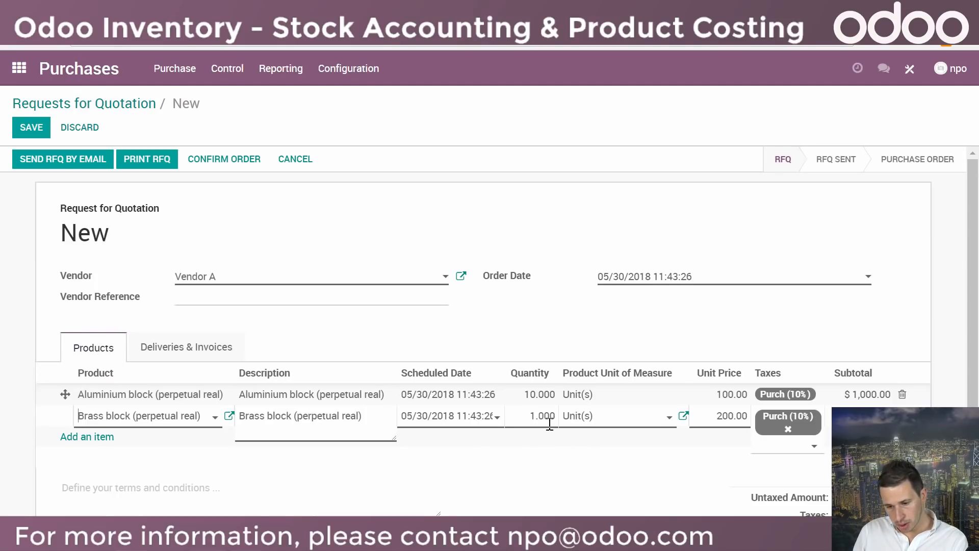
{"action": "left_click", "coordinate": [523, 418]}
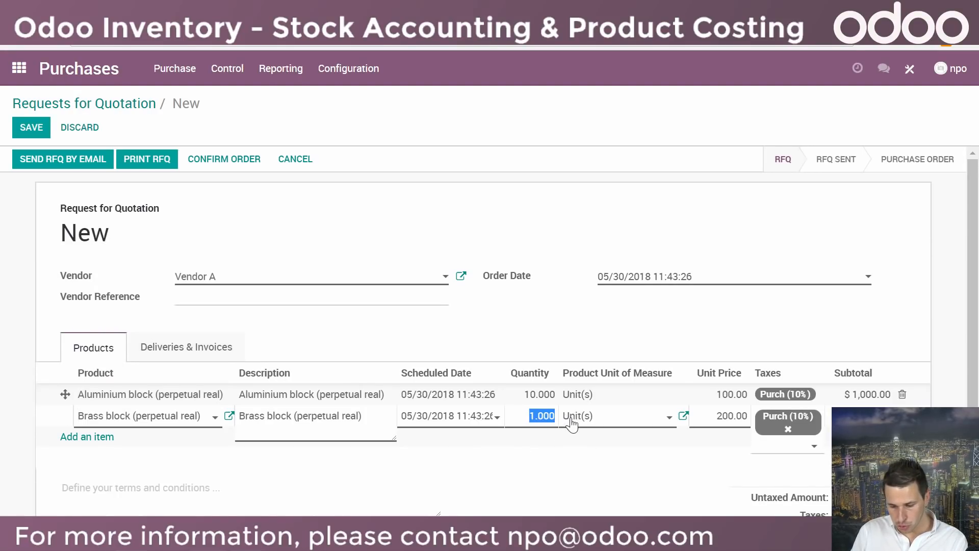
{"action": "type", "text": "20"}
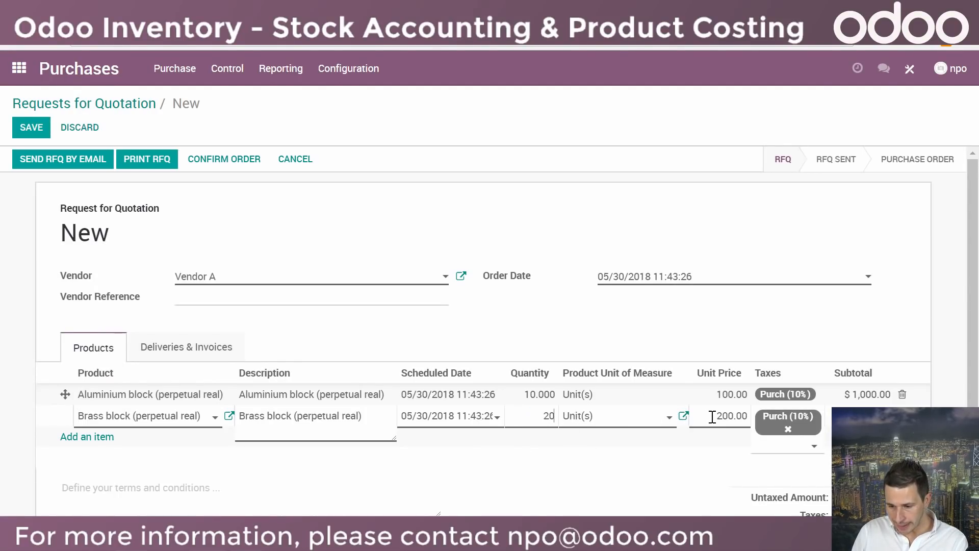
{"action": "left_click_drag", "start_coordinate": [712, 418], "coordinate": [751, 417]}
{"action": "type", "text": "50"}
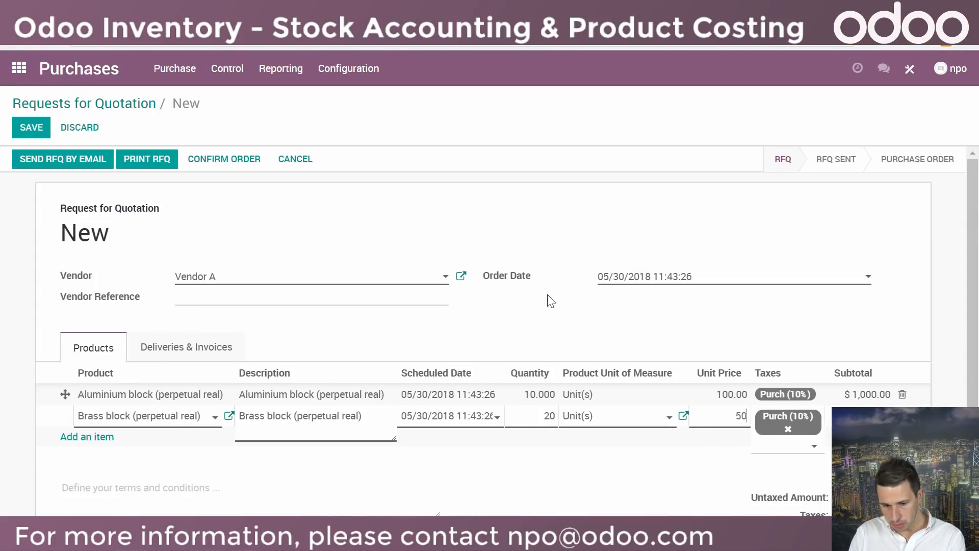
{"action": "left_click", "coordinate": [556, 336]}
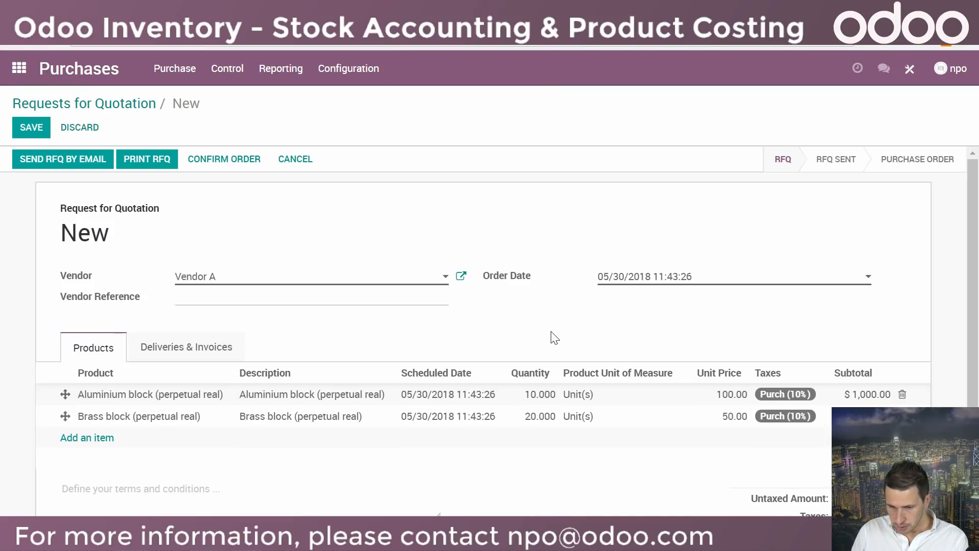
Save and confirm the order, and receive all its products with an immediate transfer
{"action": "left_click", "coordinate": [32, 130]}
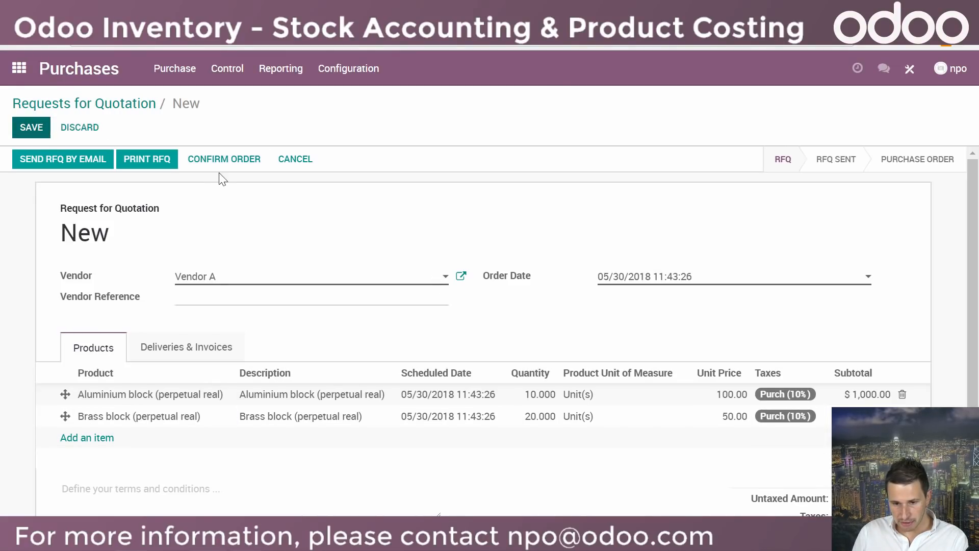
{"action": "left_click", "coordinate": [222, 164]}
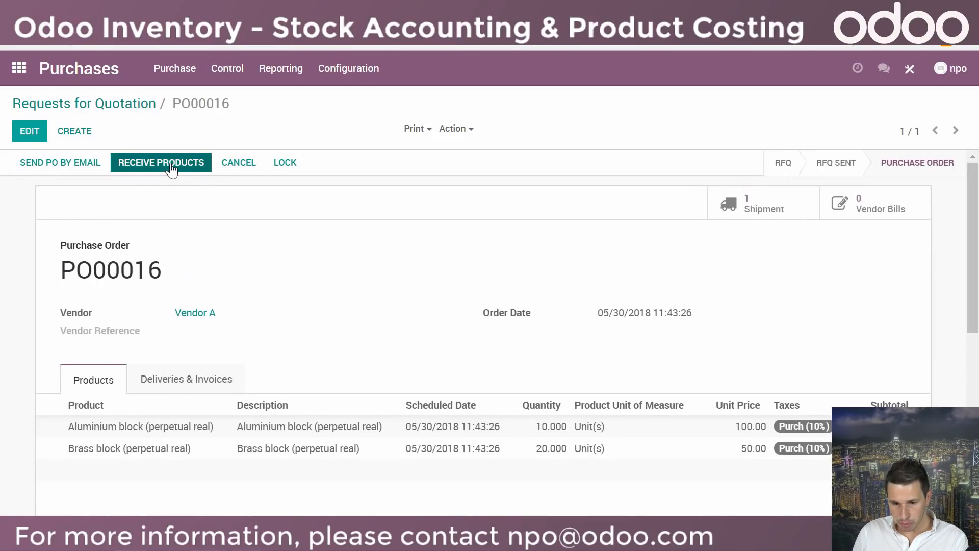
{"action": "left_click", "coordinate": [171, 168]}
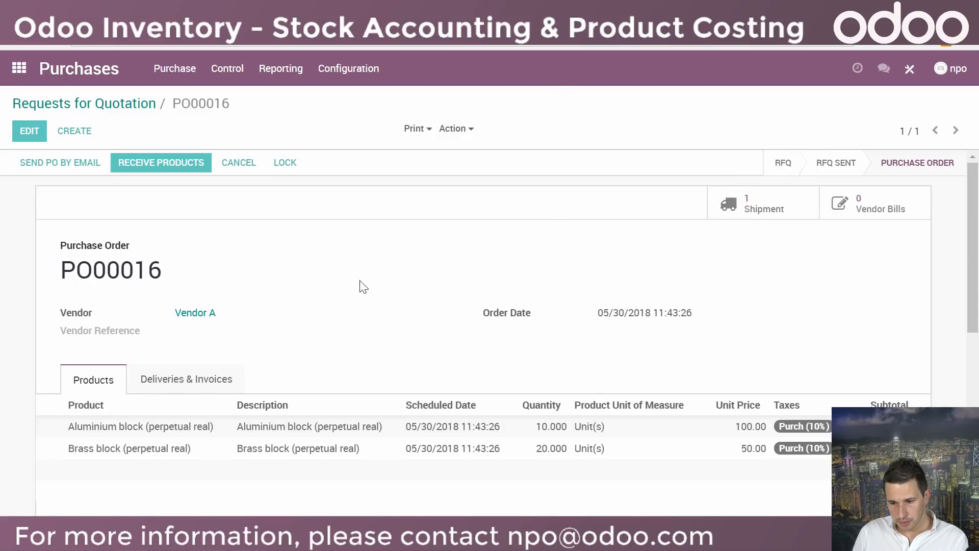
{"action": "left_click", "coordinate": [35, 161]}
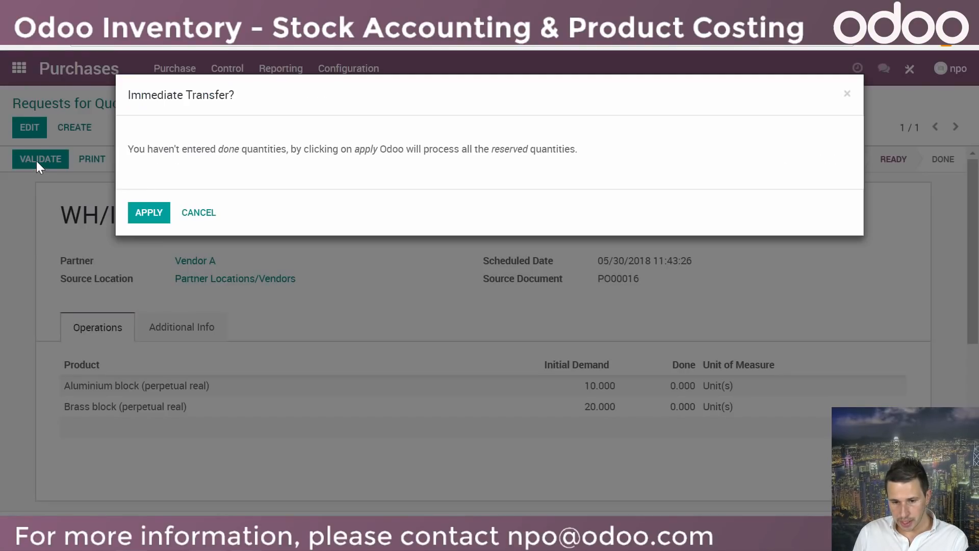
{"action": "left_click", "coordinate": [149, 213]}
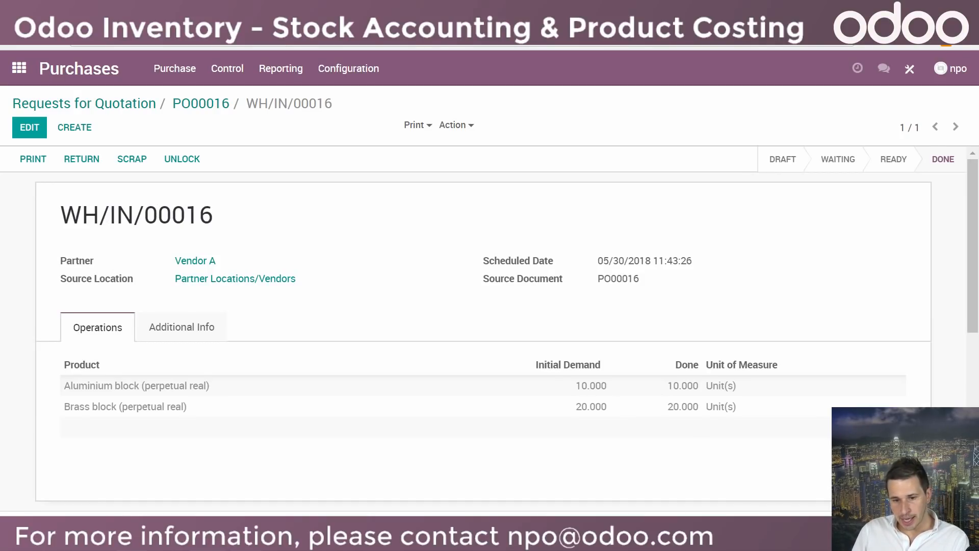
Switch to Inventory, remove the Ready filter from the receipts list, and open receipt WH/IN/00016
{"action": "left_click", "coordinate": [18, 71]}
{"action": "left_click", "coordinate": [541, 275]}
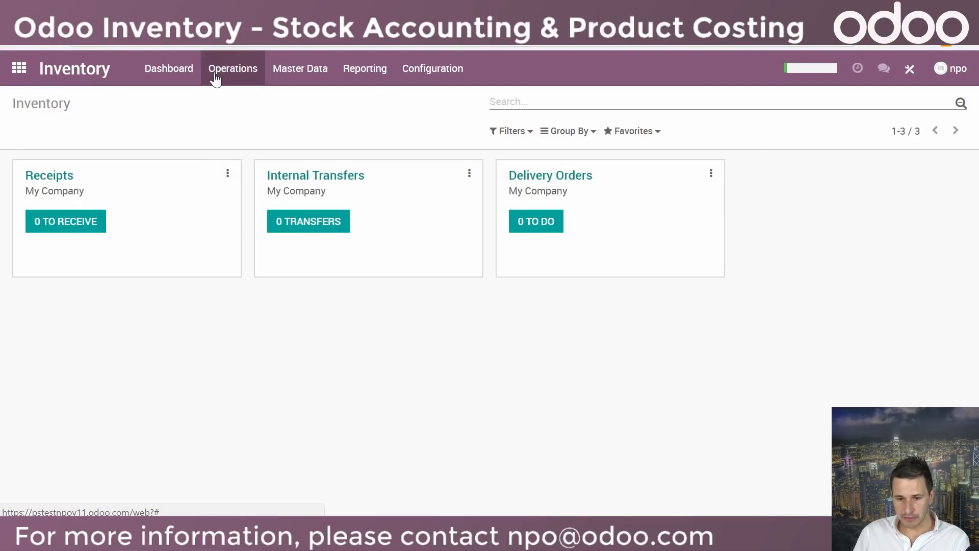
{"action": "left_click", "coordinate": [66, 222]}
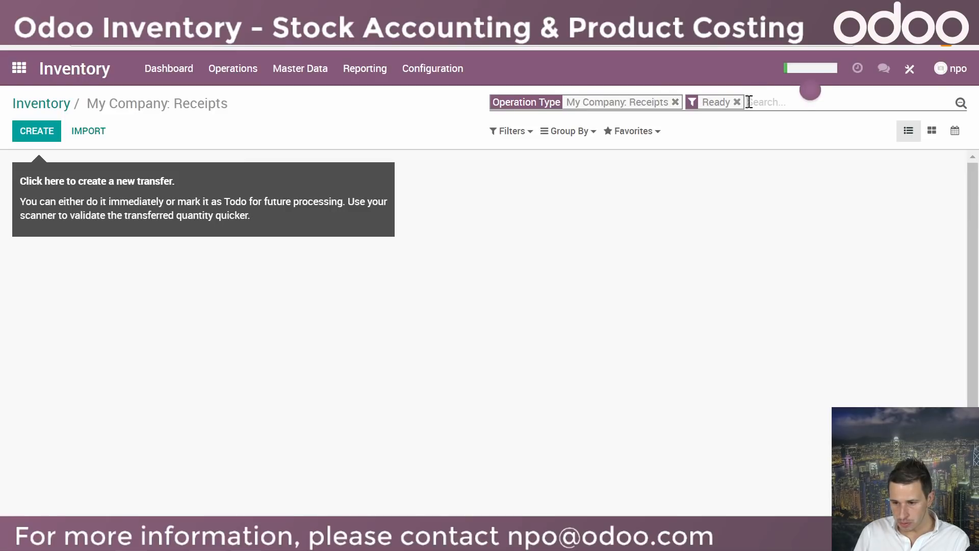
{"action": "left_click", "coordinate": [737, 102]}
{"action": "scroll", "coordinate": [278, 485], "scroll_direction": "down", "scroll_amount": 3}
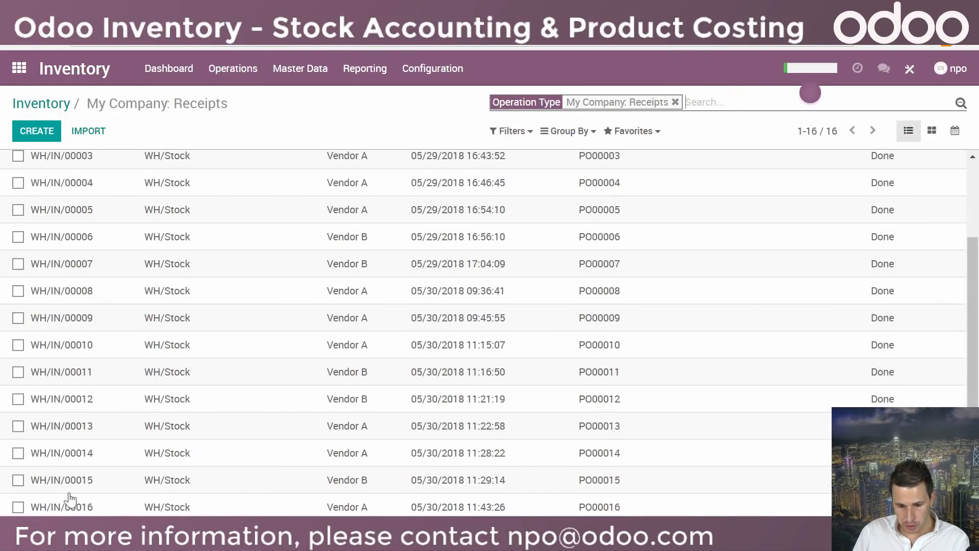
{"action": "left_click", "coordinate": [278, 505]}
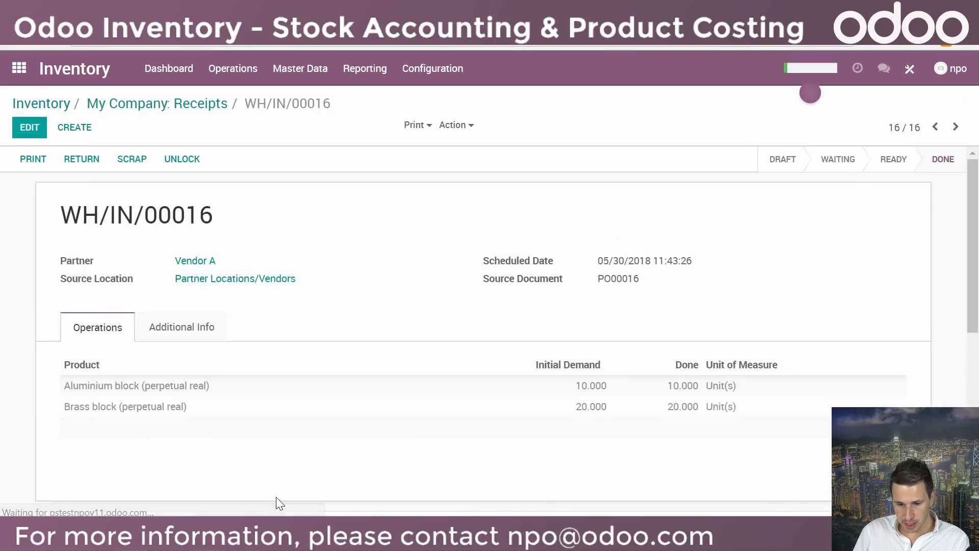
Create a new landed cost record and select receipt WH/IN/00016 as its picking
{"action": "left_click", "coordinate": [231, 70]}
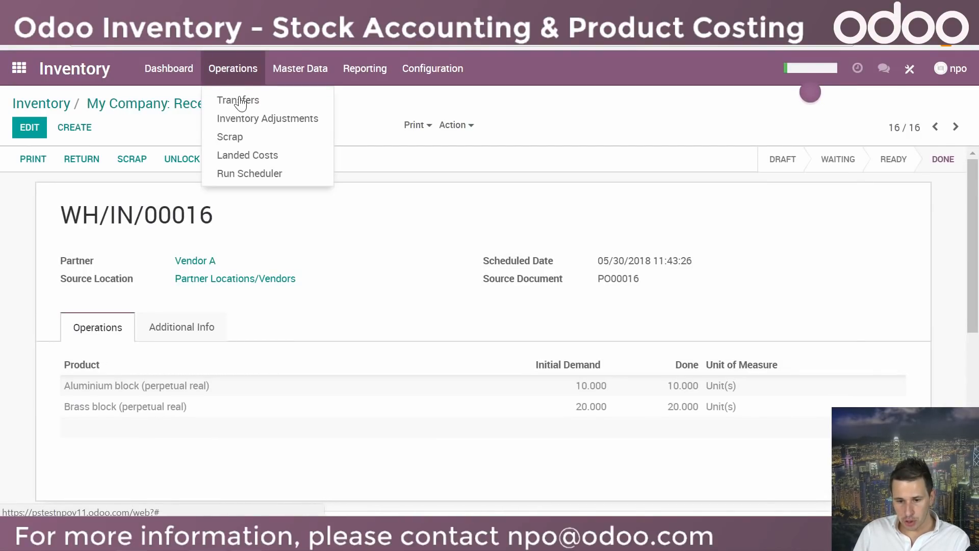
{"action": "left_click", "coordinate": [243, 156]}
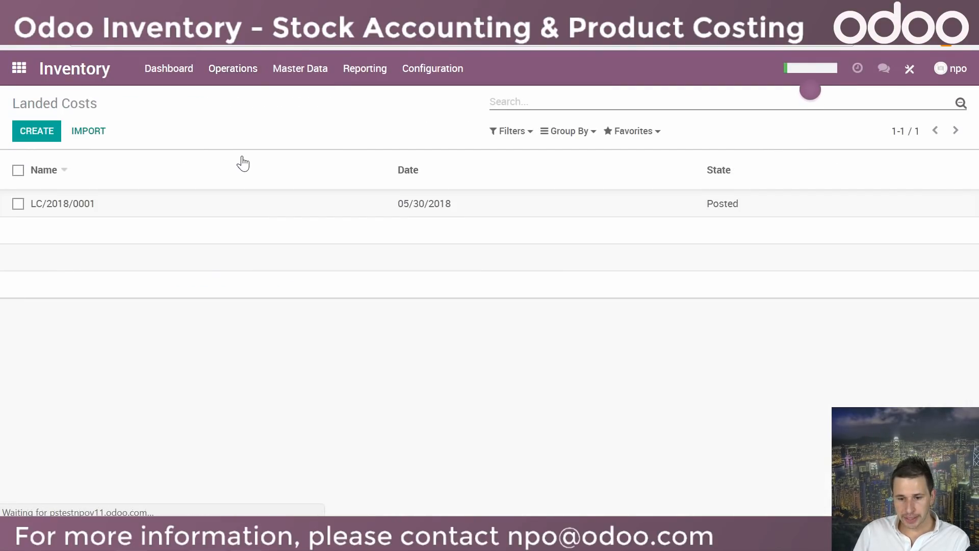
{"action": "left_click", "coordinate": [42, 135]}
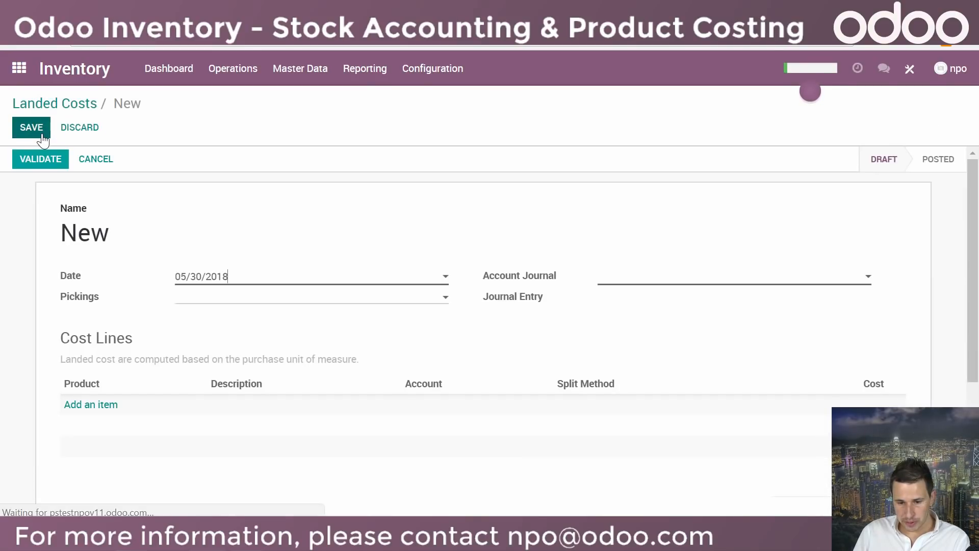
{"action": "left_click", "coordinate": [225, 299]}
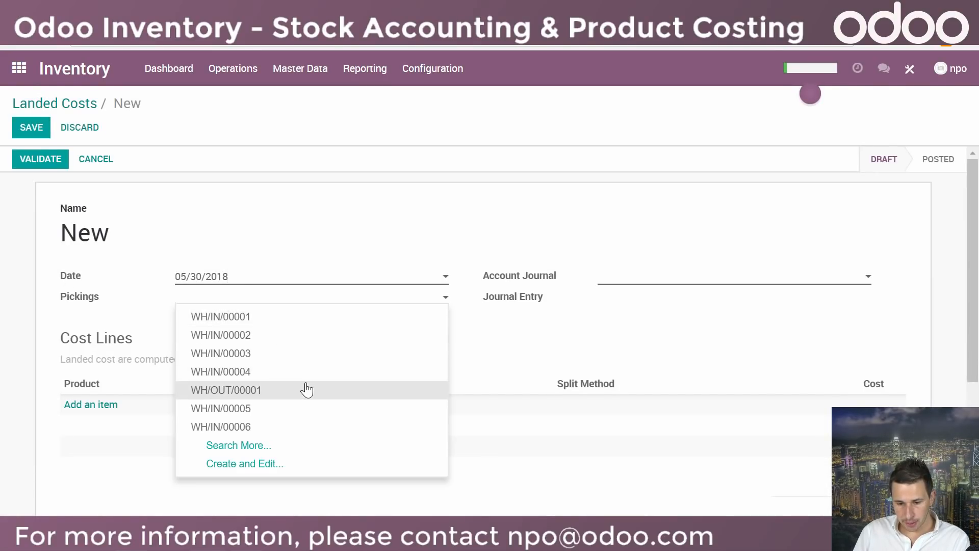
{"action": "left_click", "coordinate": [242, 442]}
{"action": "scroll", "coordinate": [255, 363], "scroll_direction": "down", "scroll_amount": 1}
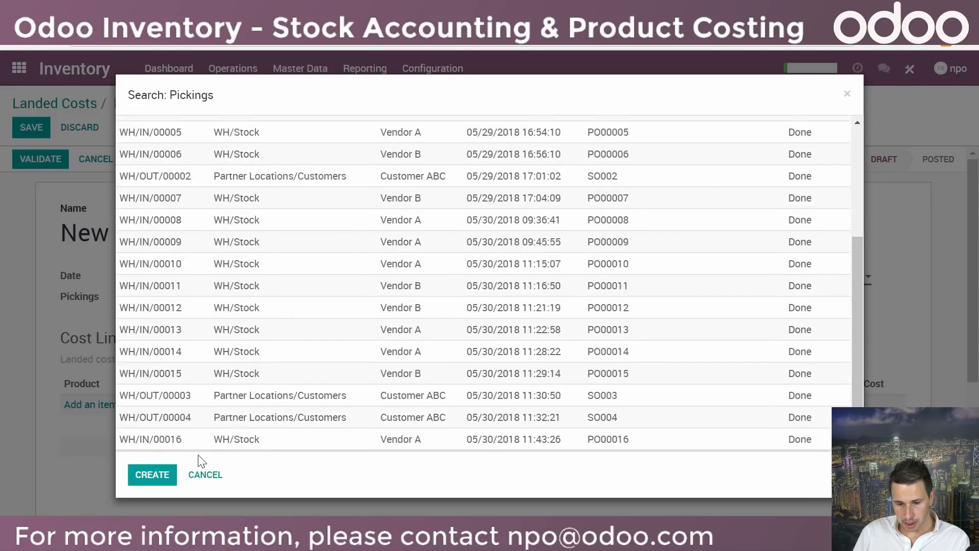
{"action": "left_click", "coordinate": [206, 440]}
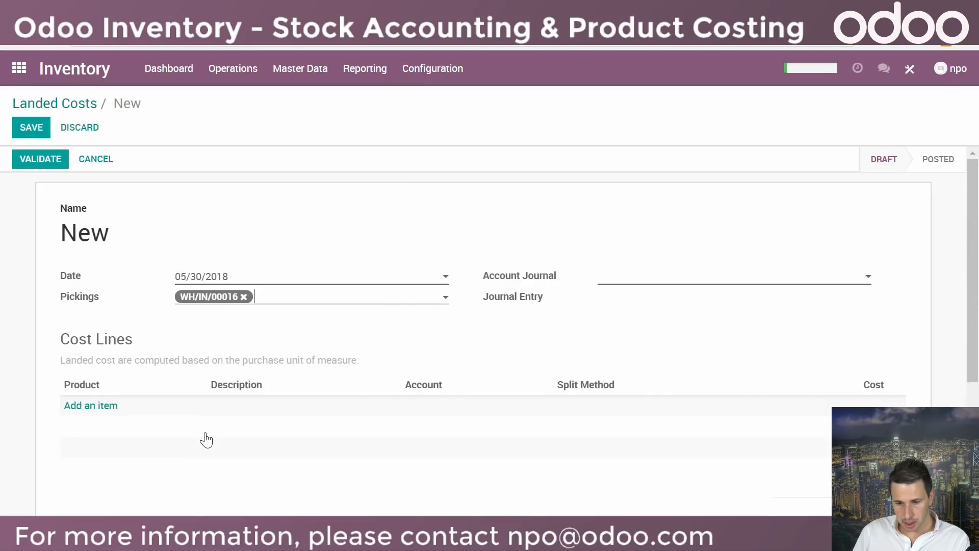
Set the landed cost's account journal to Stock Journal (AUD) and check the choice of pickings without adding another
{"action": "left_click", "coordinate": [623, 281]}
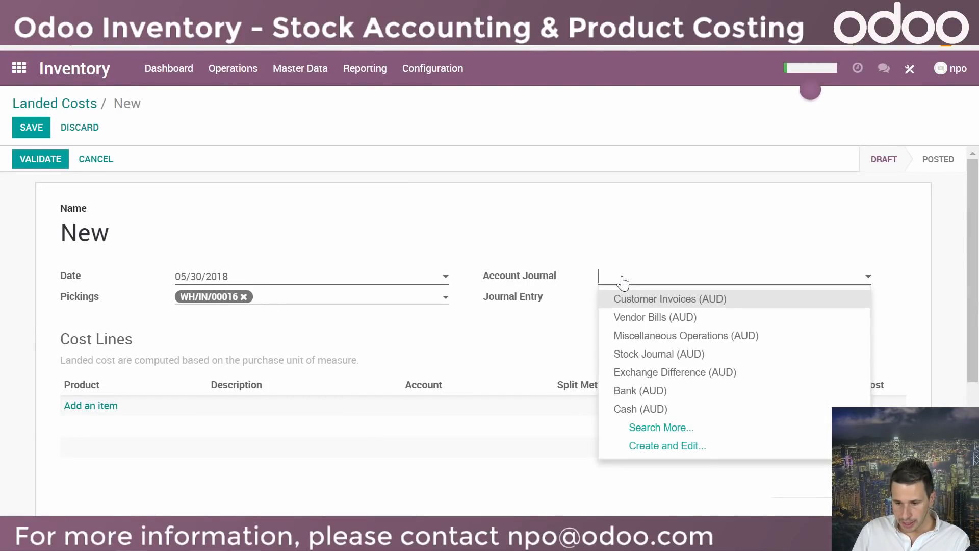
{"action": "left_click", "coordinate": [649, 354]}
{"action": "scroll", "coordinate": [184, 341], "scroll_direction": "down", "scroll_amount": 2}
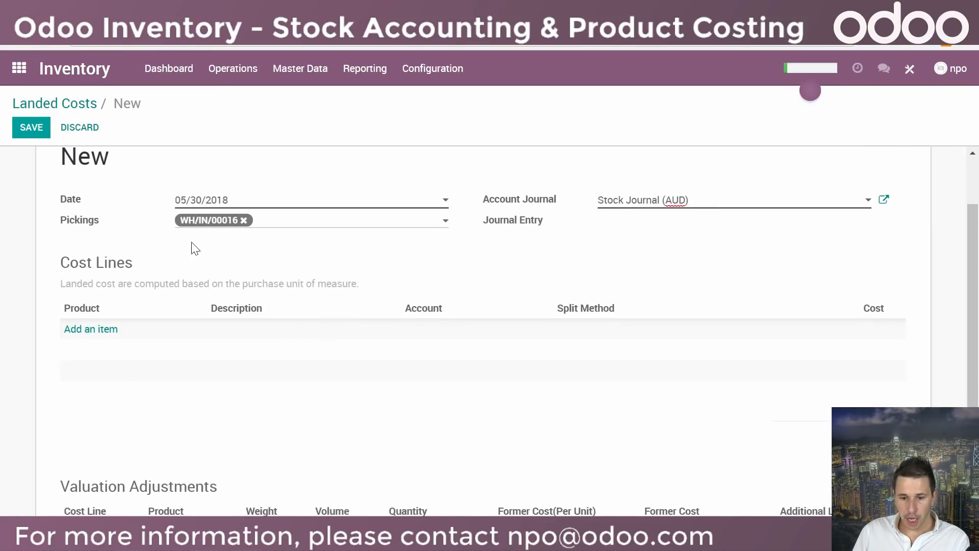
{"action": "left_click", "coordinate": [286, 224]}
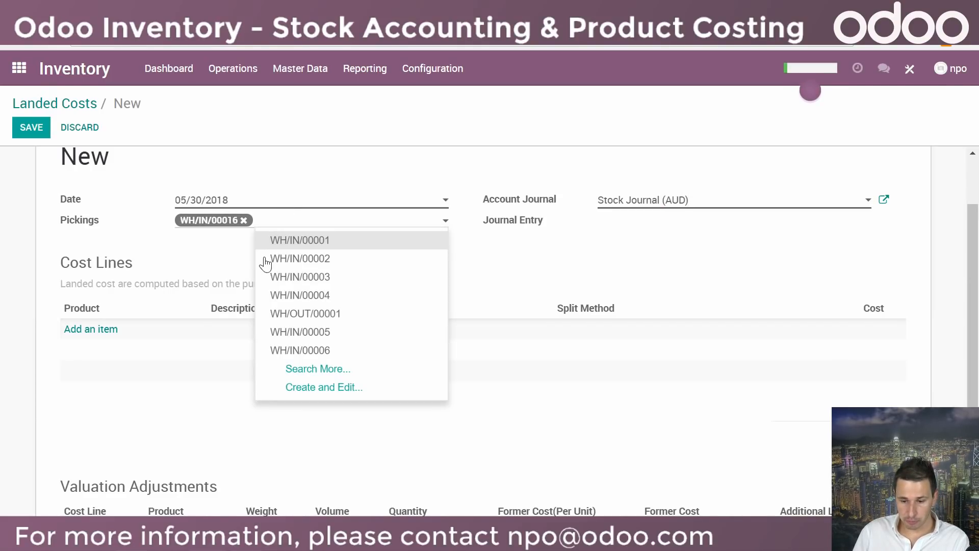
{"action": "left_click", "coordinate": [511, 273]}
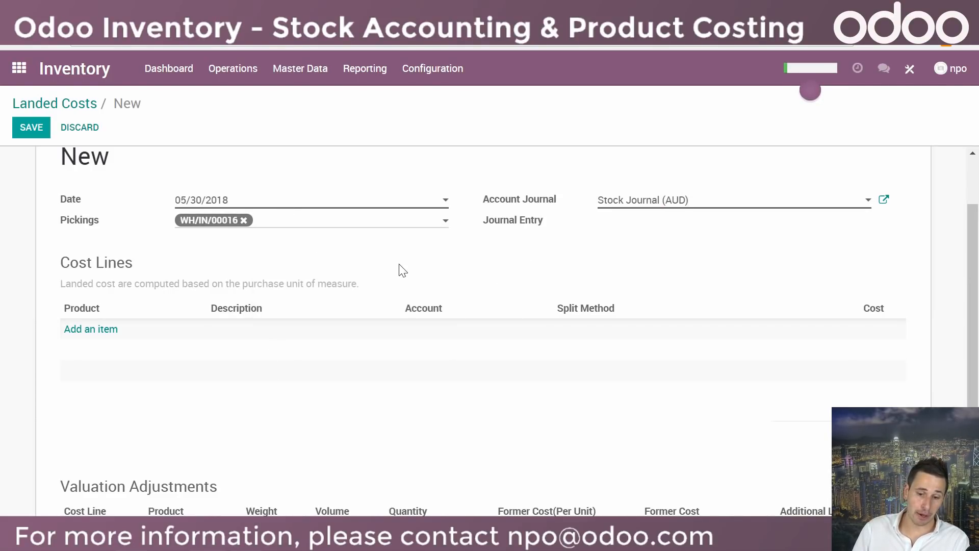
Add a France FOB Freight cost line of 500.00 and keep its split method as By Quantity
{"action": "left_click", "coordinate": [90, 335]}
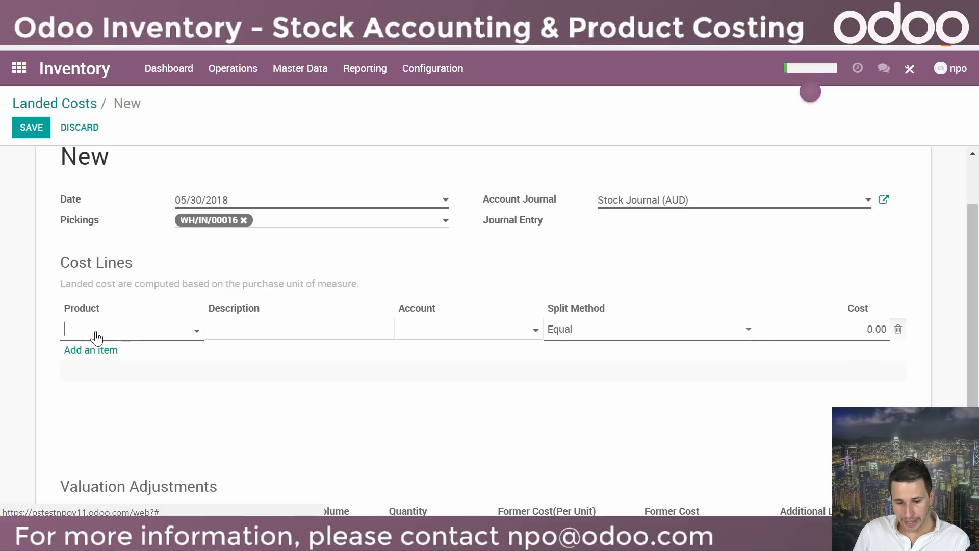
{"action": "left_click", "coordinate": [110, 355]}
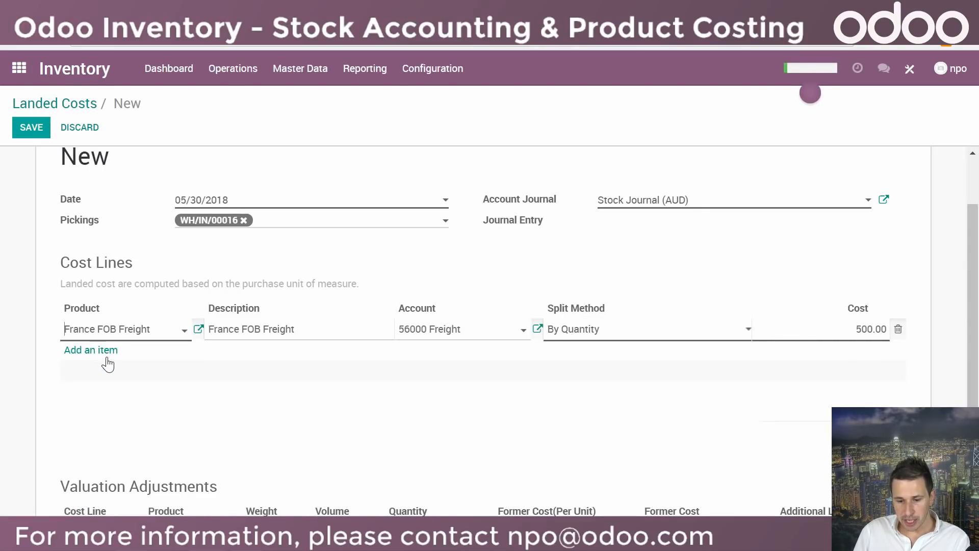
{"action": "left_click", "coordinate": [586, 343]}
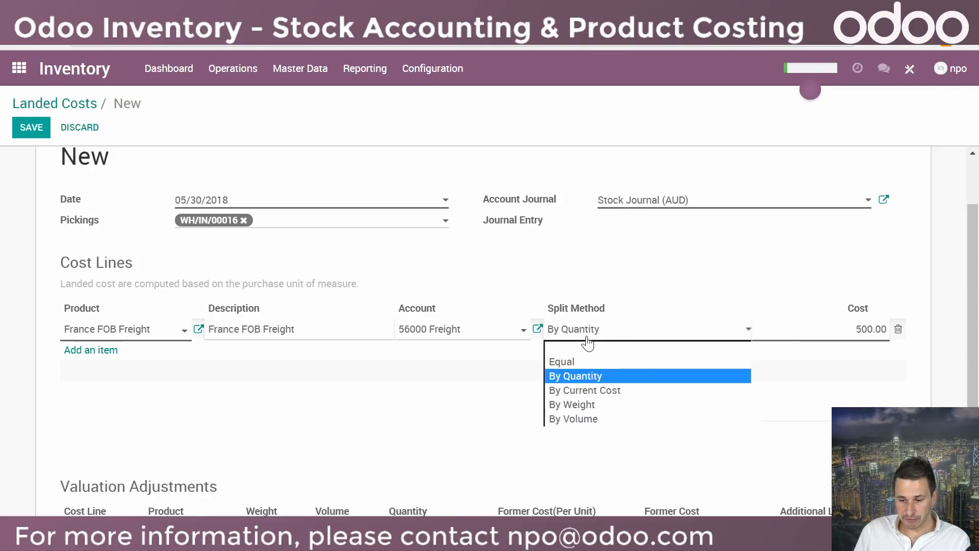
{"action": "left_click", "coordinate": [716, 256]}
{"action": "scroll", "coordinate": [614, 361], "scroll_direction": "down", "scroll_amount": 3}
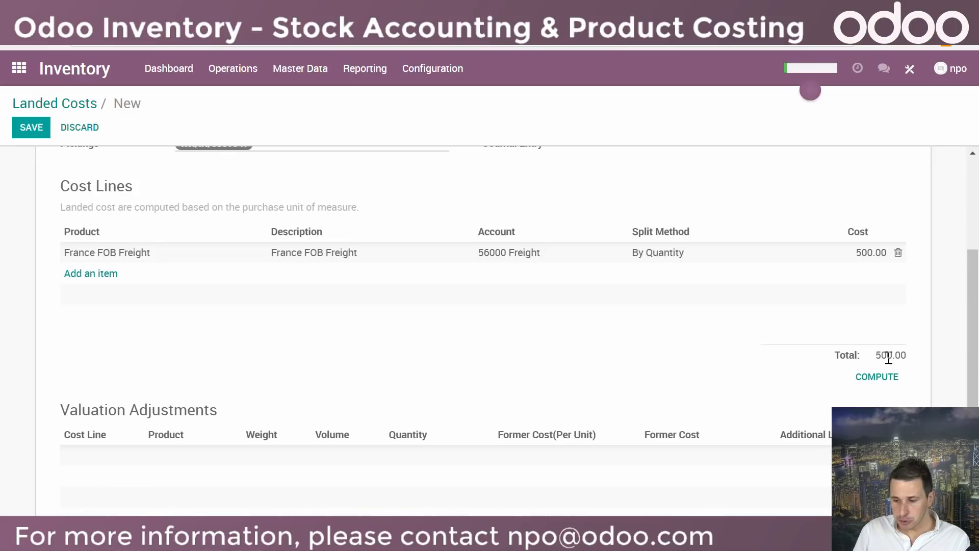
Compute the landed cost and review how the freight is divided between the products in the valuation adjustments
{"action": "left_click", "coordinate": [870, 382]}
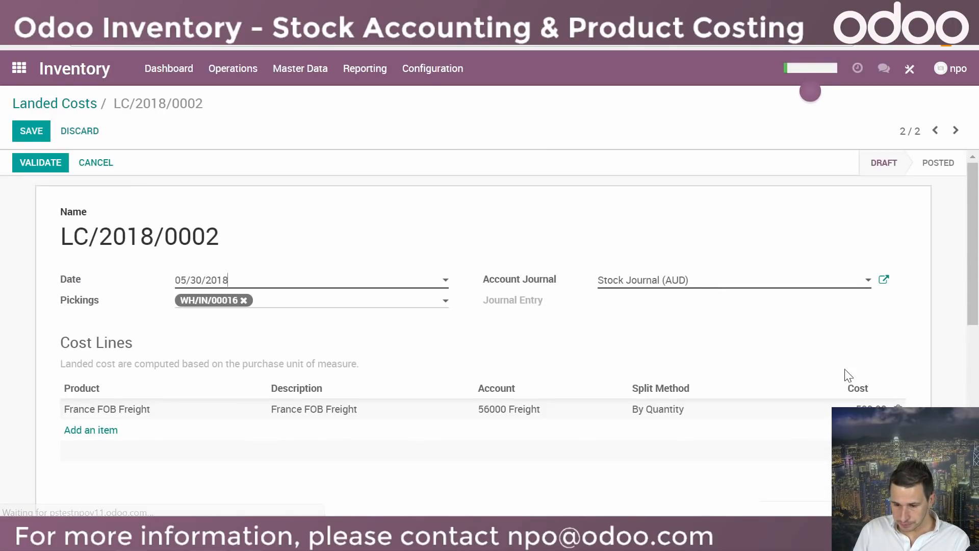
{"action": "scroll", "coordinate": [475, 335], "scroll_direction": "down", "scroll_amount": 5}
{"action": "scroll", "coordinate": [474, 335], "scroll_direction": "down", "scroll_amount": 1}
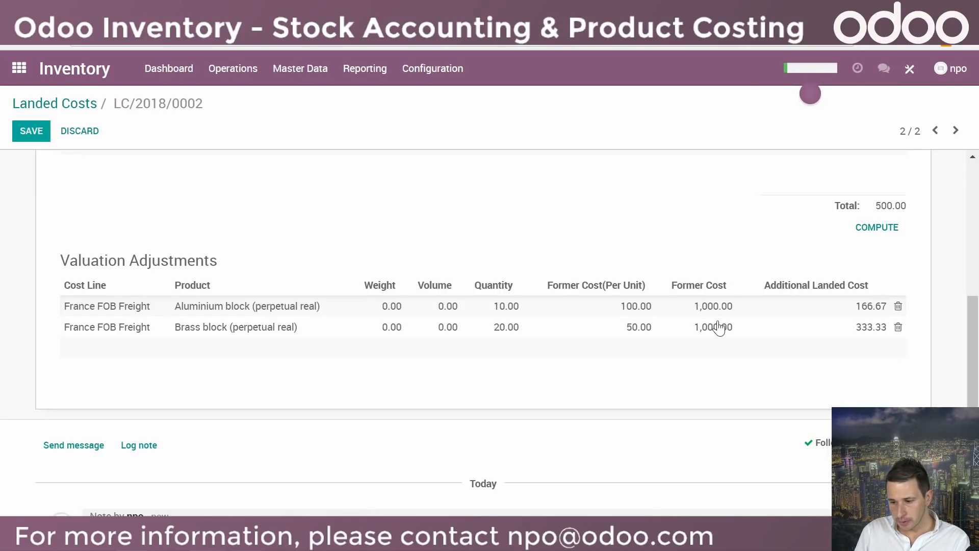
{"action": "scroll", "coordinate": [704, 331], "scroll_direction": "up", "scroll_amount": 2}
{"action": "scroll", "coordinate": [702, 336], "scroll_direction": "up", "scroll_amount": 2}
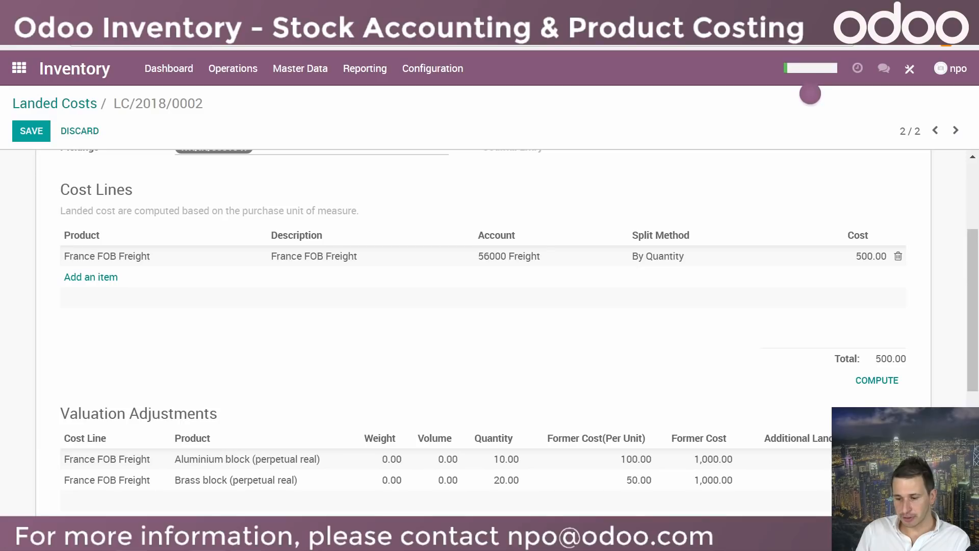
{"action": "scroll", "coordinate": [794, 417], "scroll_direction": "down", "scroll_amount": 1}
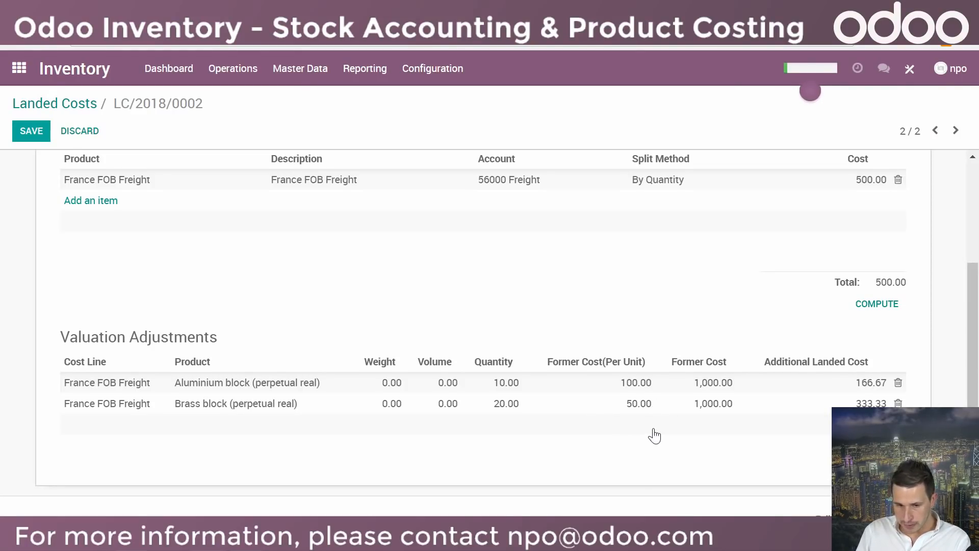
Validate the landed cost and check its valuation adjustments for the aluminium and brass blocks
{"action": "scroll", "coordinate": [654, 435], "scroll_direction": "up", "scroll_amount": 5}
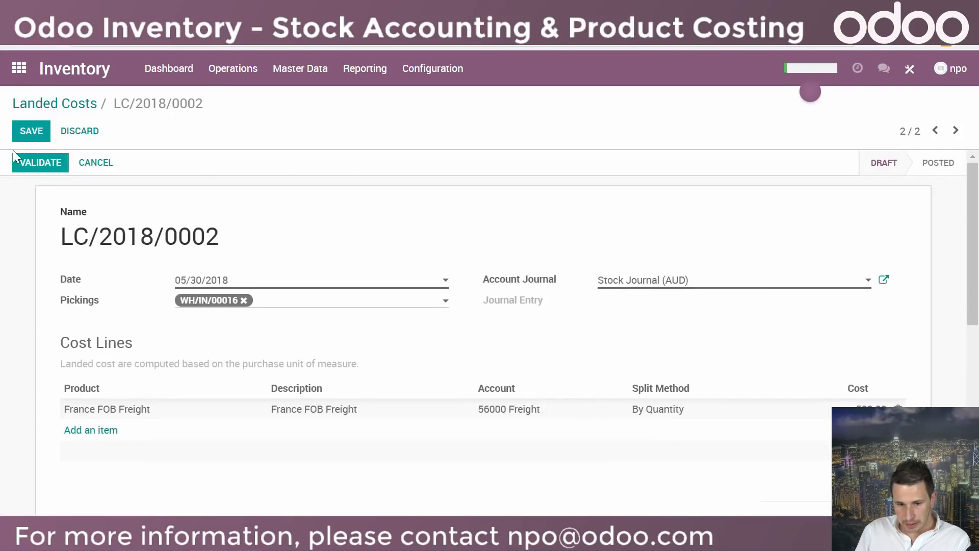
{"action": "left_click", "coordinate": [39, 163]}
{"action": "scroll", "coordinate": [187, 283], "scroll_direction": "down", "scroll_amount": 5}
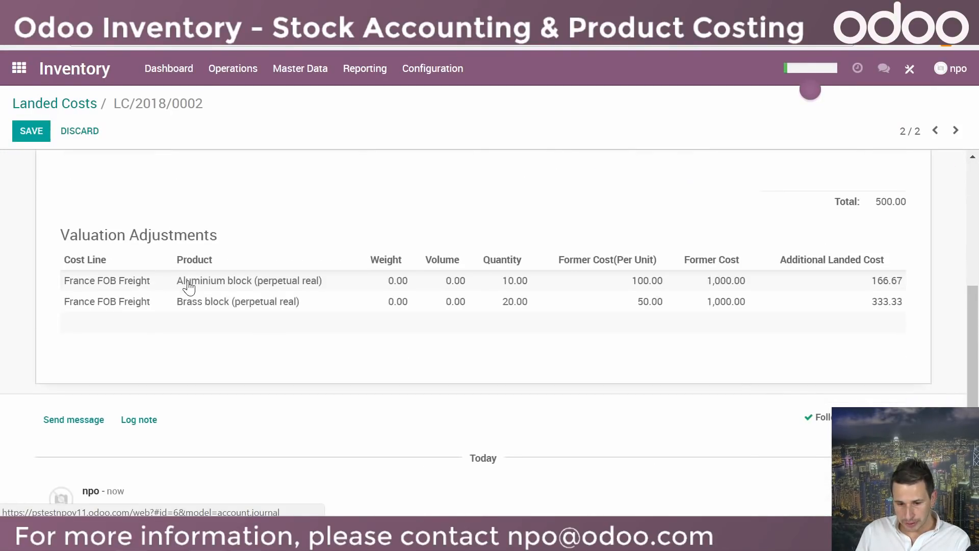
{"action": "scroll", "coordinate": [186, 286], "scroll_direction": "up", "scroll_amount": 5}
Return to the Inventory app and retrieve the inventory valuation report for the current inventory
{"action": "left_click", "coordinate": [303, 72]}
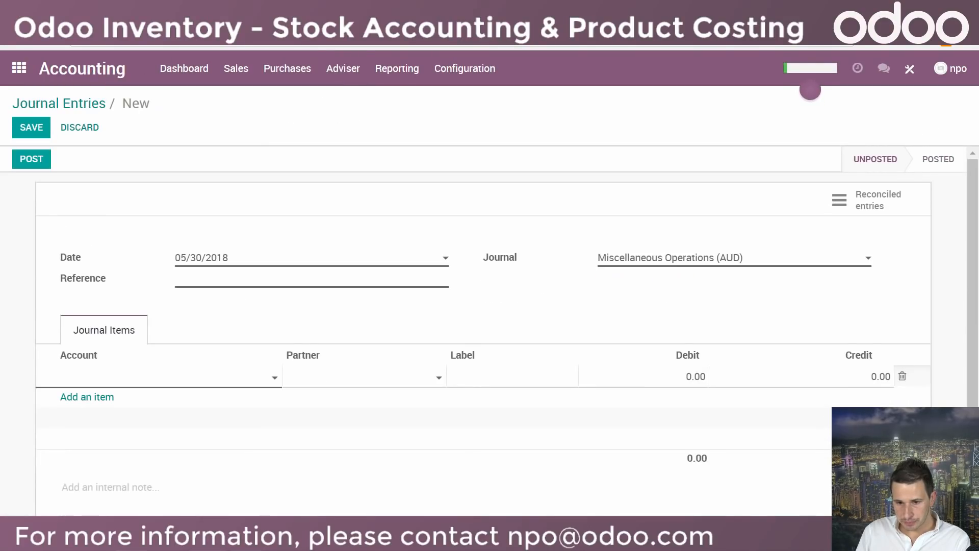
{"action": "left_click", "coordinate": [396, 70]}
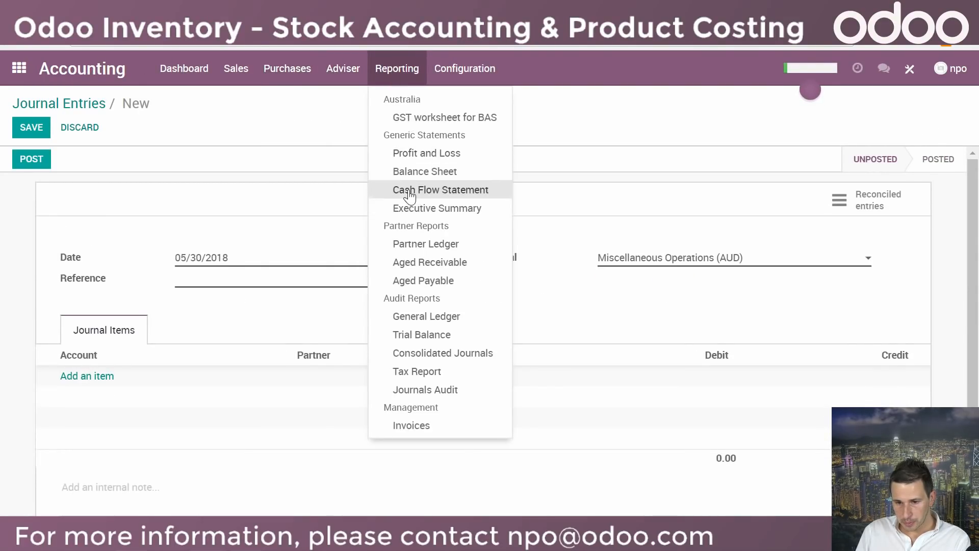
{"action": "left_click", "coordinate": [19, 68]}
{"action": "left_click", "coordinate": [265, 179]}
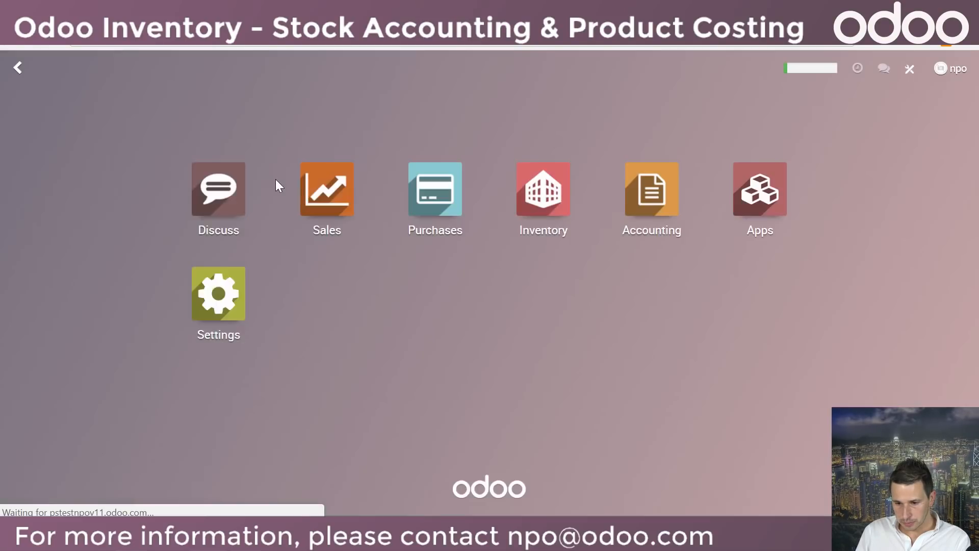
{"action": "left_click", "coordinate": [544, 214]}
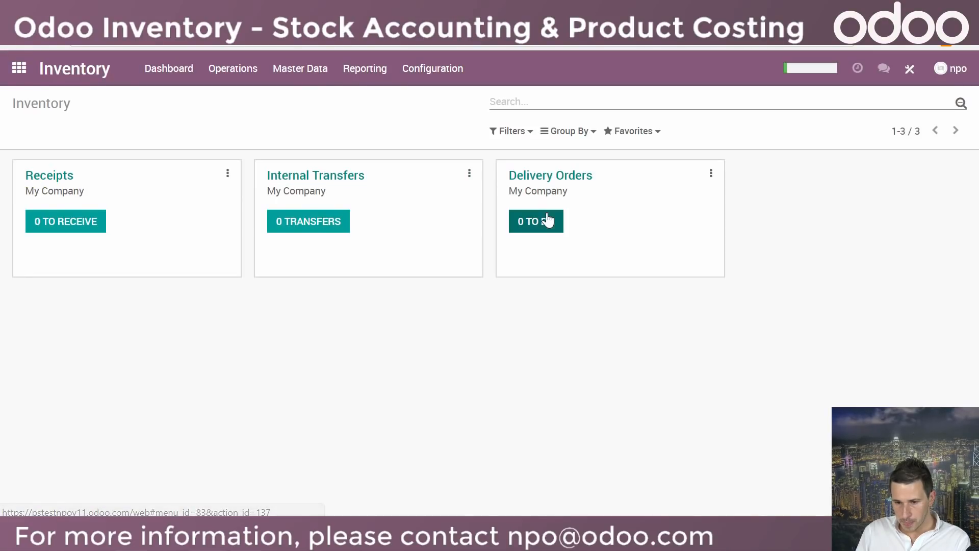
{"action": "left_click", "coordinate": [326, 81]}
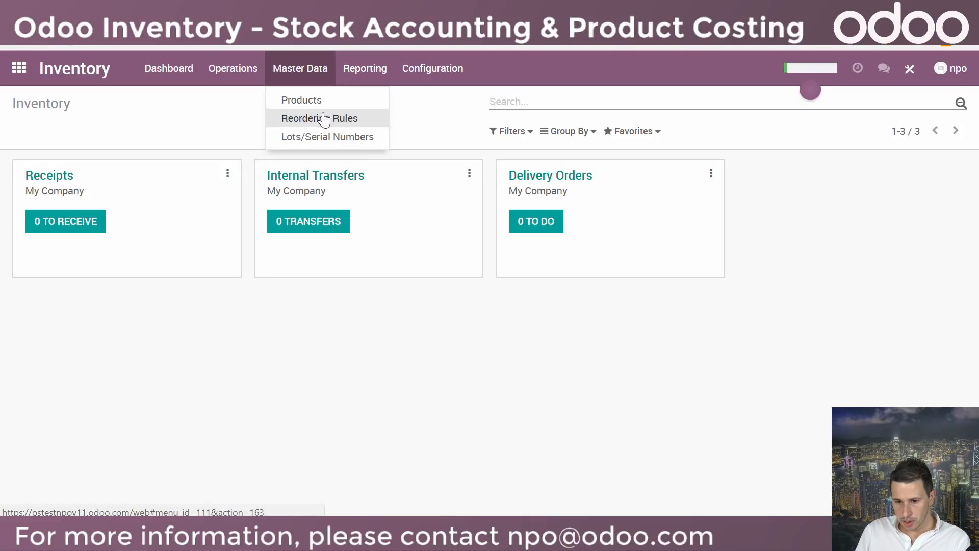
{"action": "mouse_move", "coordinate": [367, 72]}
{"action": "left_click", "coordinate": [393, 120]}
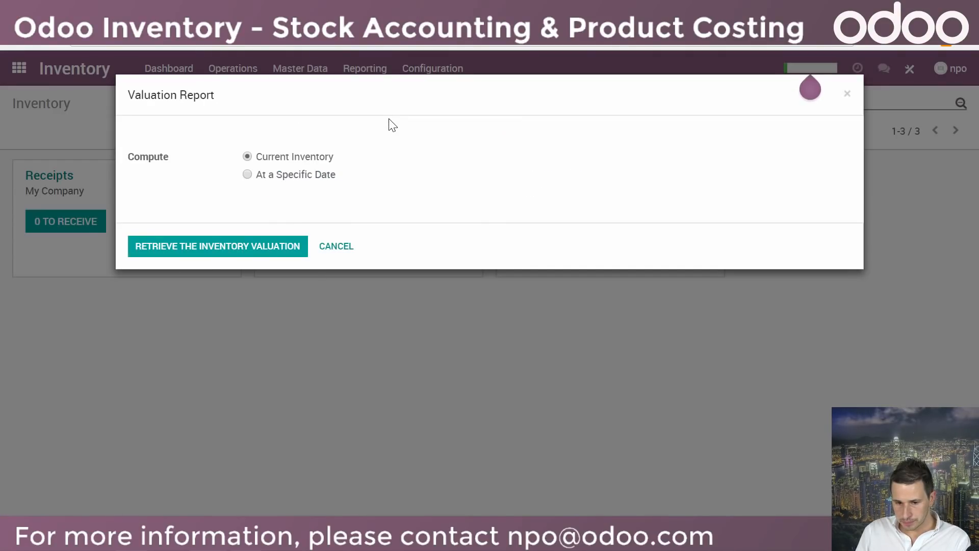
{"action": "left_click", "coordinate": [189, 250]}
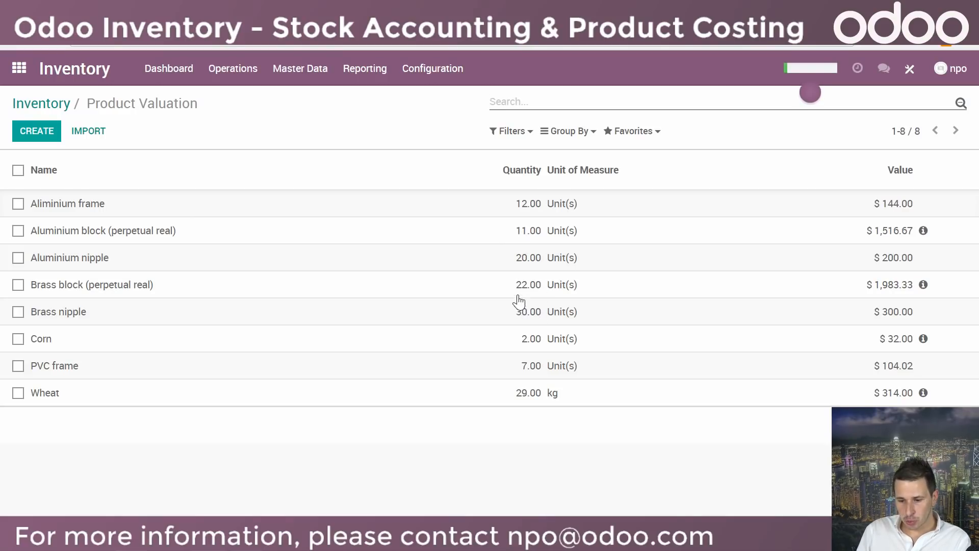
Examine the valuation entries behind Aluminium block (perpetual real) and Brass block (perpetual real) in the product valuation
{"action": "left_click", "coordinate": [924, 230]}
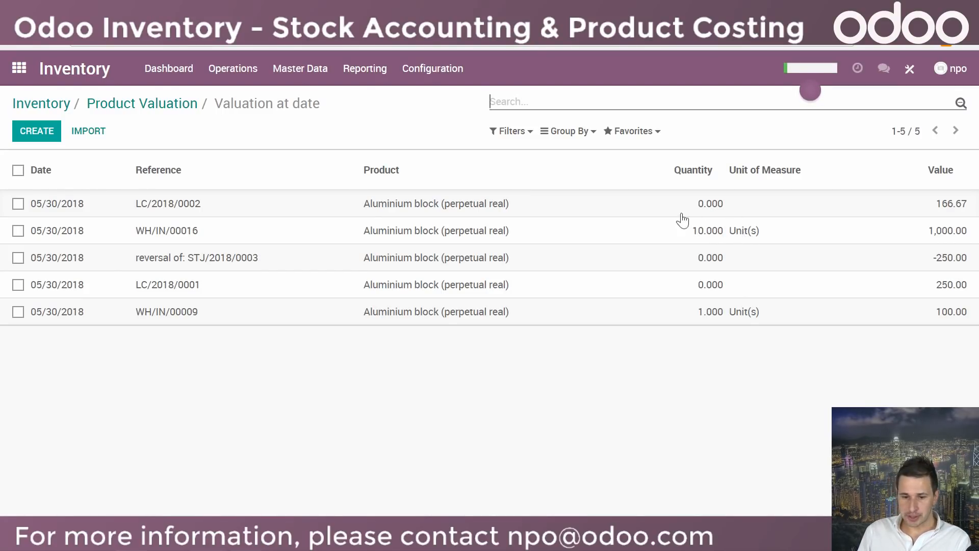
{"action": "left_click", "coordinate": [156, 107]}
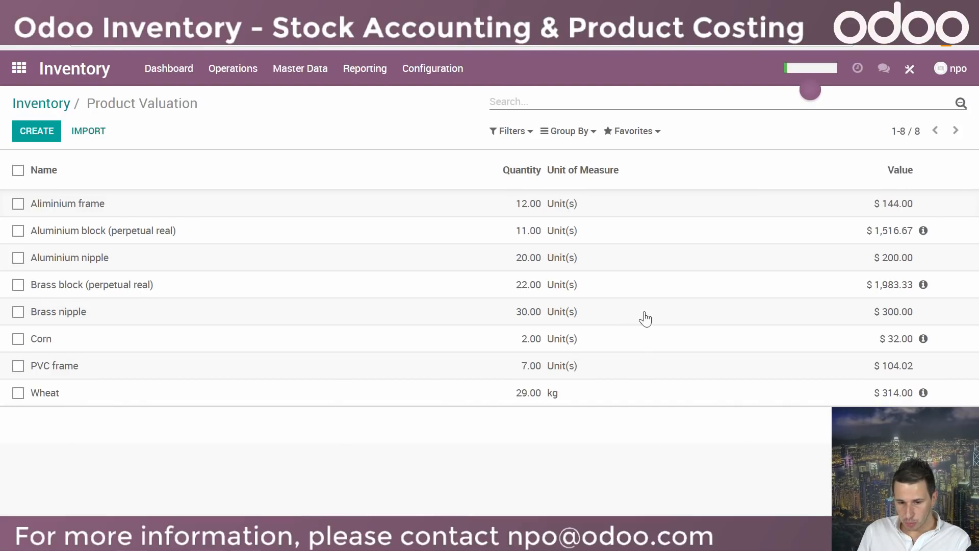
{"action": "left_click", "coordinate": [923, 284]}
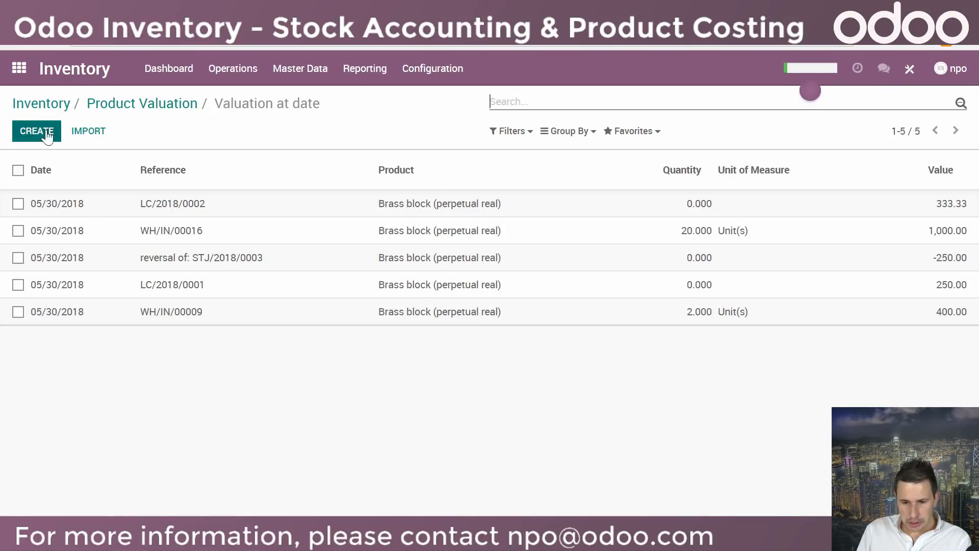
{"action": "left_click", "coordinate": [124, 108]}
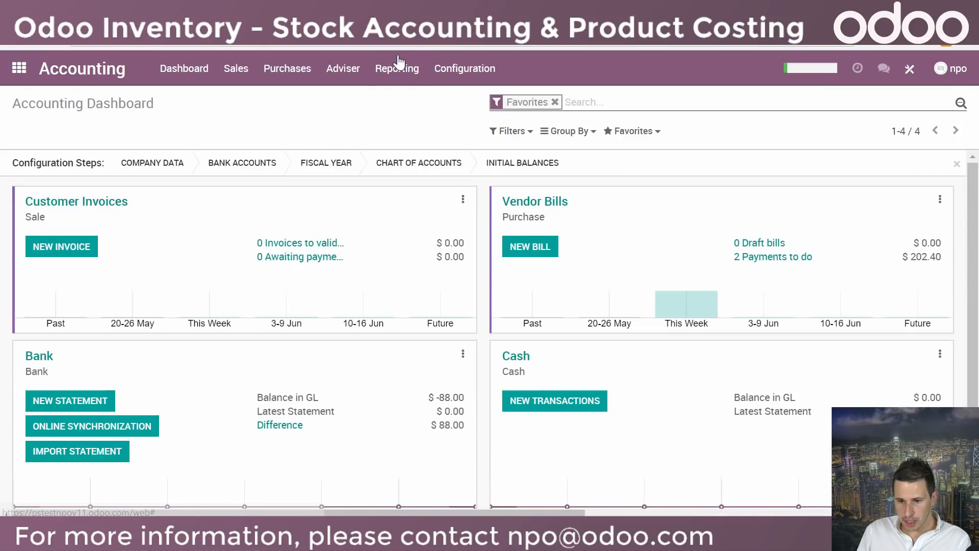
Open the journal entries in Accounting and examine the stock journal entry STJ/2018/0005 for the brass block receipt
{"action": "left_click", "coordinate": [343, 68]}
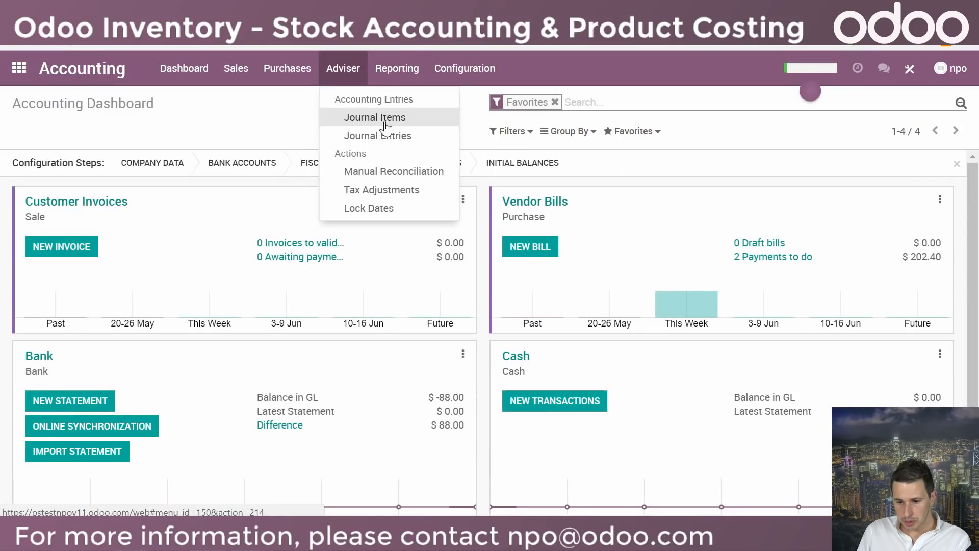
{"action": "left_click", "coordinate": [386, 135]}
{"action": "left_click", "coordinate": [626, 103]}
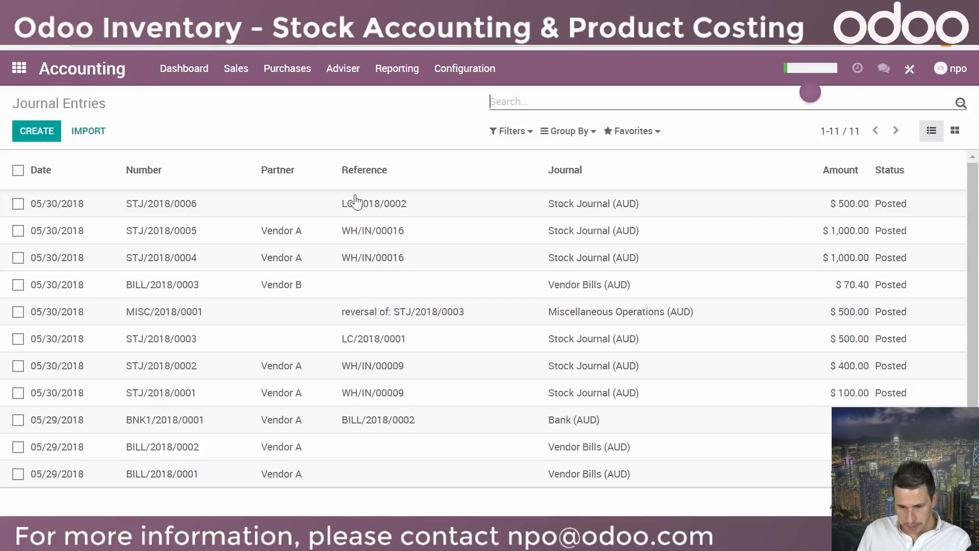
{"action": "left_click", "coordinate": [386, 239]}
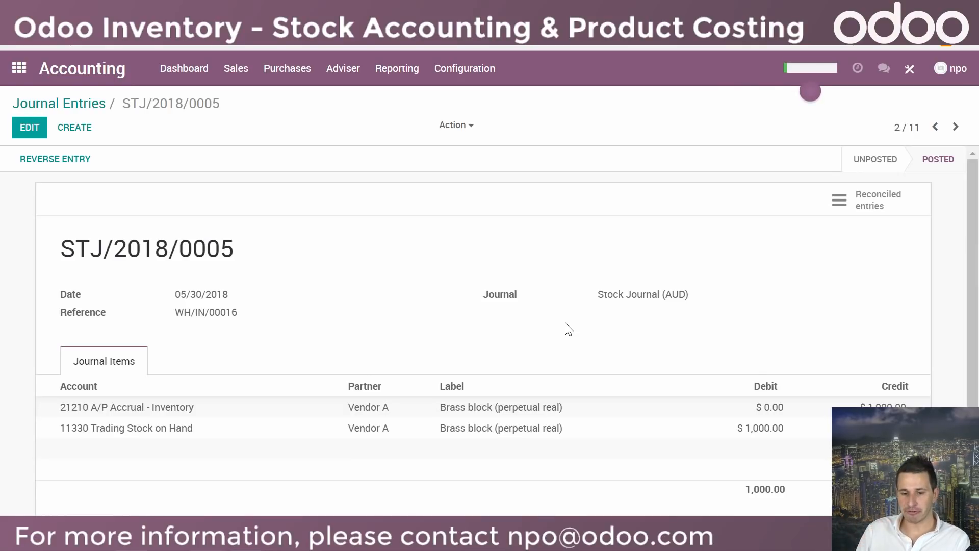
{"action": "left_click", "coordinate": [91, 104]}
Switch to the Google Slides presentation and show slide 11 on the challenges in managing your inventory
{"action": "key", "text": "alt+Tab"}
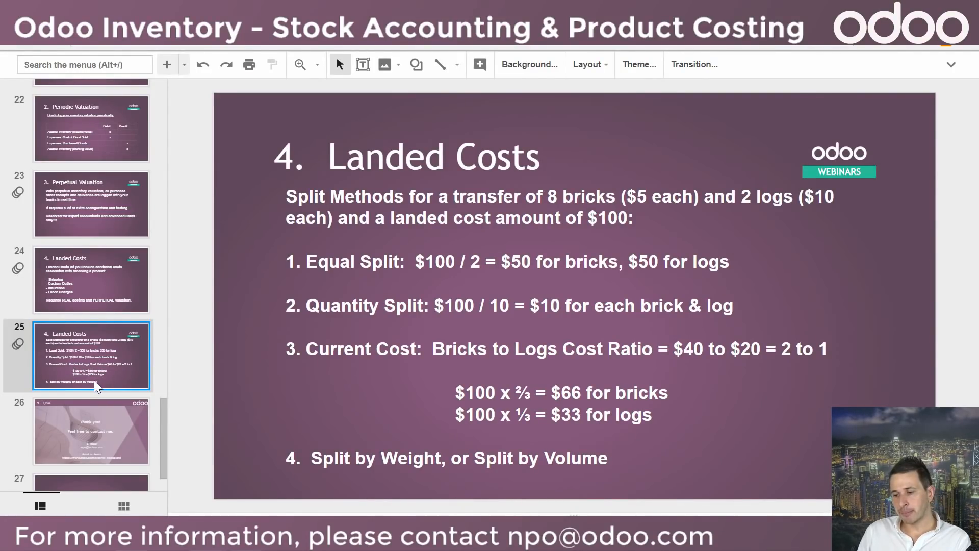
{"action": "scroll", "coordinate": [99, 371], "scroll_direction": "up", "scroll_amount": 20}
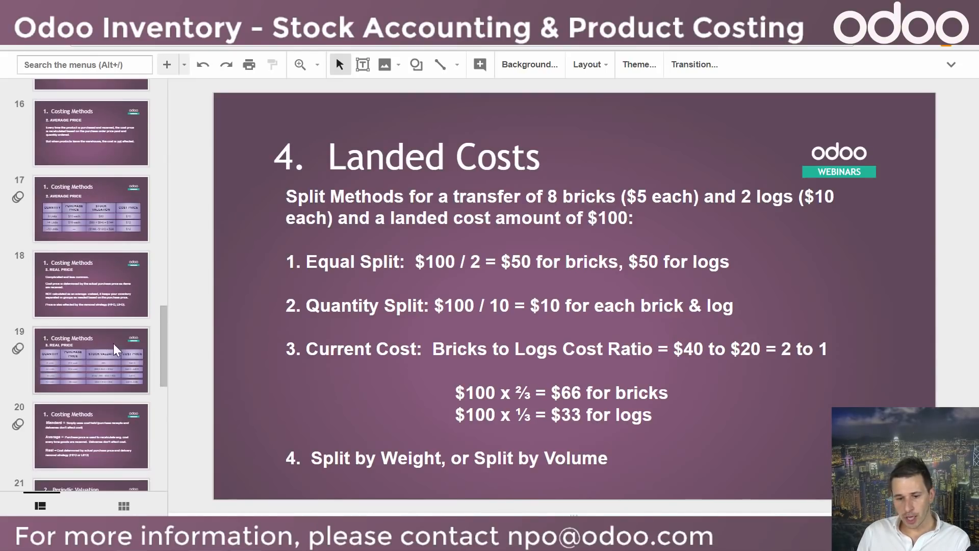
{"action": "scroll", "coordinate": [109, 327], "scroll_direction": "down", "scroll_amount": 12}
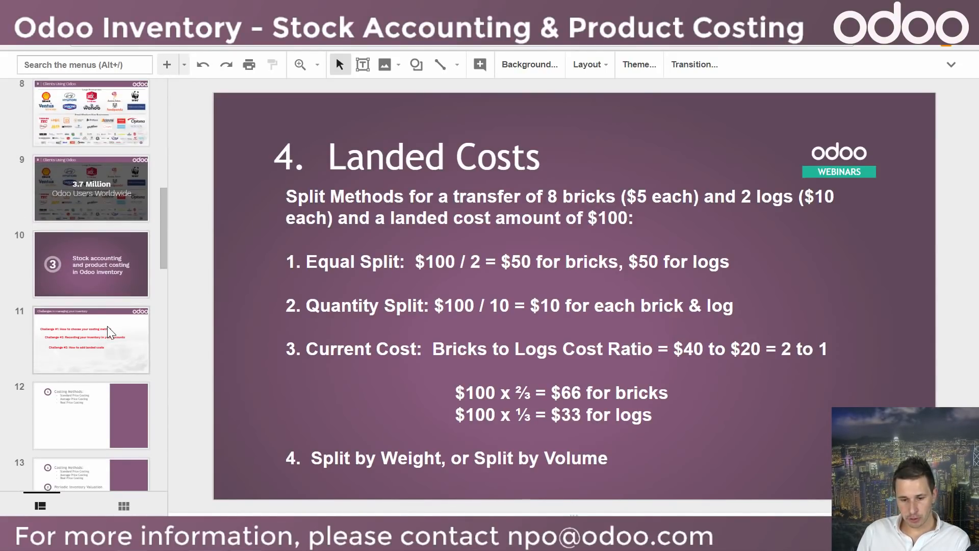
{"action": "left_click", "coordinate": [98, 266]}
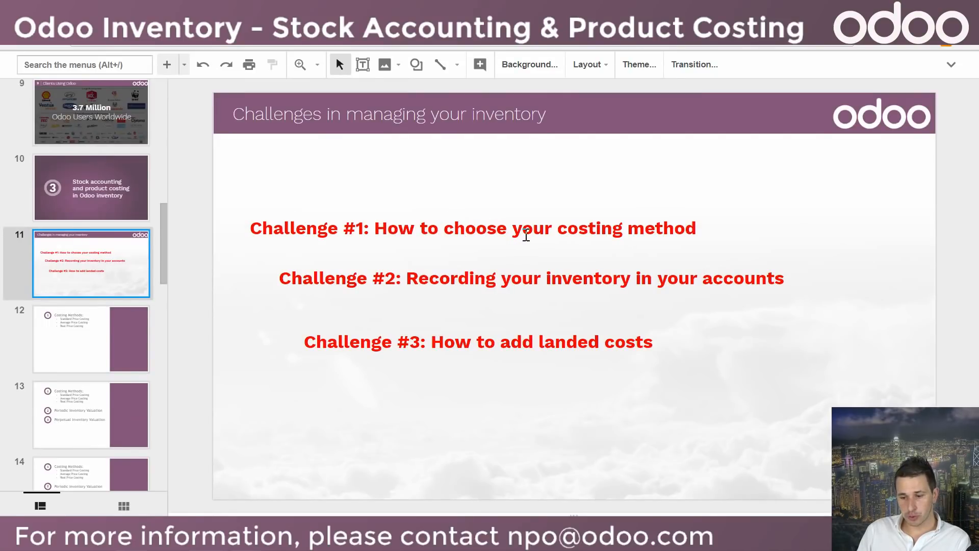
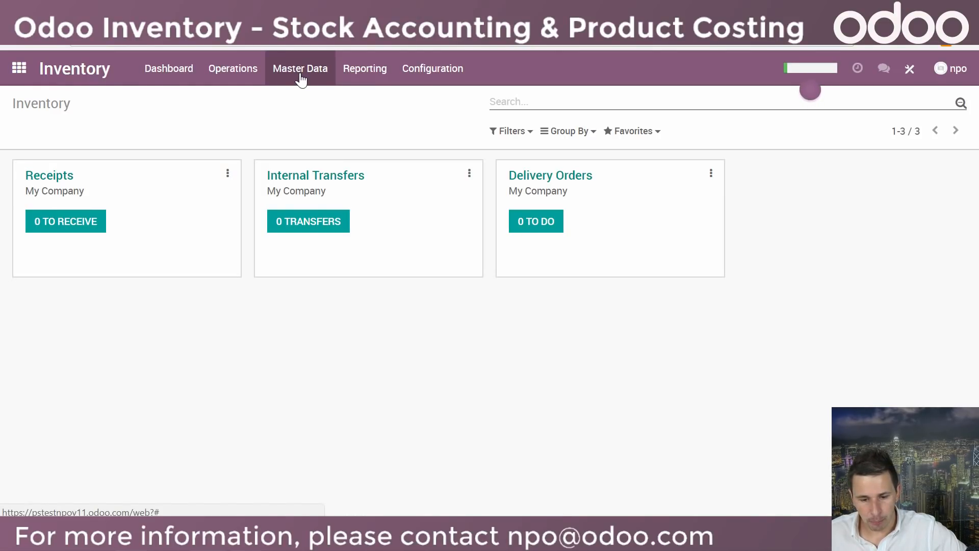
Retrieve the inventory valuation report for the current inventory
{"action": "left_click", "coordinate": [301, 77]}
{"action": "mouse_move", "coordinate": [376, 72]}
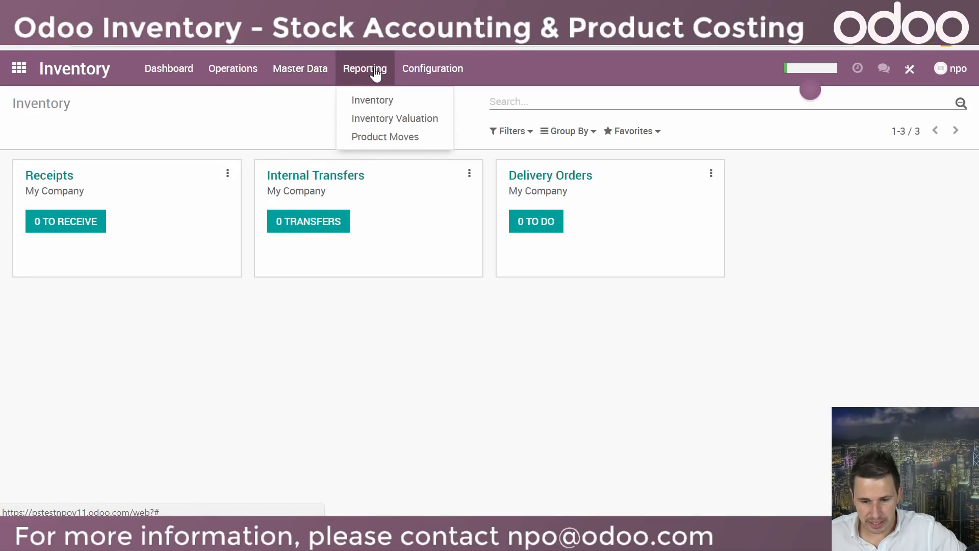
{"action": "left_click", "coordinate": [384, 127]}
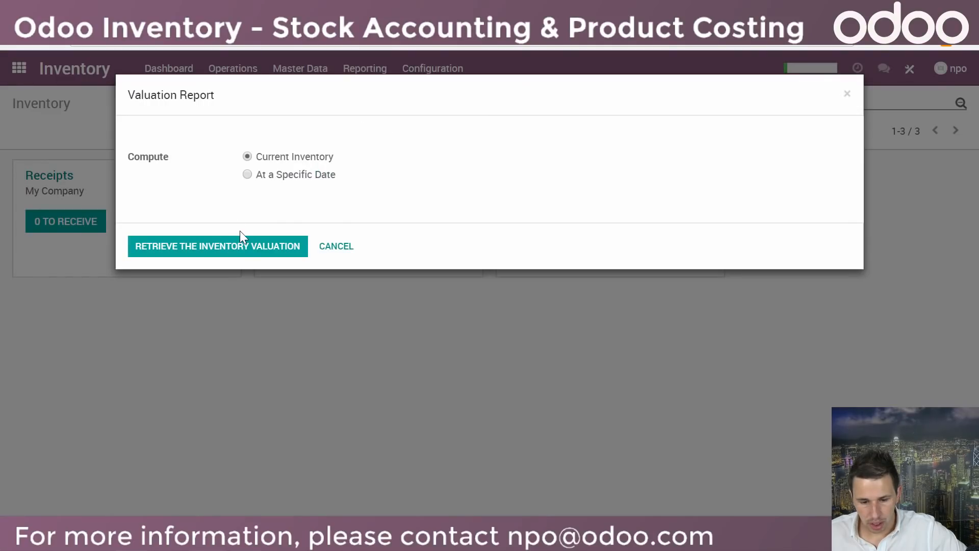
{"action": "left_click", "coordinate": [232, 246]}
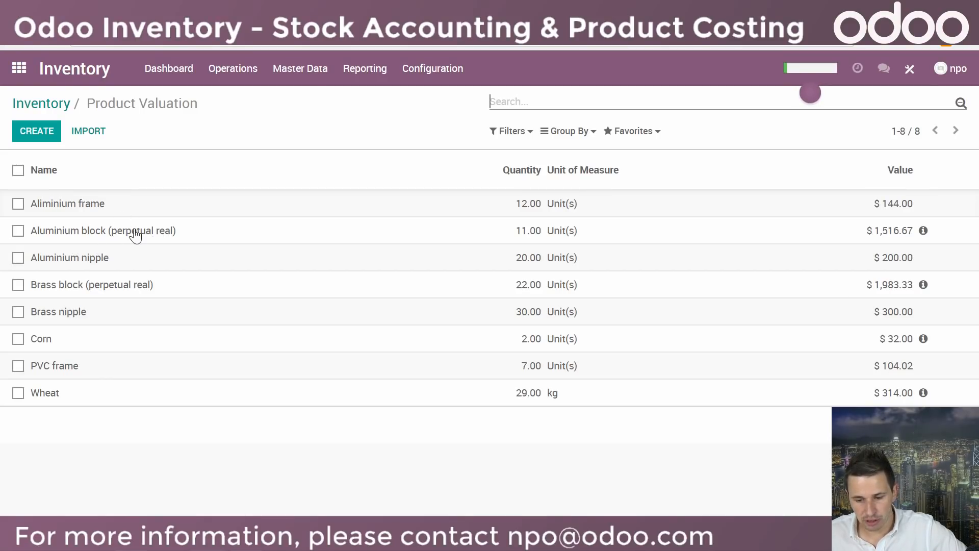
Open the product Aluminium block (perpetual real) and check its stock on hand by location
{"action": "left_click", "coordinate": [364, 71]}
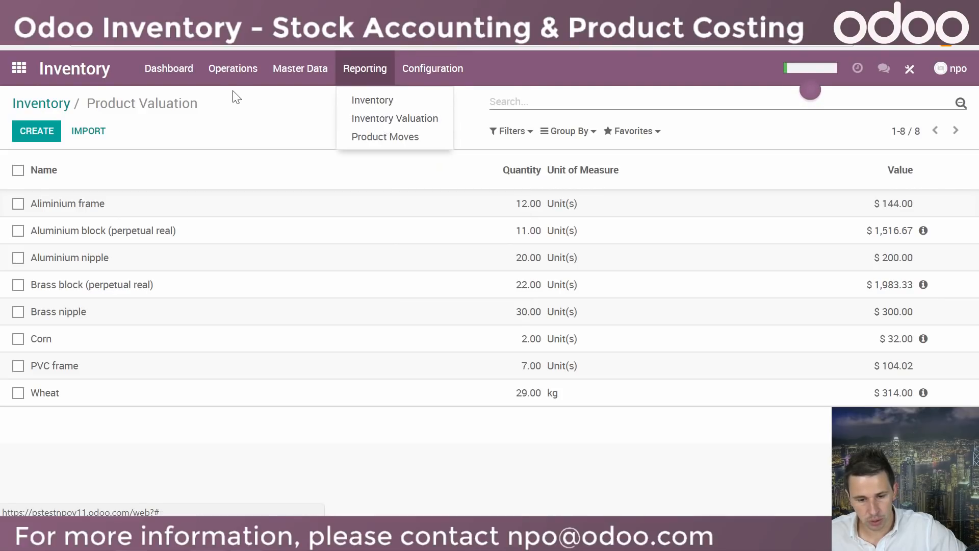
{"action": "left_click", "coordinate": [184, 80]}
{"action": "left_click", "coordinate": [300, 69]}
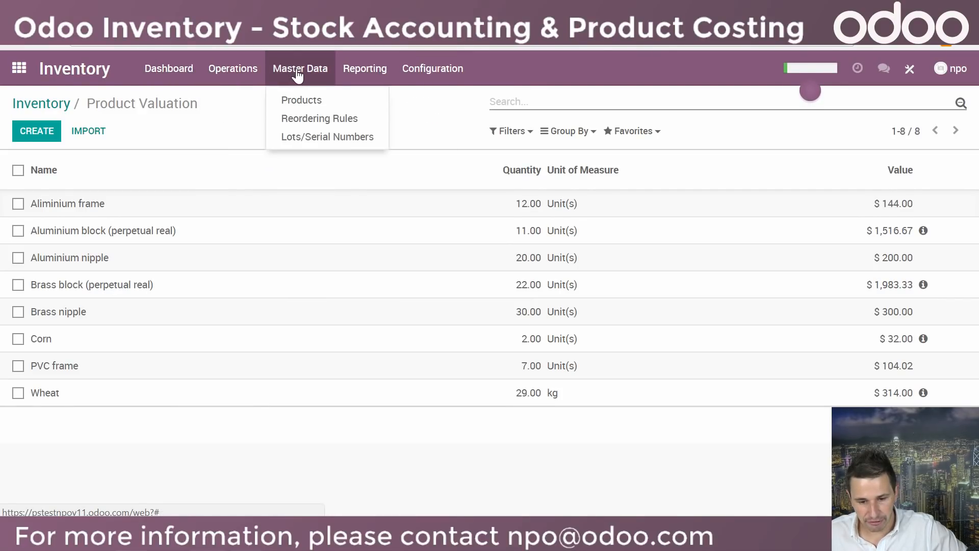
{"action": "left_click", "coordinate": [296, 100]}
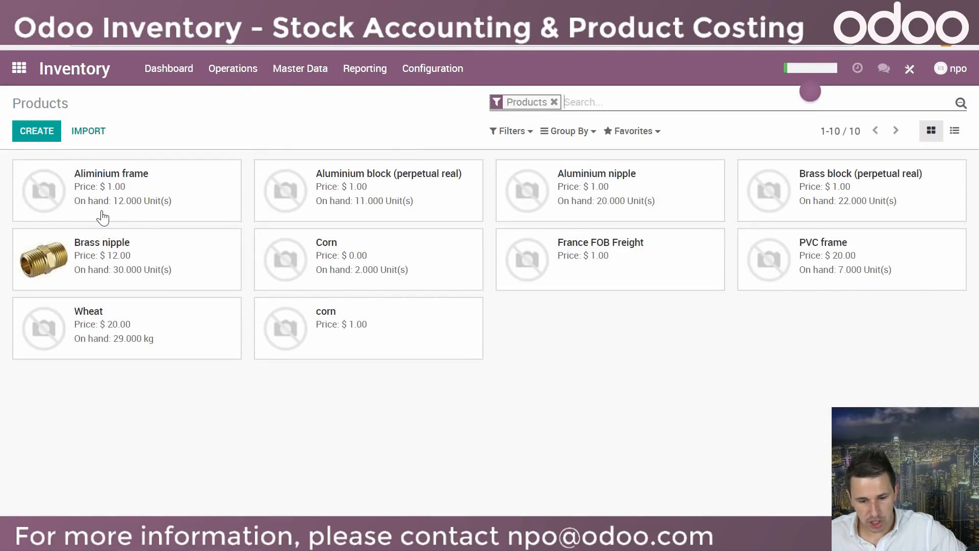
{"action": "left_click", "coordinate": [393, 193]}
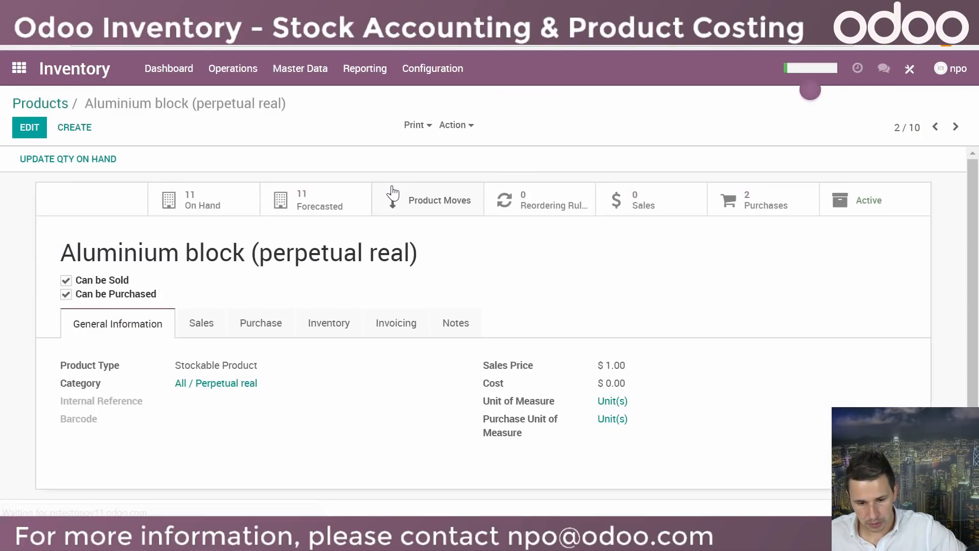
{"action": "left_click", "coordinate": [204, 204]}
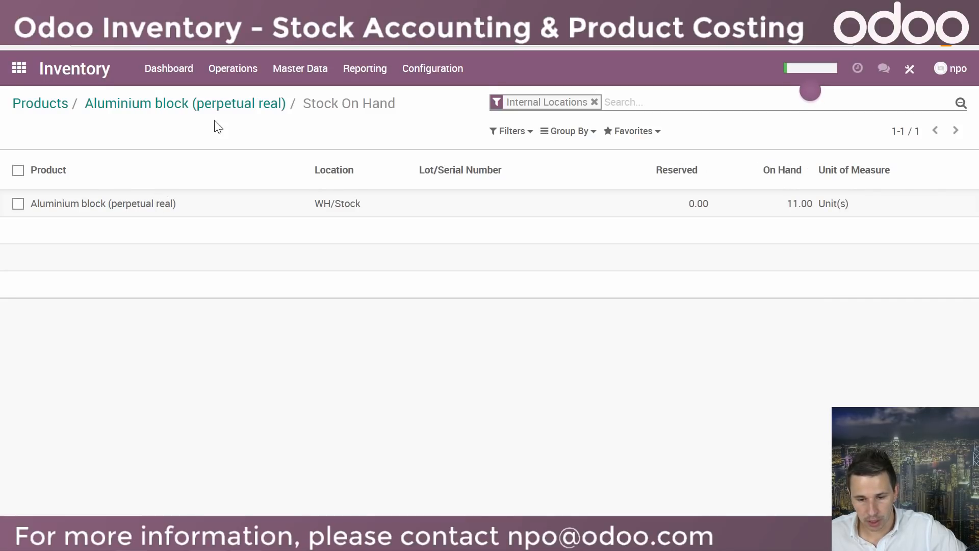
{"action": "left_click", "coordinate": [379, 75]}
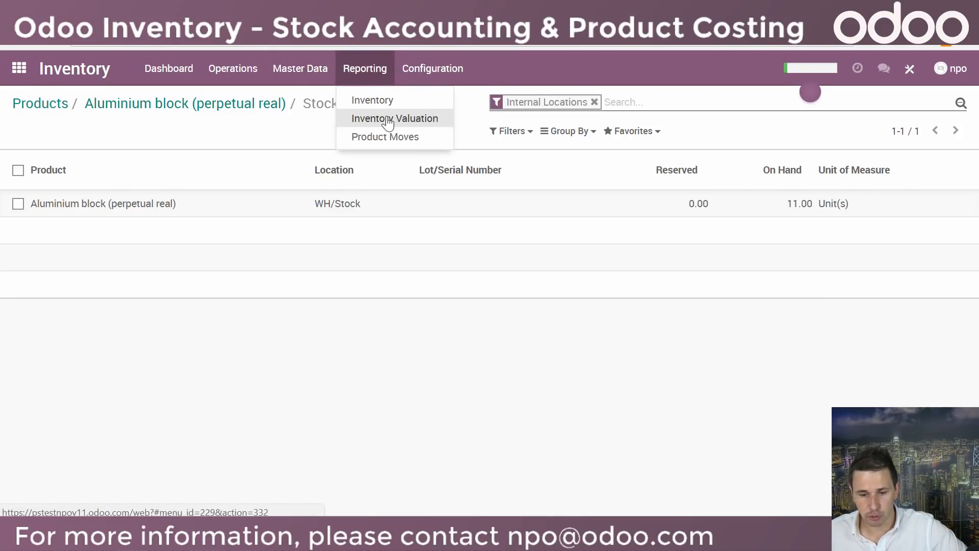
{"action": "left_click", "coordinate": [254, 134]}
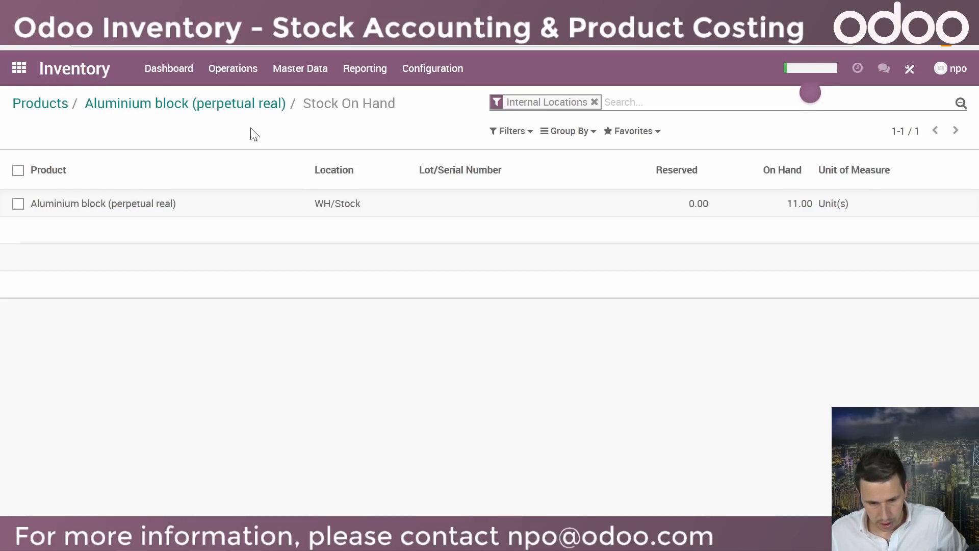
Switch to the Purchases app and review the order lines of purchase order PO00016
{"action": "left_click", "coordinate": [19, 68]}
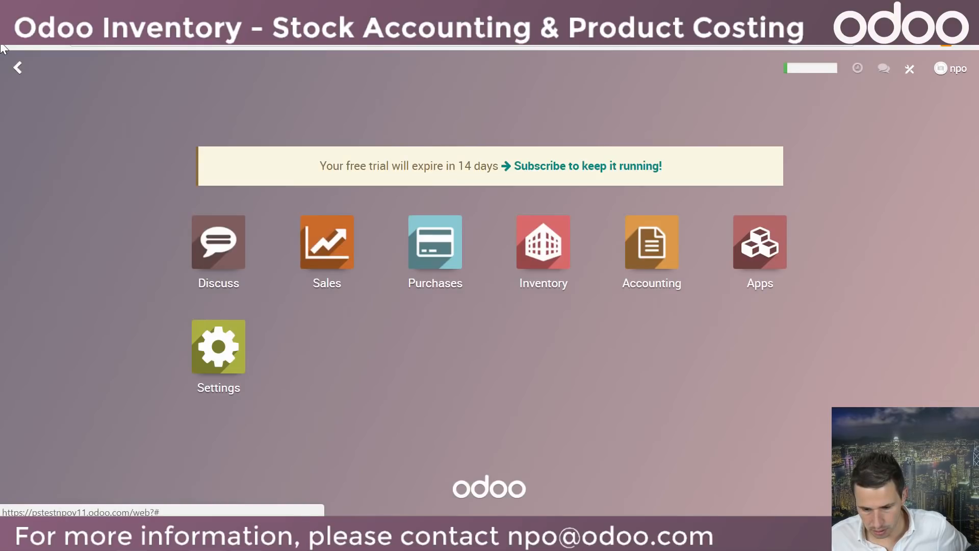
{"action": "left_click", "coordinate": [438, 265]}
{"action": "left_click", "coordinate": [177, 76]}
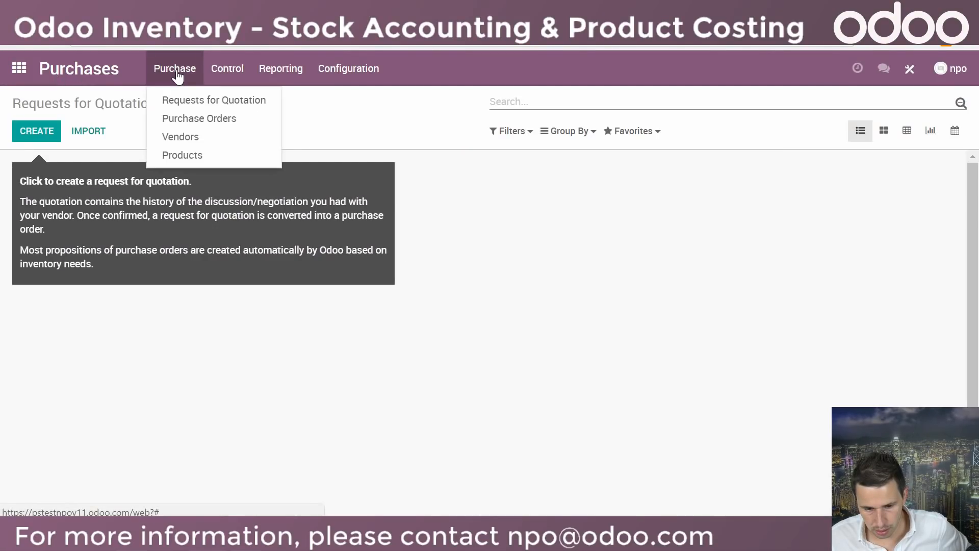
{"action": "left_click", "coordinate": [193, 120]}
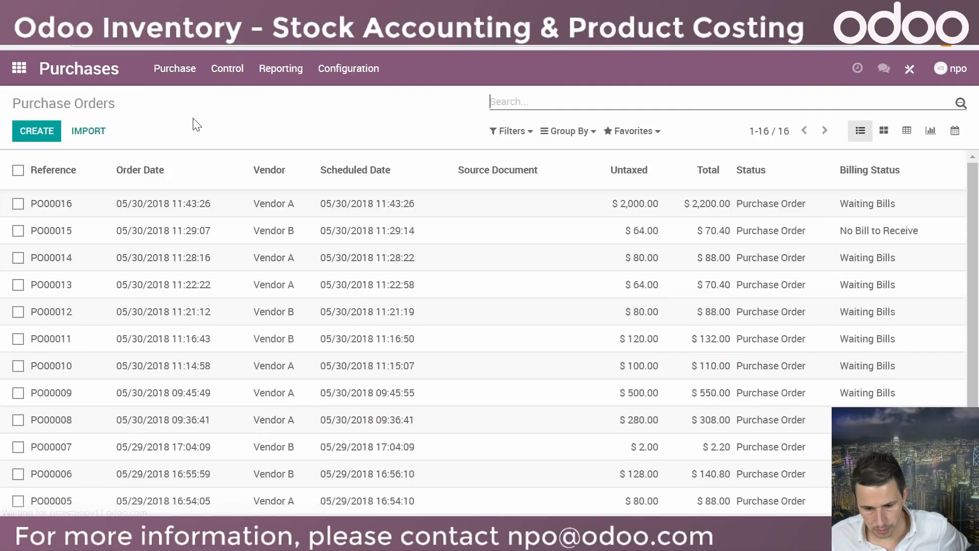
{"action": "left_click", "coordinate": [188, 210]}
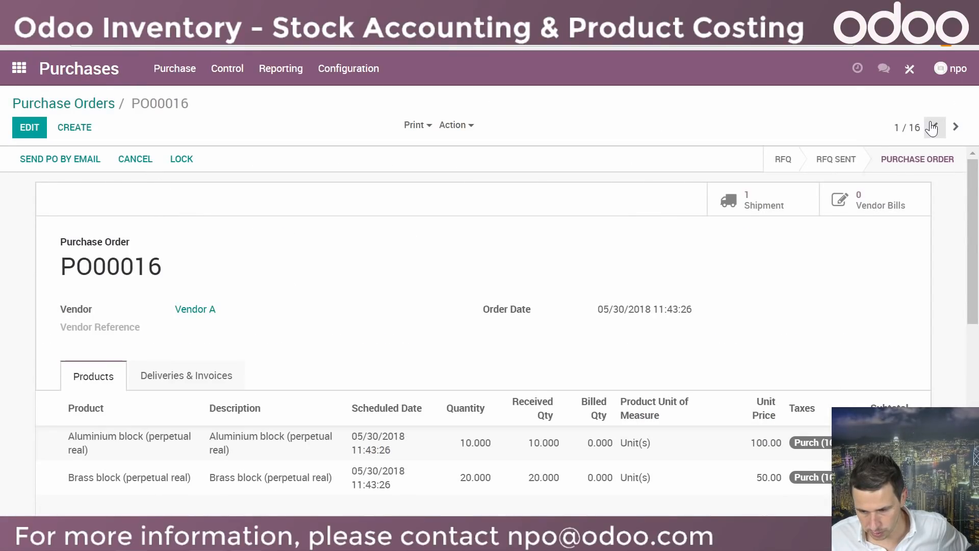
{"action": "scroll", "coordinate": [847, 204], "scroll_direction": "down", "scroll_amount": 3}
{"action": "scroll", "coordinate": [746, 256], "scroll_direction": "up", "scroll_amount": 3}
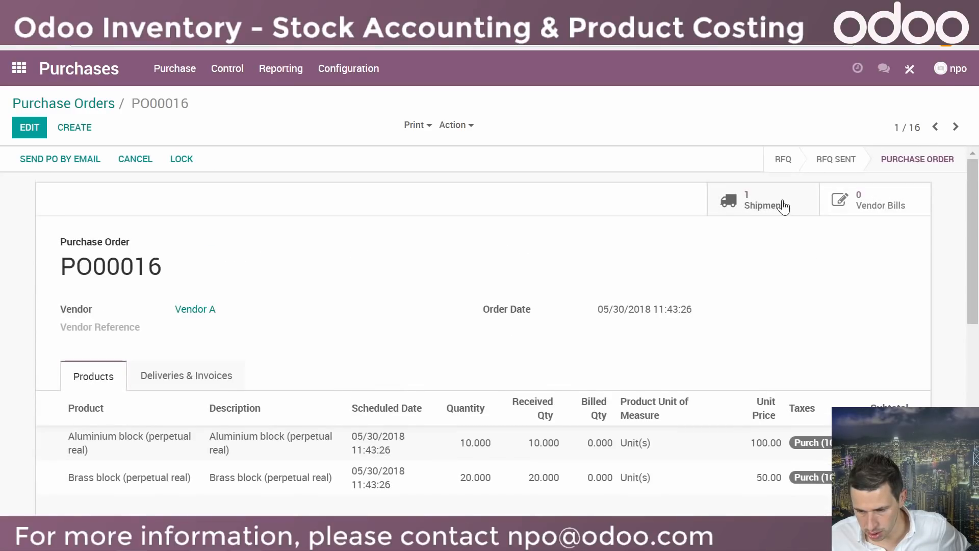
Create a draft vendor bill from purchase order PO00016 and review its lines and tax
{"action": "left_click", "coordinate": [862, 201]}
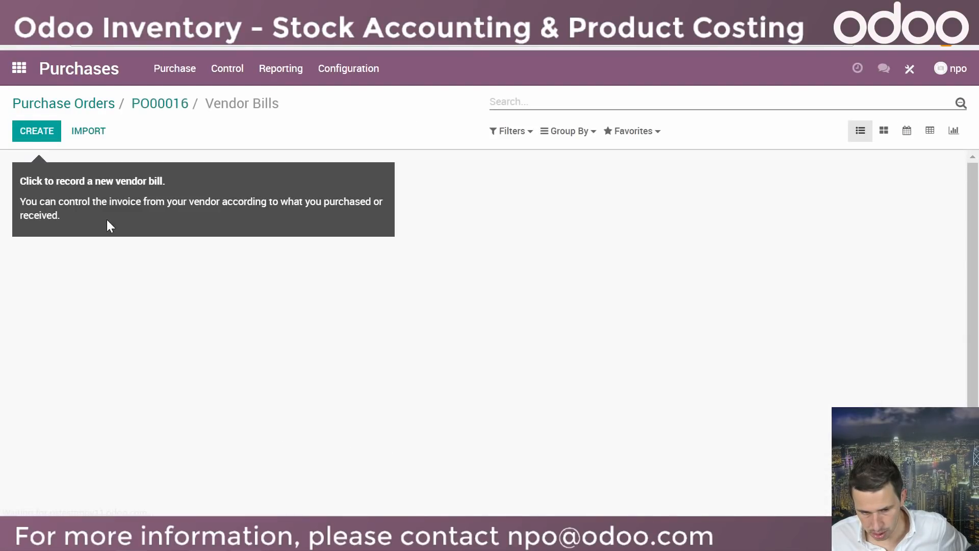
{"action": "left_click", "coordinate": [34, 134]}
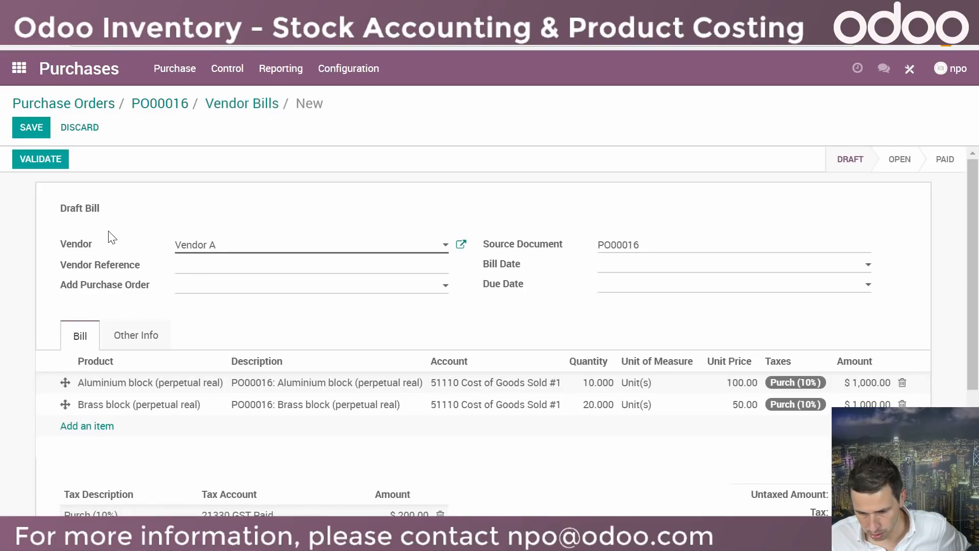
{"action": "scroll", "coordinate": [189, 262], "scroll_direction": "down", "scroll_amount": 3}
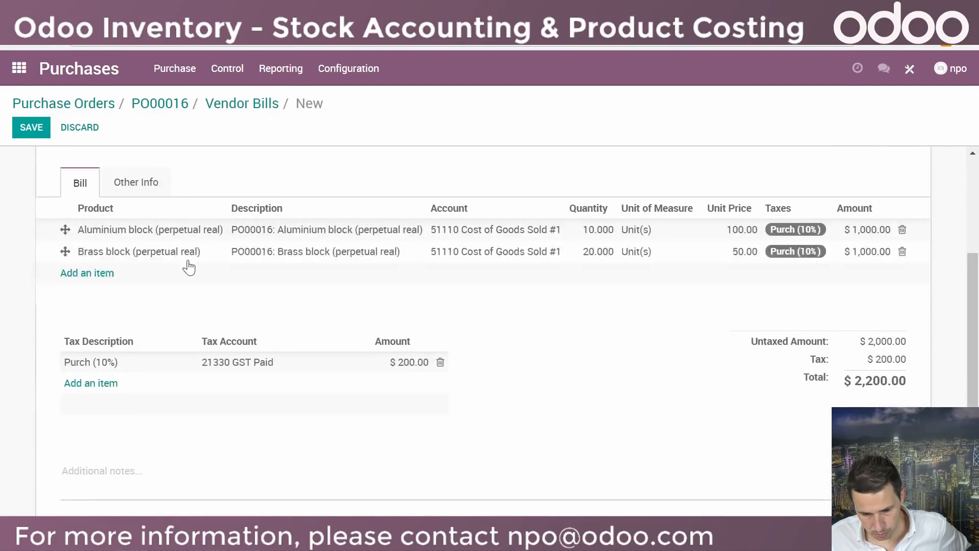
Add a blank line to the draft bill and browse the full product list for it without picking a product
{"action": "left_click", "coordinate": [97, 276]}
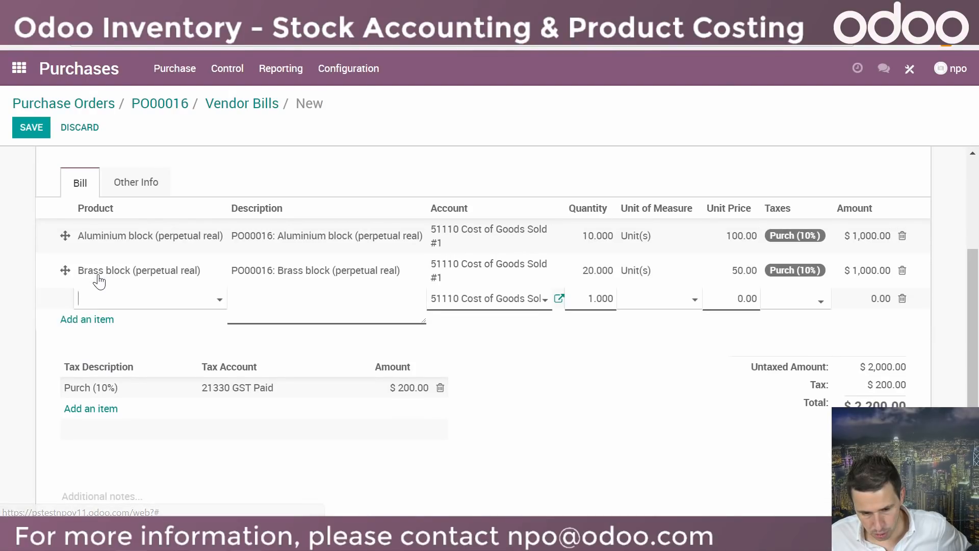
{"action": "scroll", "coordinate": [120, 316], "scroll_direction": "up", "scroll_amount": 3}
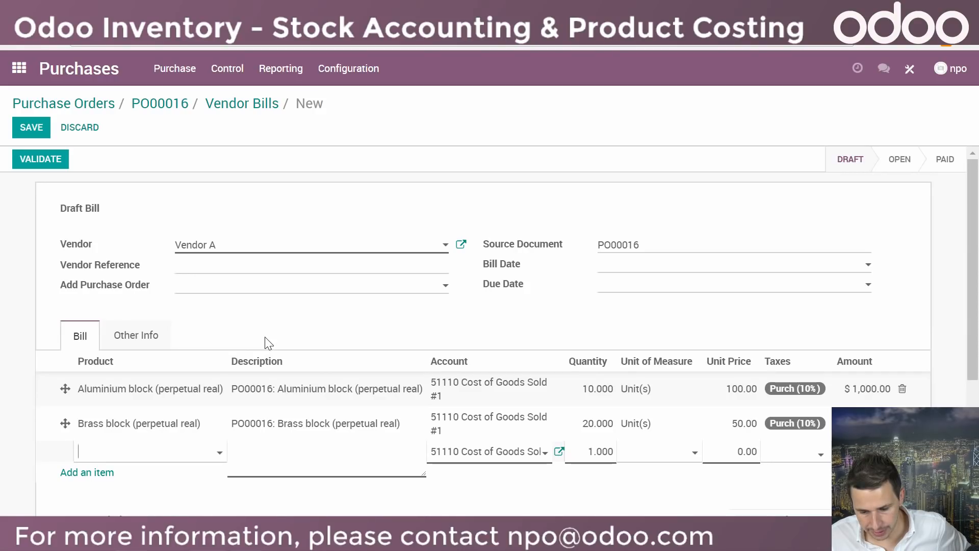
{"action": "left_click", "coordinate": [158, 457]}
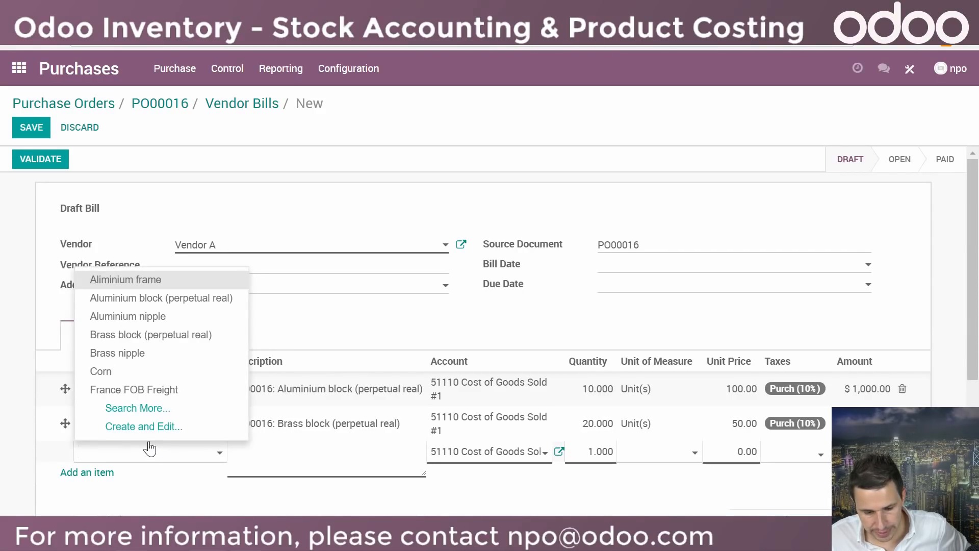
{"action": "left_click", "coordinate": [137, 409]}
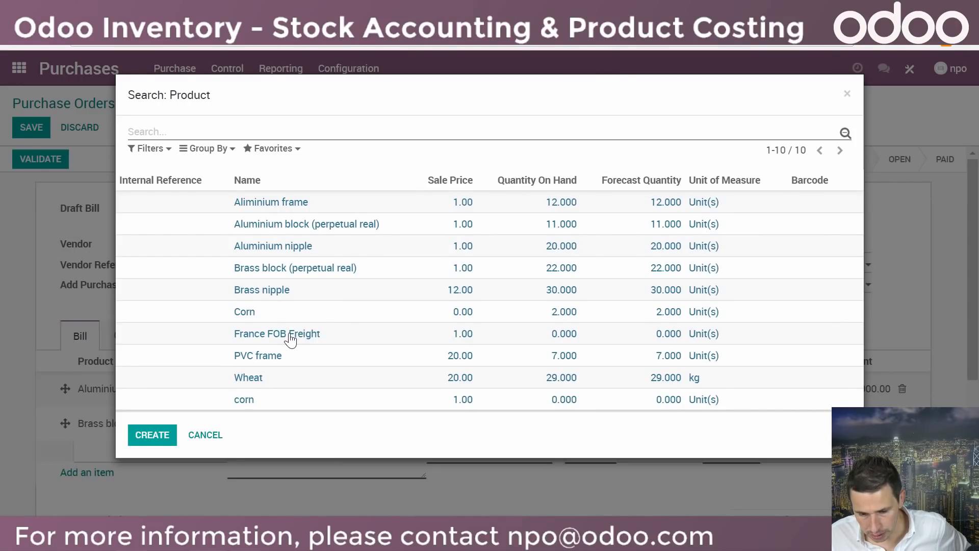
{"action": "left_click", "coordinate": [846, 96]}
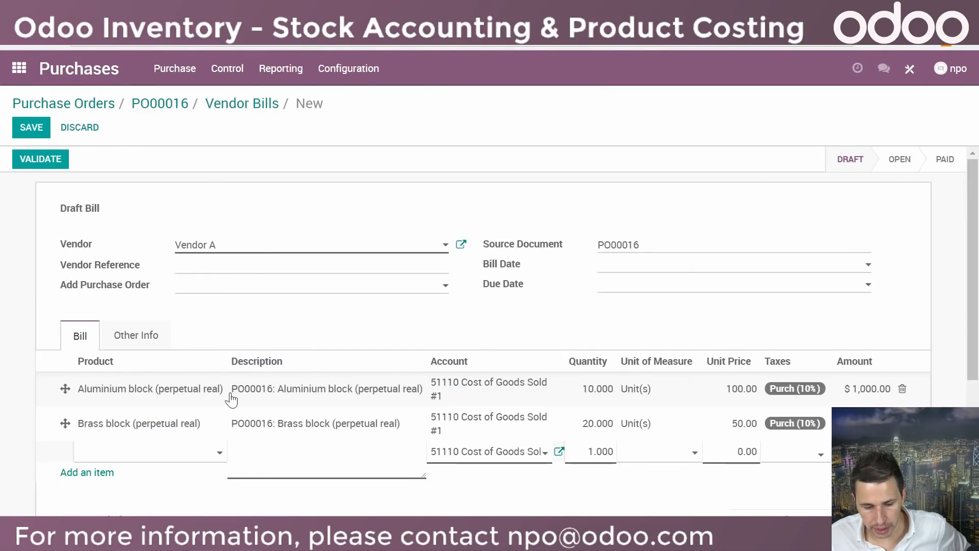
{"action": "left_click", "coordinate": [19, 68]}
{"action": "left_click", "coordinate": [272, 179]}
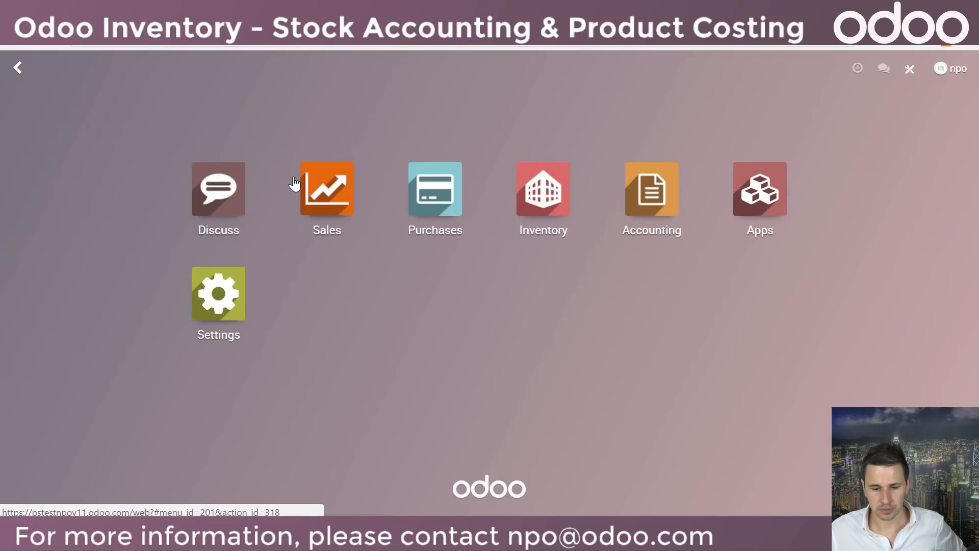